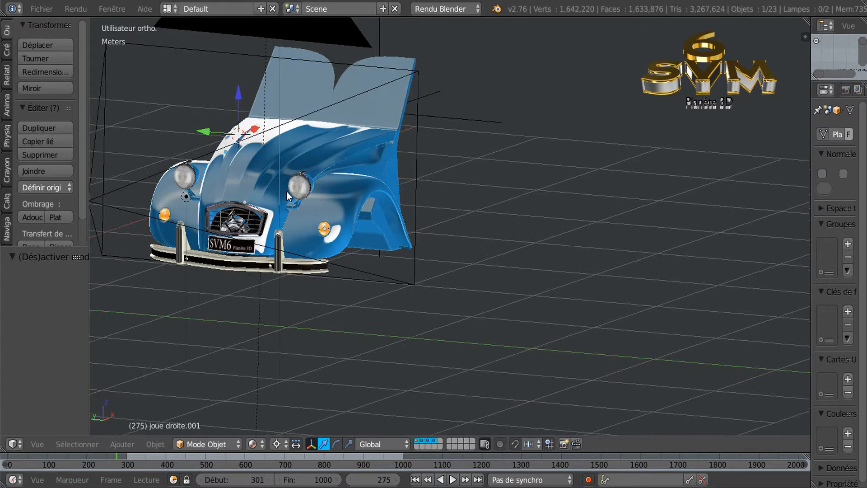
# Examine the car's front body from several angles, focusing on the side panel between the hood and the fender
pyautogui.keyDown('shift'); pyautogui.moveTo(297, 159); pyautogui.dragTo(341, 284, button='middle'); pyautogui.keyUp('shift')
pyautogui.scroll(2, 385, 254)
pyautogui.scroll(-2, 342, 240)
pyautogui.scroll(7, 367, 221)
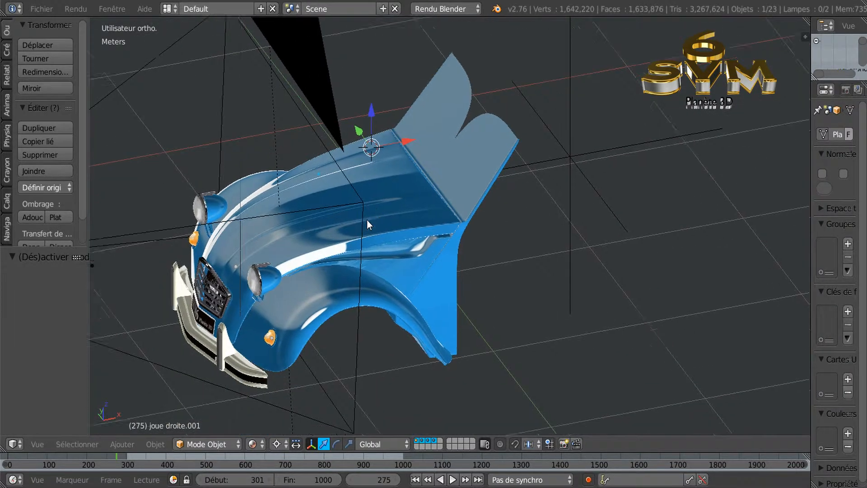
pyautogui.moveTo(414, 226); pyautogui.dragTo(524, 236, button='middle')
pyautogui.keyDown('shift'); pyautogui.moveTo(261, 169); pyautogui.dragTo(490, 236, button='middle'); pyautogui.keyUp('shift')
pyautogui.scroll(3, 311, 237)
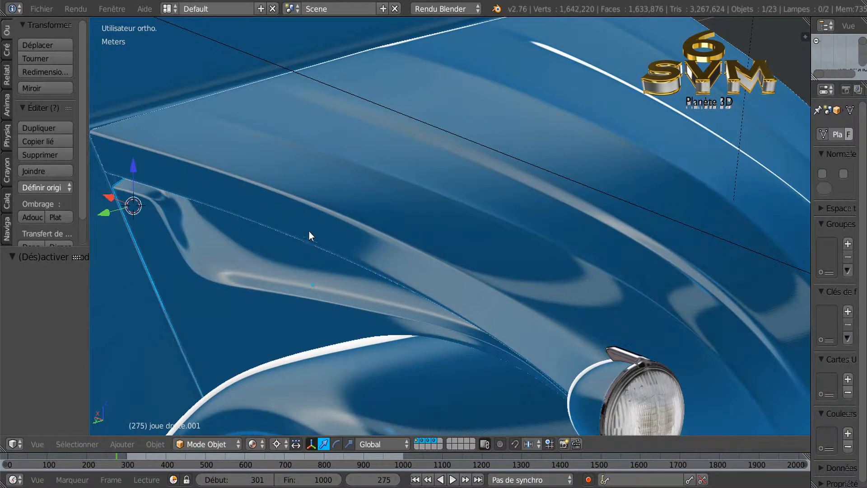
pyautogui.moveTo(257, 207); pyautogui.dragTo(184, 317, button='middle')
pyautogui.moveTo(488, 212); pyautogui.dragTo(412, 244, button='middle')
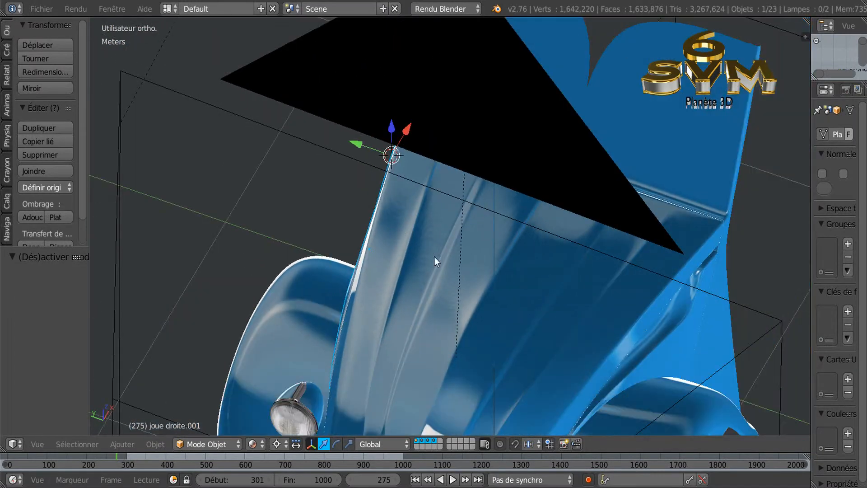
pyautogui.moveTo(462, 265); pyautogui.dragTo(412, 253, button='middle')
pyautogui.moveTo(486, 282); pyautogui.dragTo(510, 265, button='middle')
pyautogui.scroll(2, 555, 285)
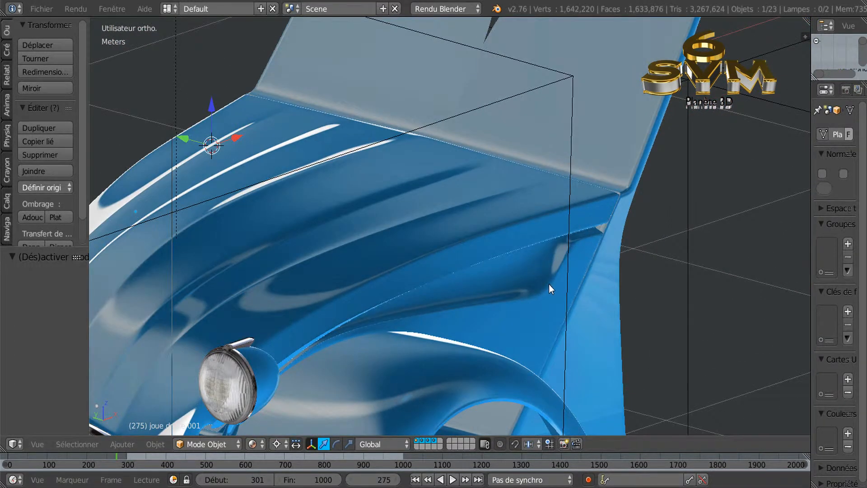
pyautogui.moveTo(533, 291); pyautogui.dragTo(463, 310, button='middle')
pyautogui.scroll(1, 500, 283)
pyautogui.scroll(1, 482, 289)
pyautogui.moveTo(424, 336); pyautogui.dragTo(491, 259, button='middle')
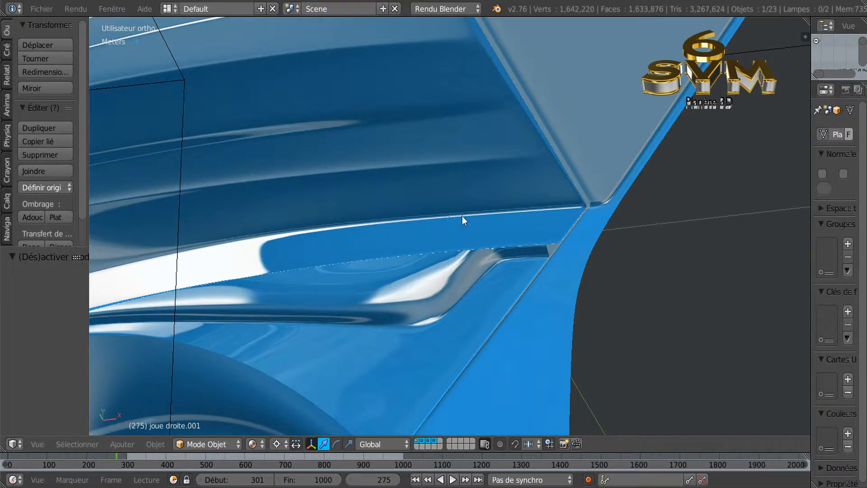
# Inspect the hood's mesh in Edit Mode along its folded side edge, and return to Object Mode
pyautogui.rightClick(420, 167)
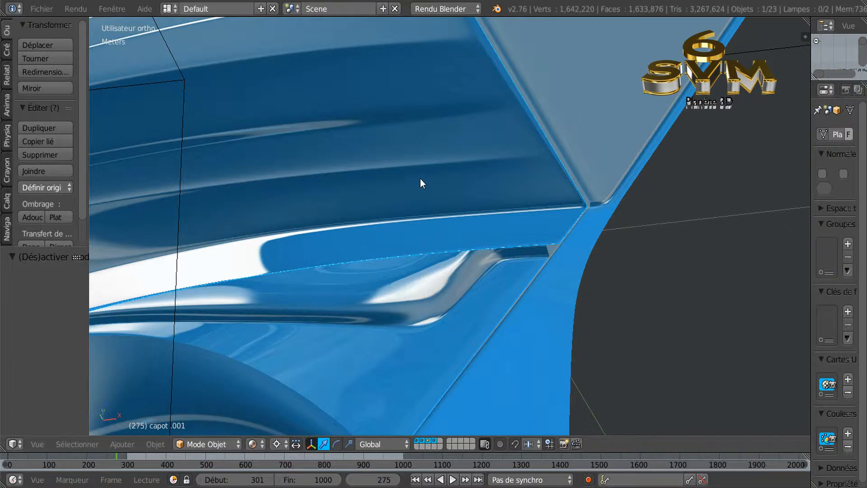
pyautogui.press('Tab')
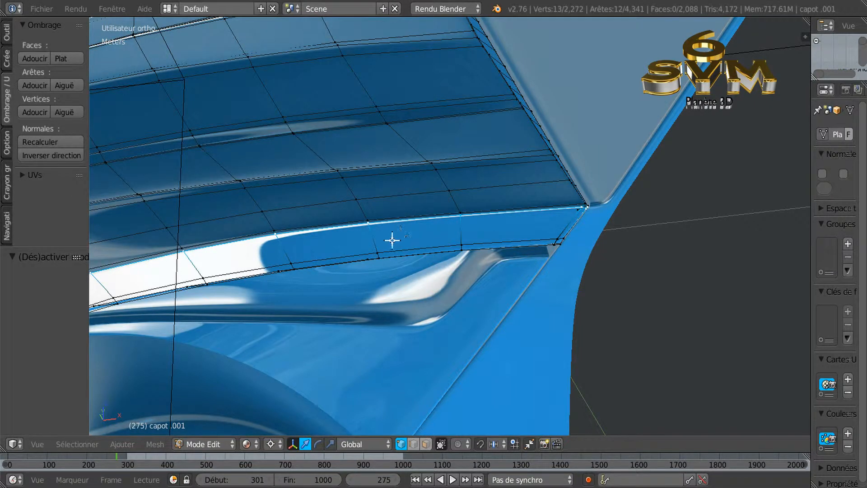
pyautogui.moveTo(333, 253); pyautogui.dragTo(306, 263, button='middle')
pyautogui.scroll(3, 306, 263)
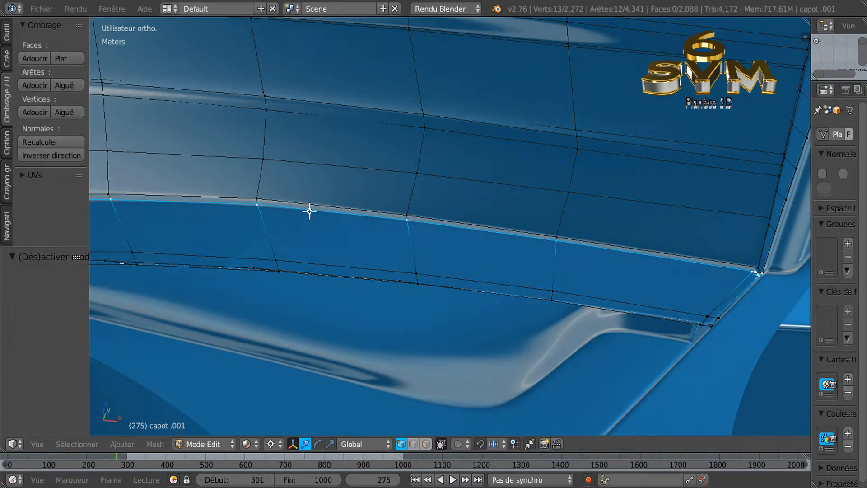
pyautogui.scroll(-3, 312, 244)
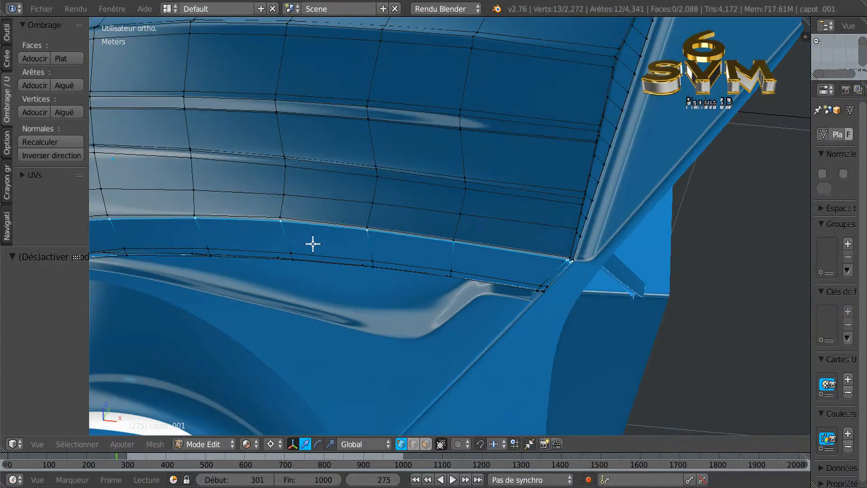
pyautogui.moveTo(326, 257); pyautogui.dragTo(648, 280, button='middle')
pyautogui.moveTo(265, 283); pyautogui.dragTo(362, 304, button='middle')
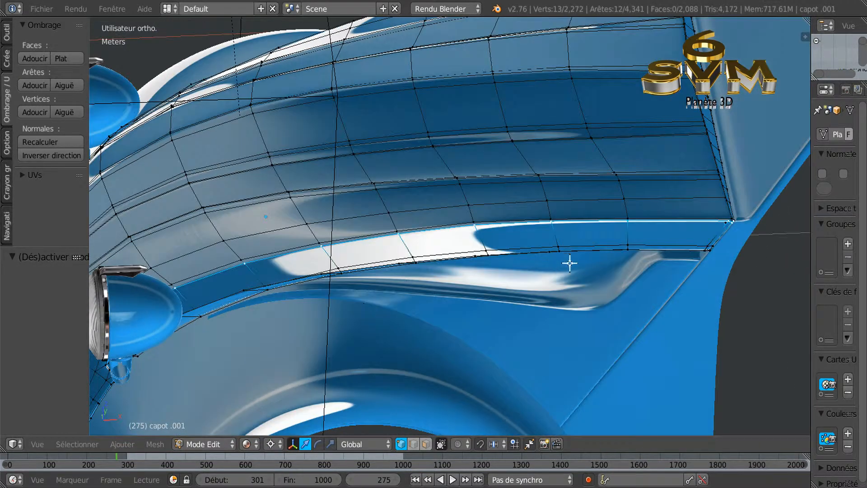
pyautogui.moveTo(687, 240); pyautogui.dragTo(510, 259, button='middle')
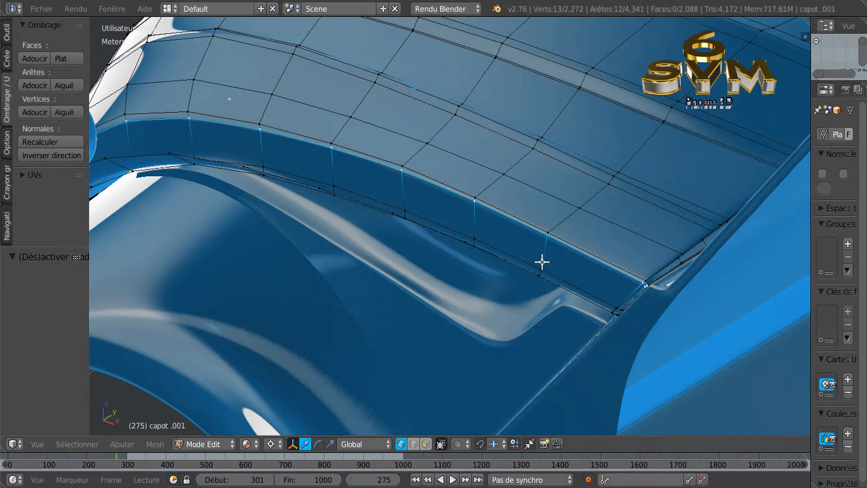
pyautogui.press('Tab')
# Examine the junction where the hood, side panel and windshield panel meet at the rear corner of the hood
pyautogui.moveTo(551, 267); pyautogui.dragTo(517, 314, button='middle')
pyautogui.moveTo(422, 305); pyautogui.dragTo(281, 297, button='middle')
pyautogui.moveTo(302, 216); pyautogui.dragTo(540, 299, button='middle')
pyautogui.moveTo(466, 288)
pyautogui.mouseDown(button='middle')
pyautogui.moveTo(490, 287)
pyautogui.moveTo(459, 281)
pyautogui.mouseUp(button='middle')
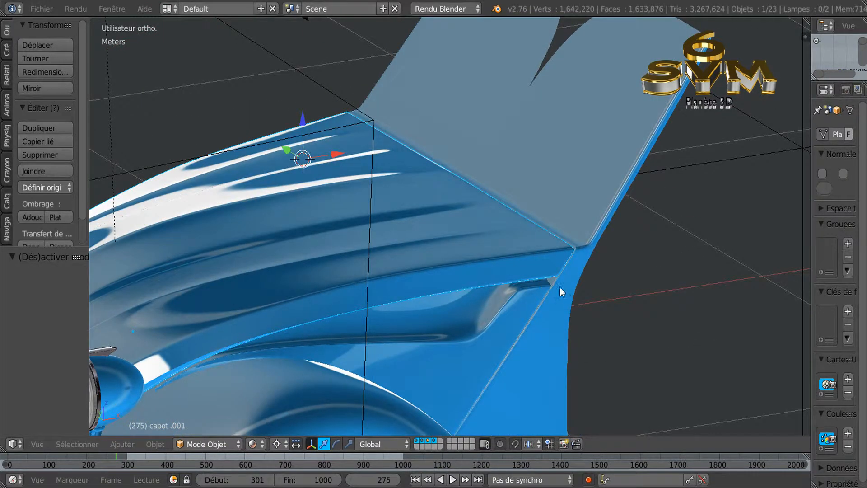
pyautogui.scroll(2, 563, 288)
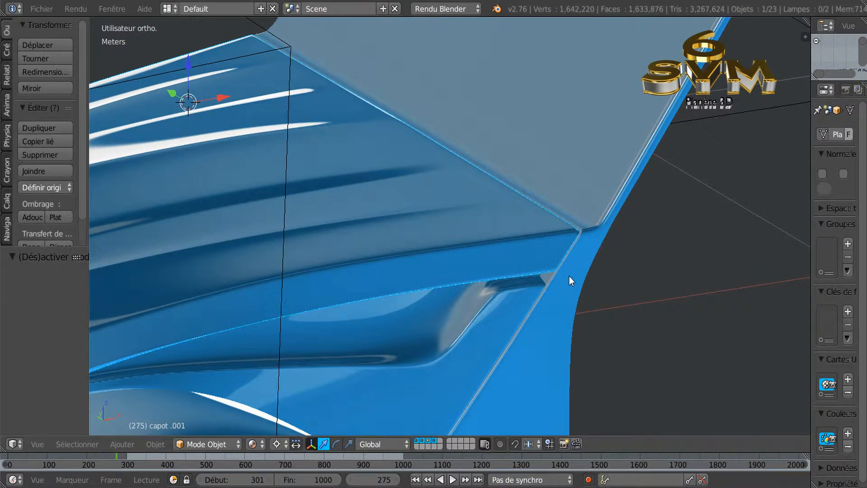
pyautogui.moveTo(548, 296); pyautogui.dragTo(521, 302, button='middle')
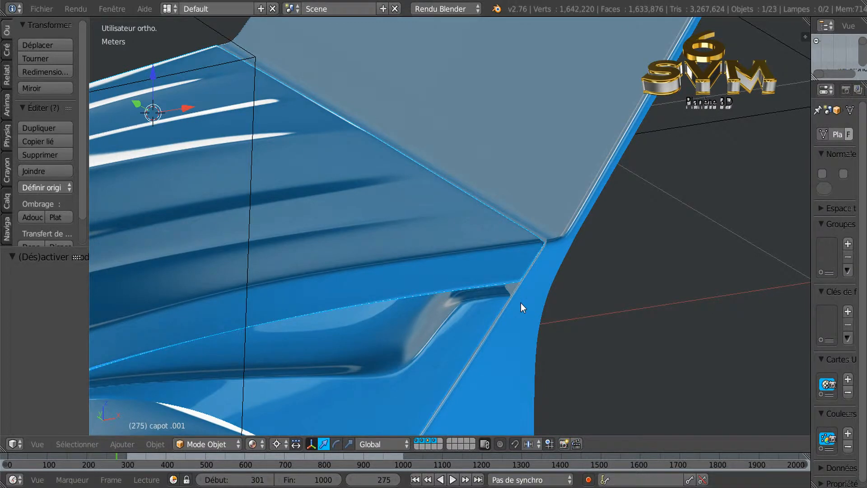
pyautogui.scroll(-2, 521, 303)
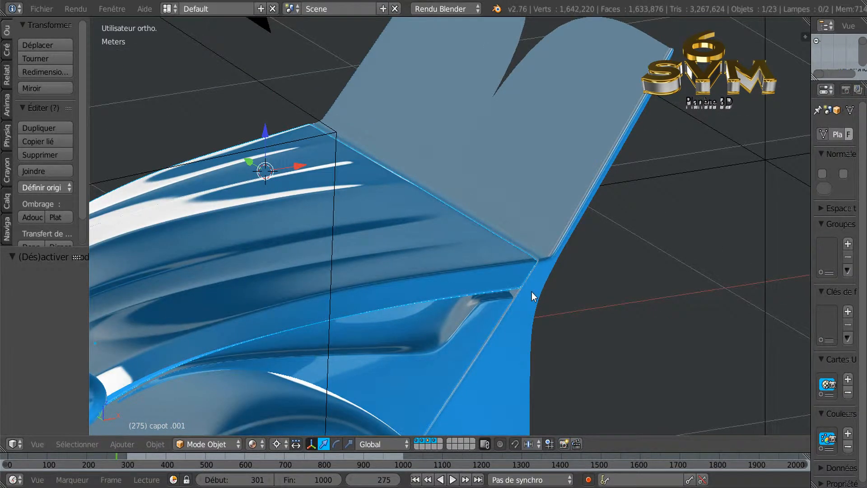
pyautogui.scroll(2, 532, 292)
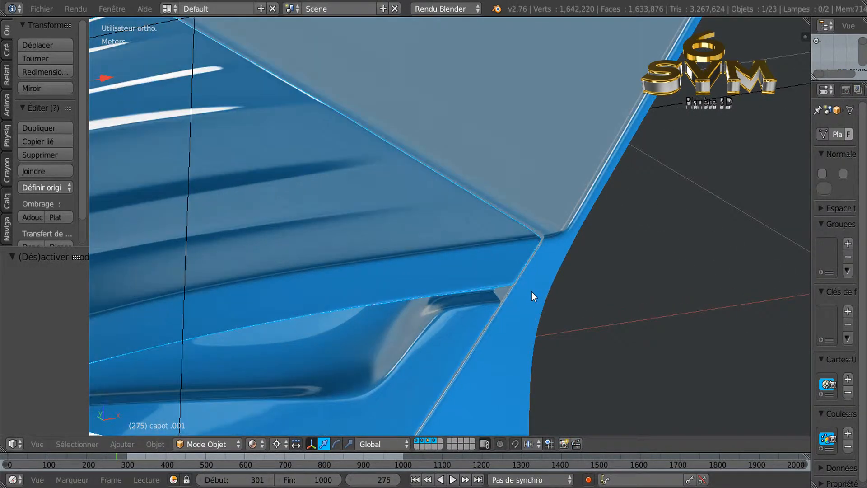
pyautogui.moveTo(520, 285); pyautogui.dragTo(503, 297, button='middle')
pyautogui.scroll(-3, 492, 280)
pyautogui.scroll(3, 505, 293)
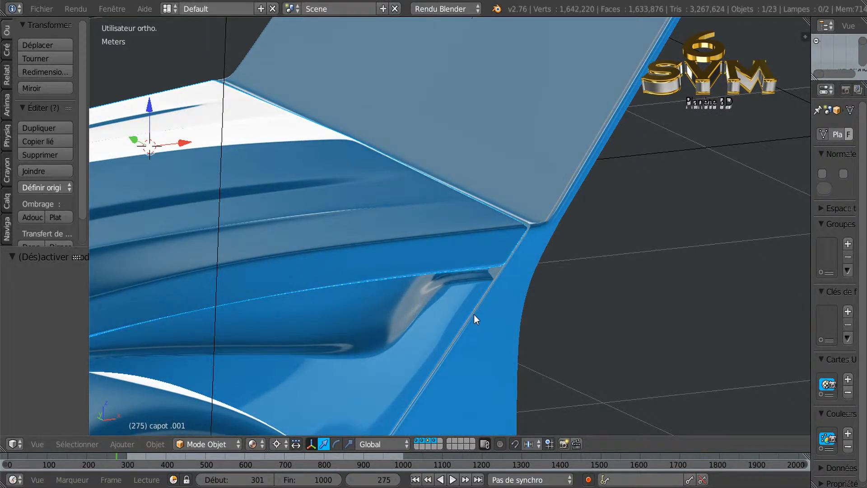
pyautogui.scroll(-1, 471, 322)
pyautogui.moveTo(465, 303); pyautogui.dragTo(500, 292, button='middle')
pyautogui.scroll(-1, 447, 280)
pyautogui.scroll(-1, 467, 358)
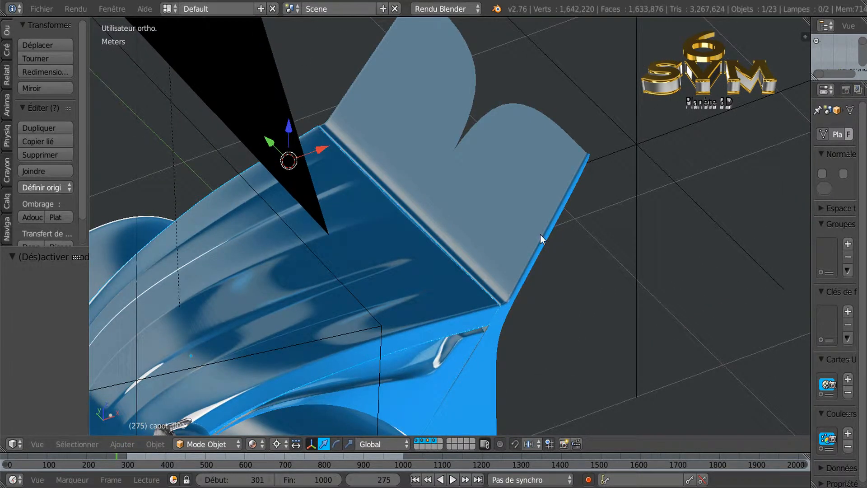
# Isolate the body panel behind the hood by selecting it, inverting the selection and hiding all the other objects
pyautogui.press('Tab')
pyautogui.press('Tab')
pyautogui.rightClick(521, 243)
pyautogui.moveTo(462, 302); pyautogui.dragTo(488, 284, button='middle')
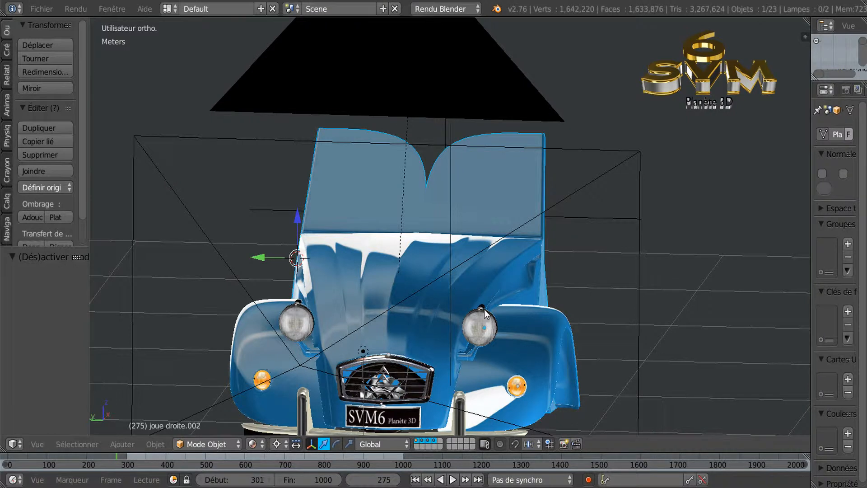
pyautogui.keyDown('shift'); pyautogui.moveTo(487, 321); pyautogui.dragTo(551, 301, button='middle'); pyautogui.keyUp('shift')
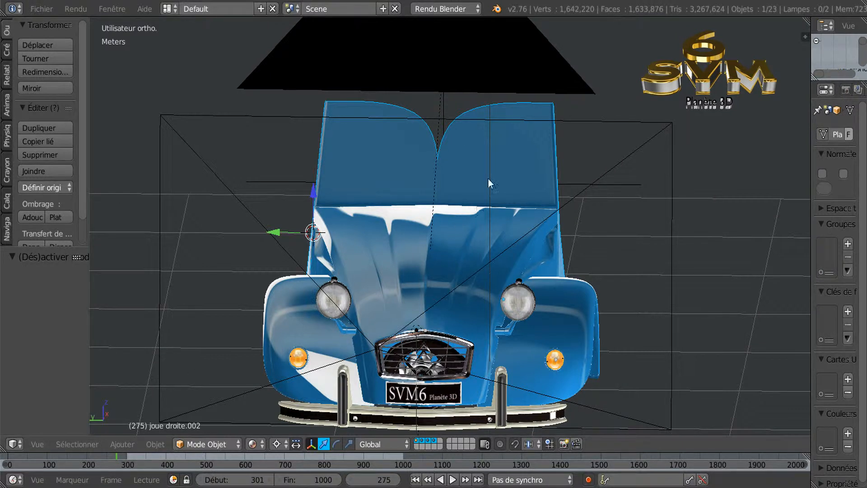
pyautogui.click(83, 444)
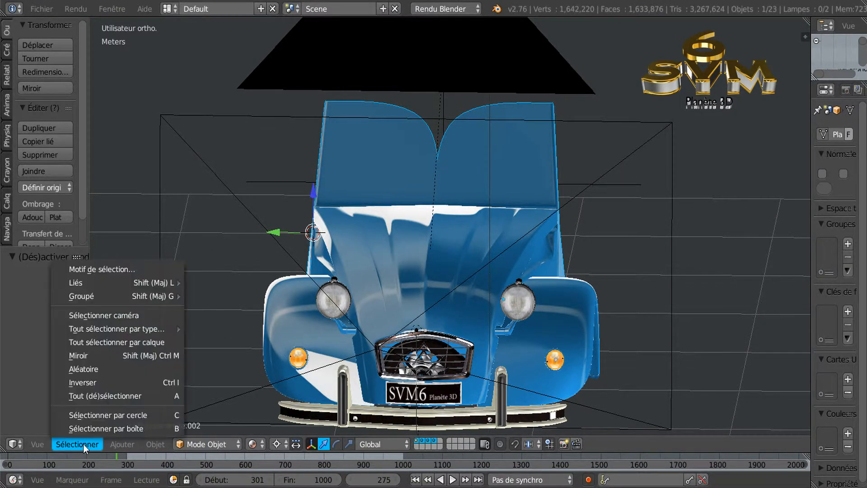
pyautogui.click(86, 380)
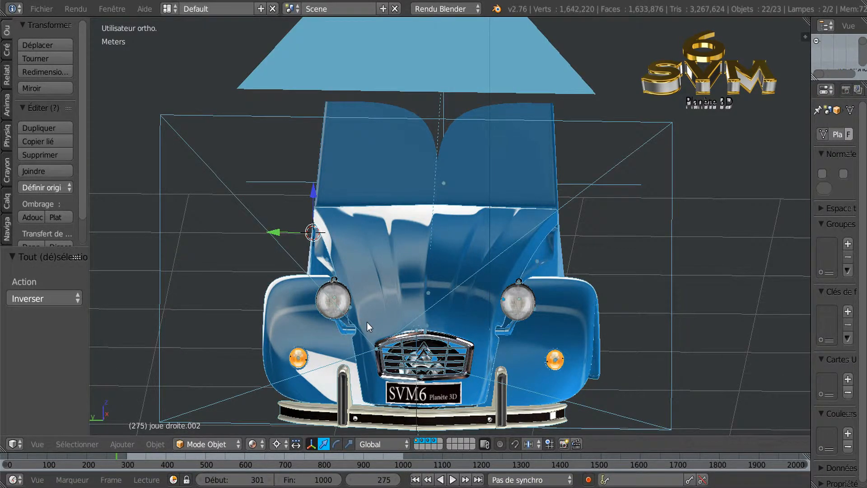
pyautogui.press('h')
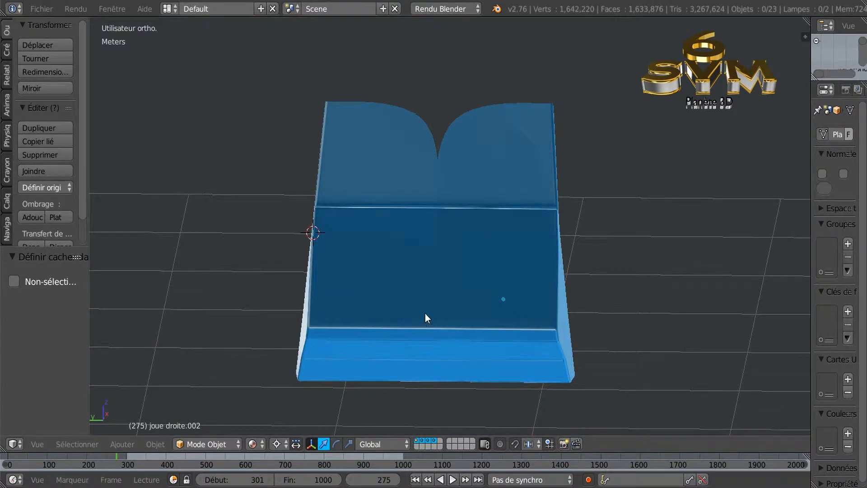
# Show the isolated panel in front orthographic view over the car's side blueprint
pyautogui.moveTo(485, 328); pyautogui.dragTo(407, 336, button='middle')
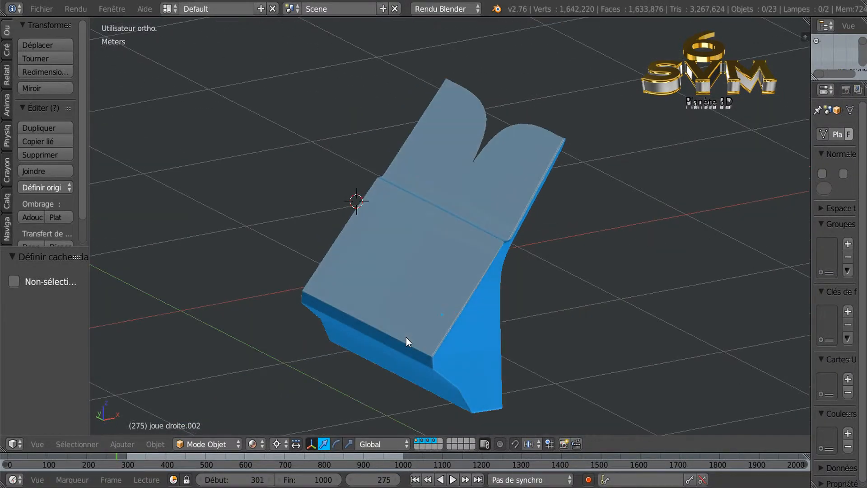
pyautogui.press('KP_3')
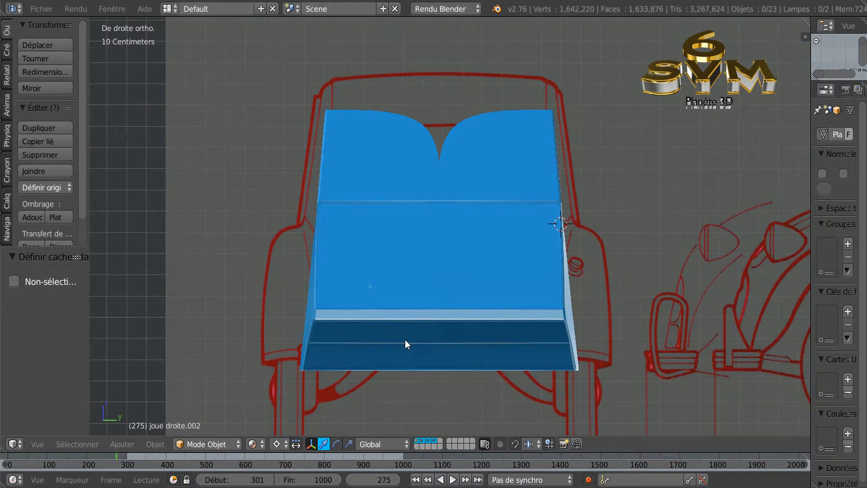
pyautogui.press('ctrl+KP_3')
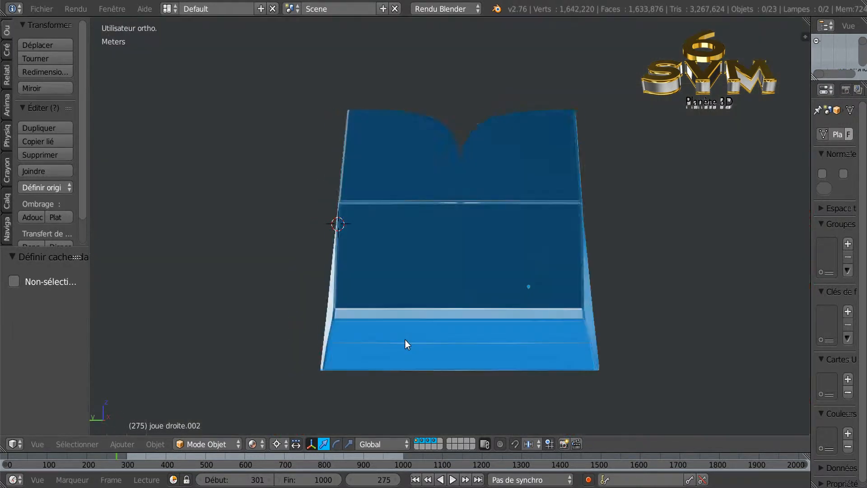
pyautogui.press('KP_3')
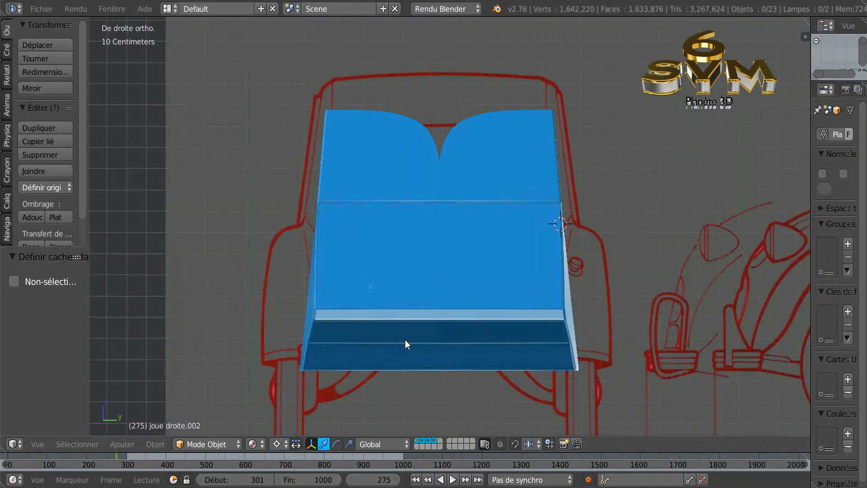
pyautogui.press('KP_1')
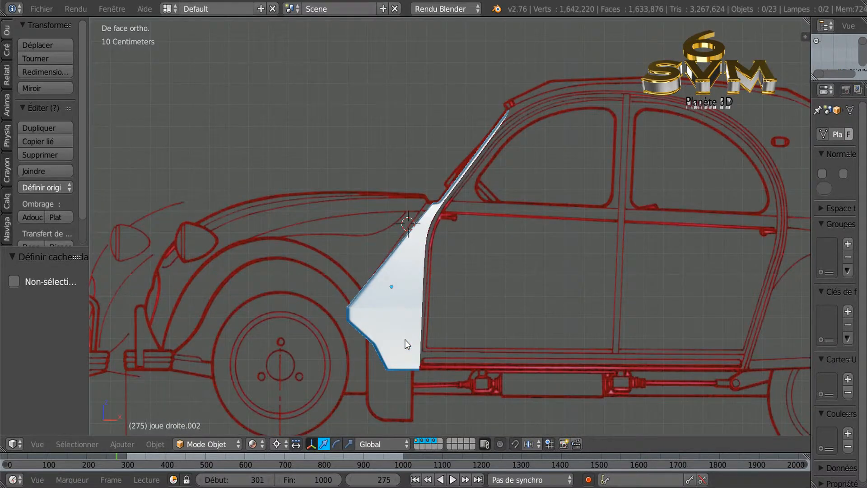
pyautogui.scroll(3, 516, 127)
pyautogui.scroll(-2, 517, 127)
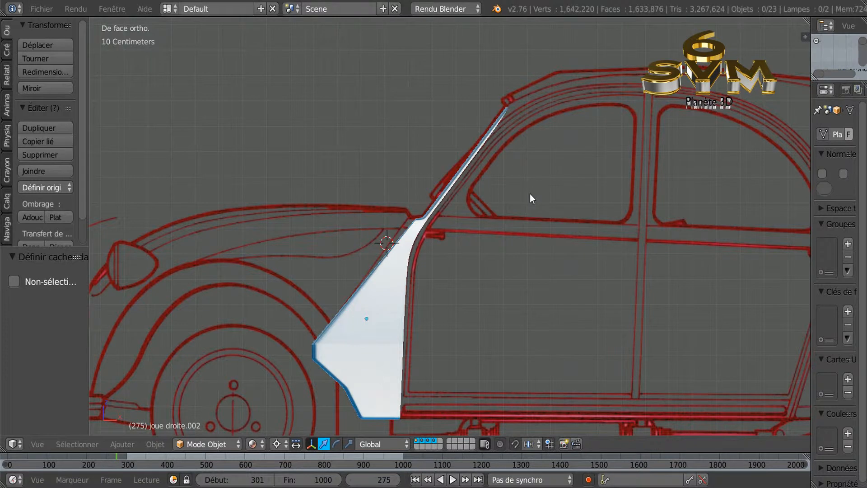
pyautogui.keyDown('shift'); pyautogui.moveTo(528, 213); pyautogui.dragTo(519, 235, button='middle'); pyautogui.keyUp('shift')
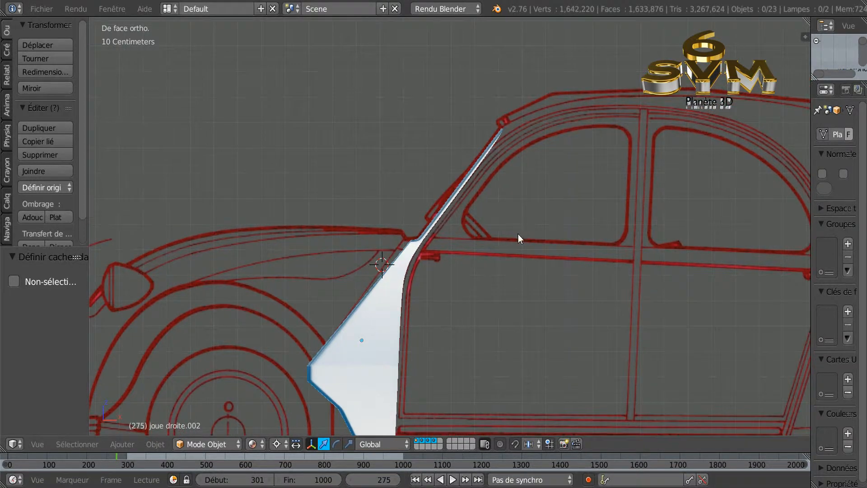
# Set the viewport shading to Solid and check the panel's outline against the blueprint around the windshield base
pyautogui.click(192, 444)
pyautogui.click(252, 444)
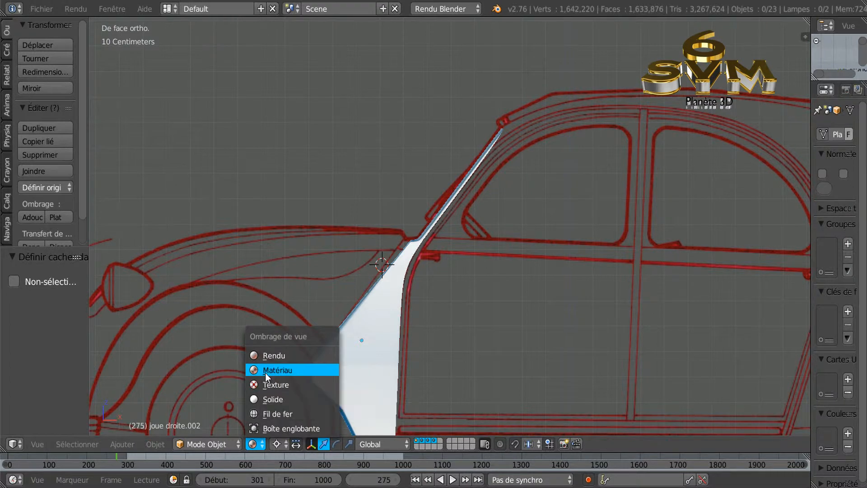
pyautogui.click(265, 399)
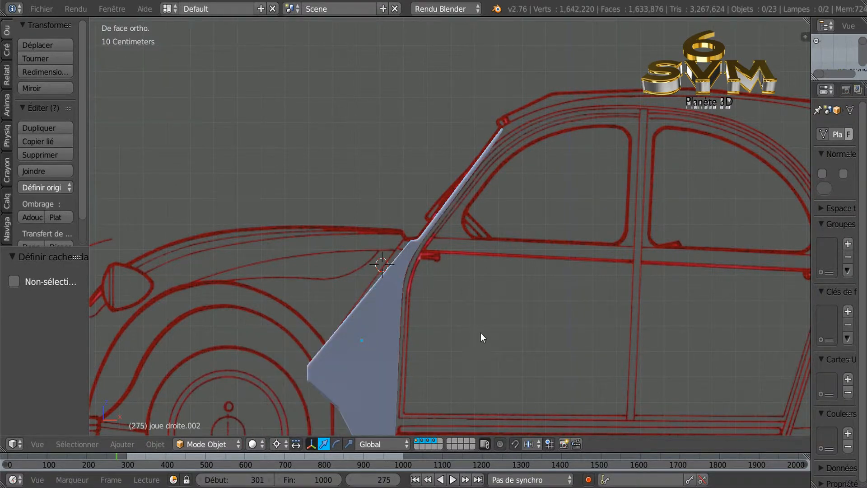
pyautogui.scroll(4, 424, 277)
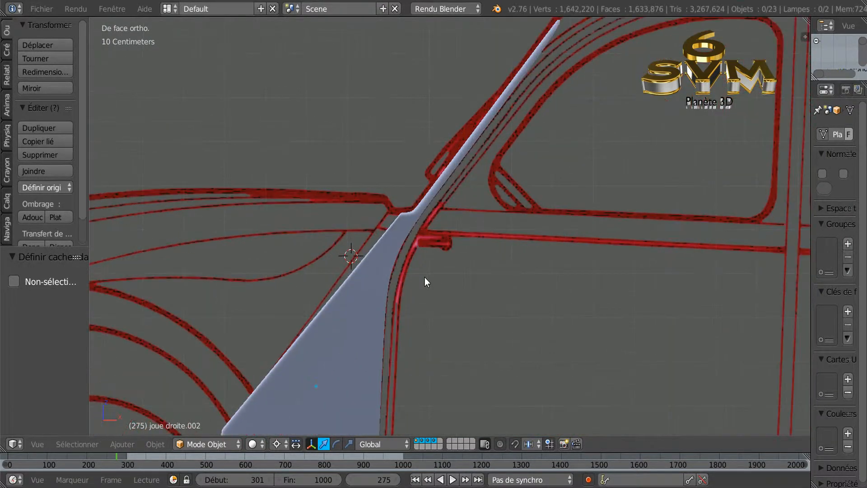
pyautogui.scroll(-4, 424, 277)
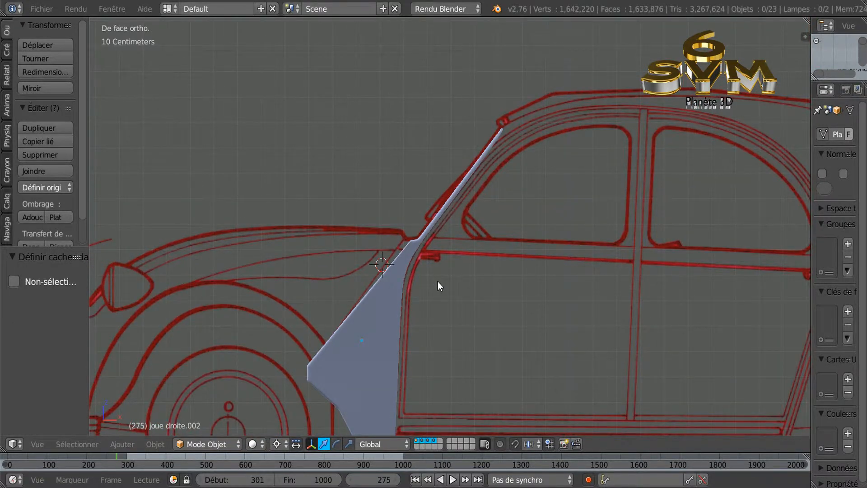
pyautogui.scroll(3, 432, 281)
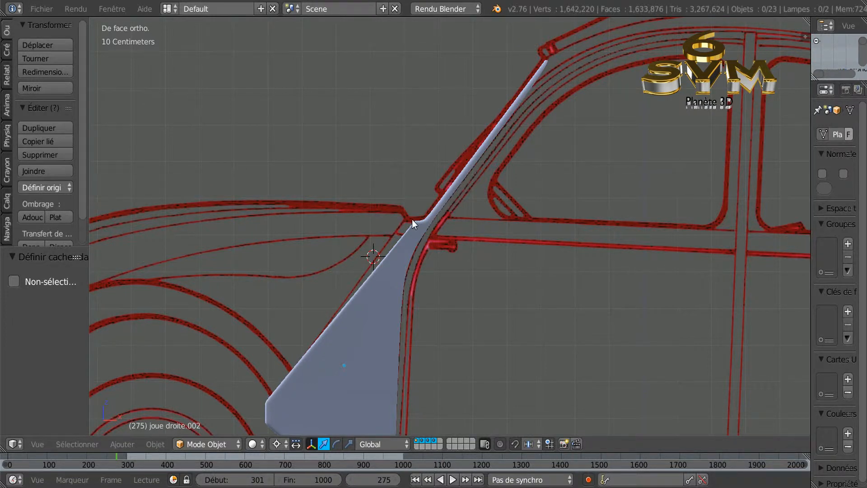
# Check the panel along the windshield pillar in the side blueprint, and show it as wireframe in right orthographic view
pyautogui.scroll(2, 412, 220)
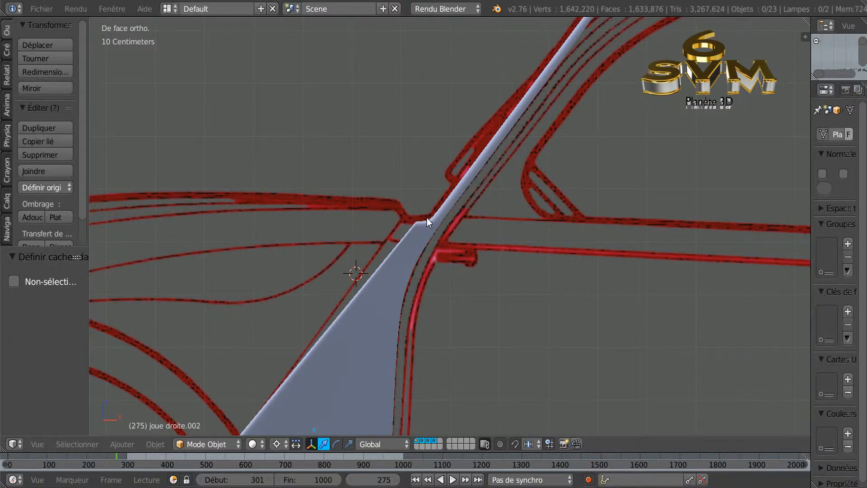
pyautogui.scroll(-3, 431, 240)
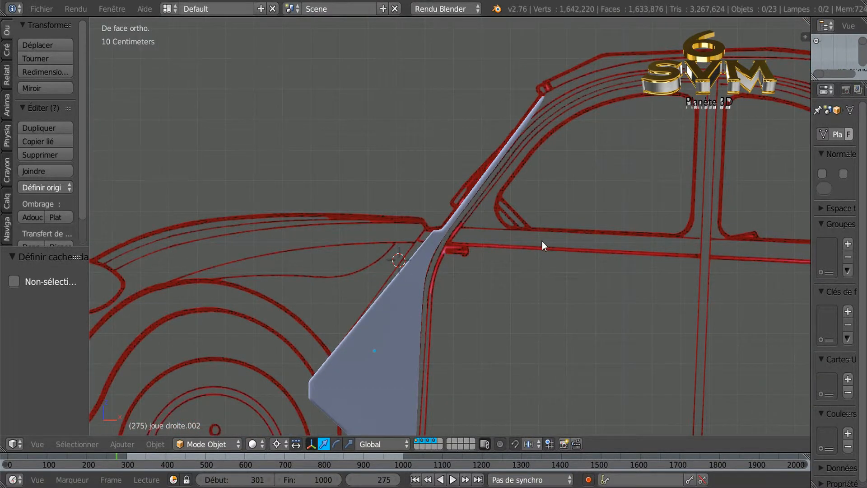
pyautogui.keyDown('shift'); pyautogui.moveTo(543, 241); pyautogui.dragTo(435, 303, button='middle'); pyautogui.keyUp('shift')
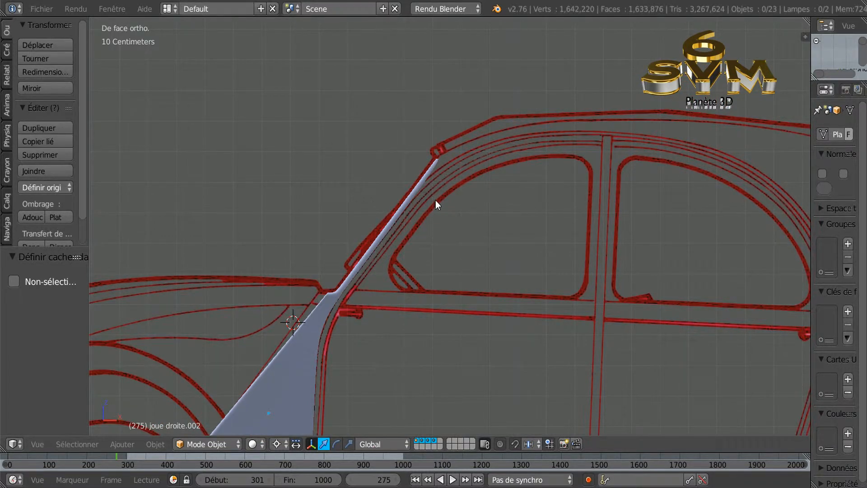
pyautogui.scroll(1, 436, 194)
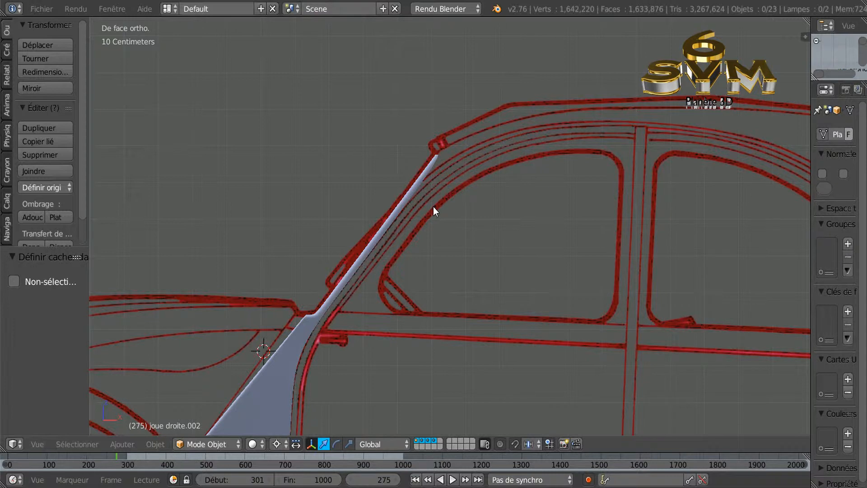
pyautogui.press('KP_3')
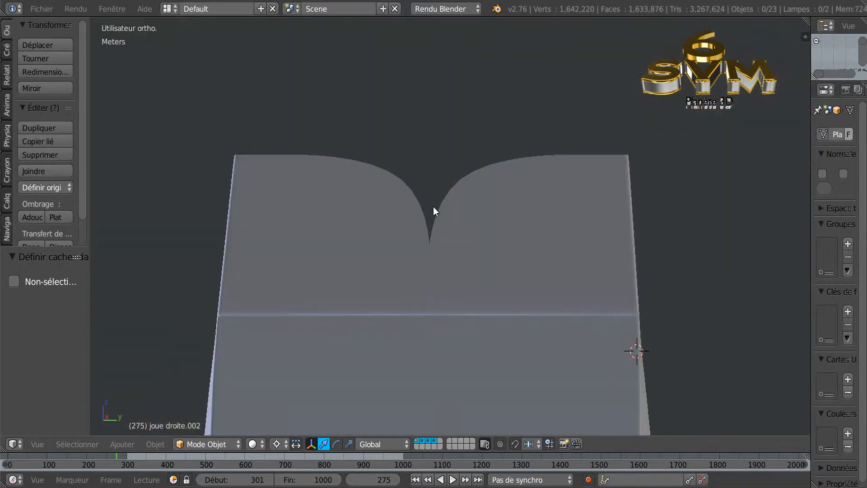
pyautogui.press('z')
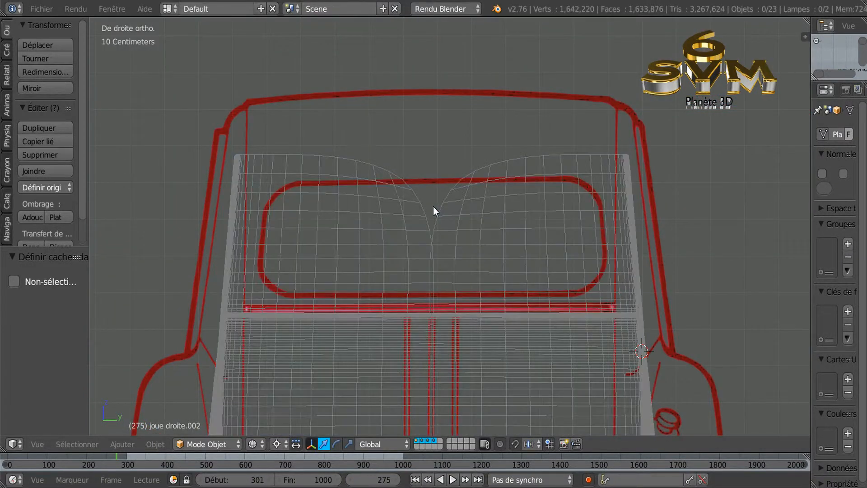
# Lower the panel's Subdivision Surface modifier to 0 view subdivisions, resizing the properties area to fit its settings
pyautogui.moveTo(811, 187); pyautogui.dragTo(719, 196)
pyautogui.click(827, 89)
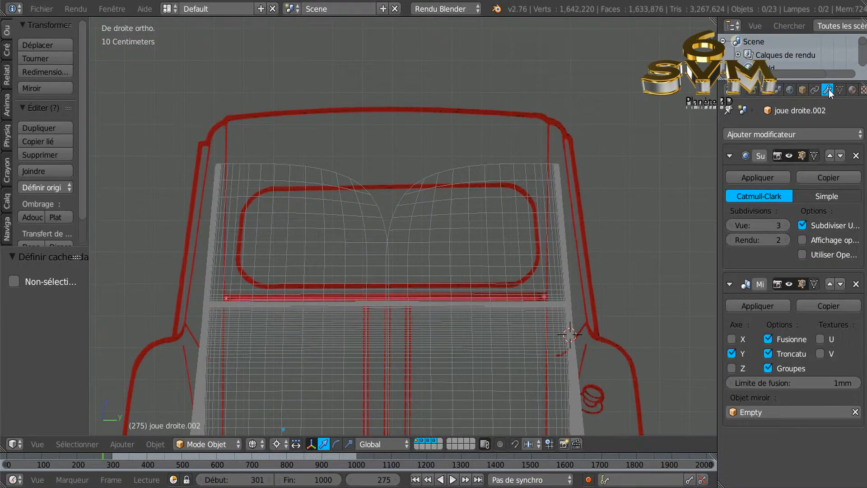
pyautogui.click(729, 227)
pyautogui.click(728, 228)
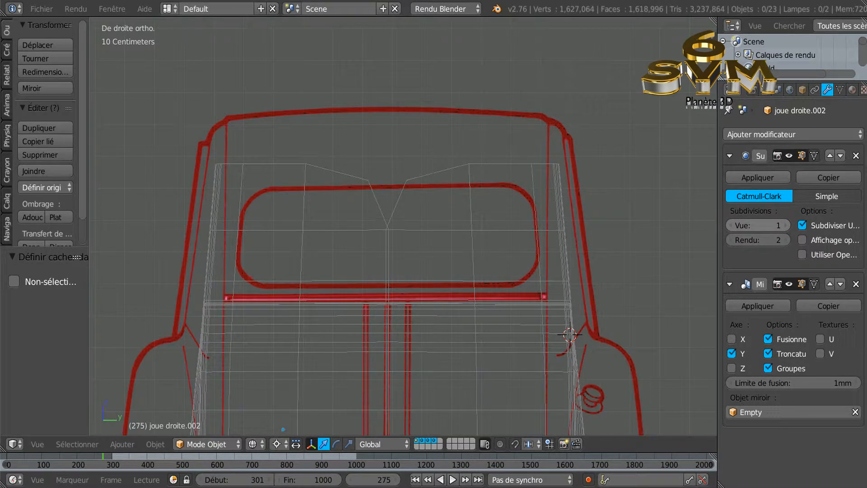
pyautogui.click(729, 225)
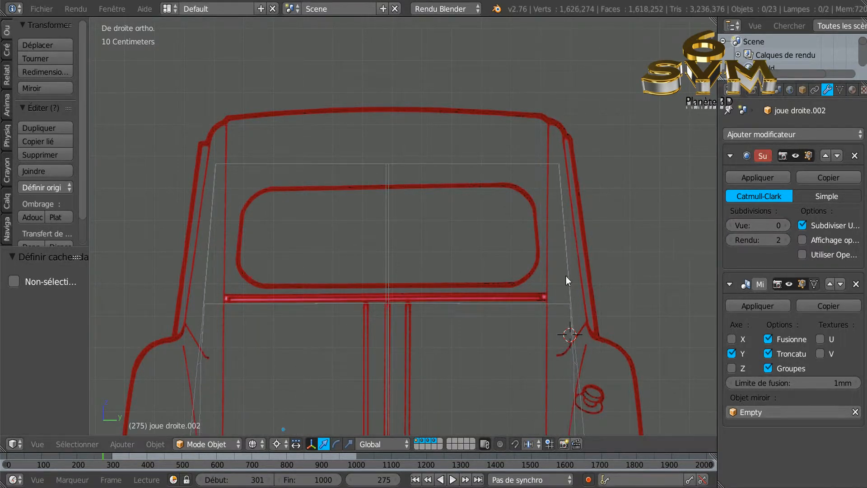
pyautogui.scroll(-2, 565, 276)
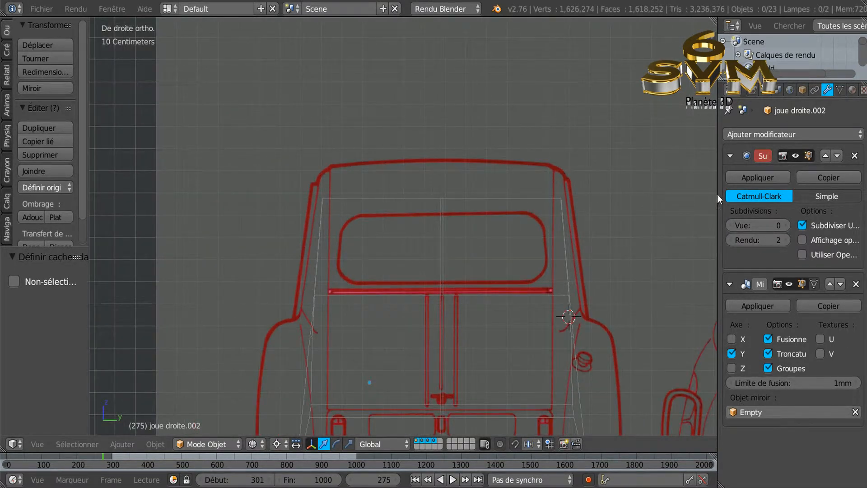
pyautogui.moveTo(718, 193); pyautogui.dragTo(735, 192)
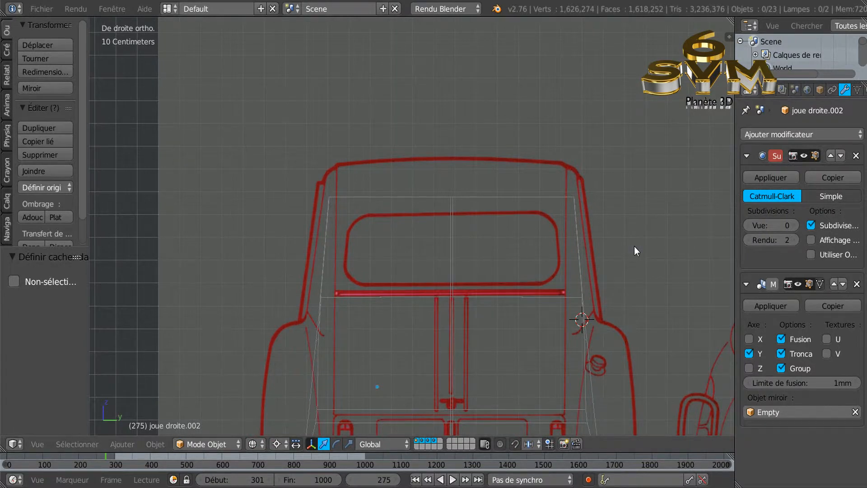
# Show the panel in left orthographic view and compare its outline with the windshield frame on the front blueprint
pyautogui.scroll(-2, 634, 247)
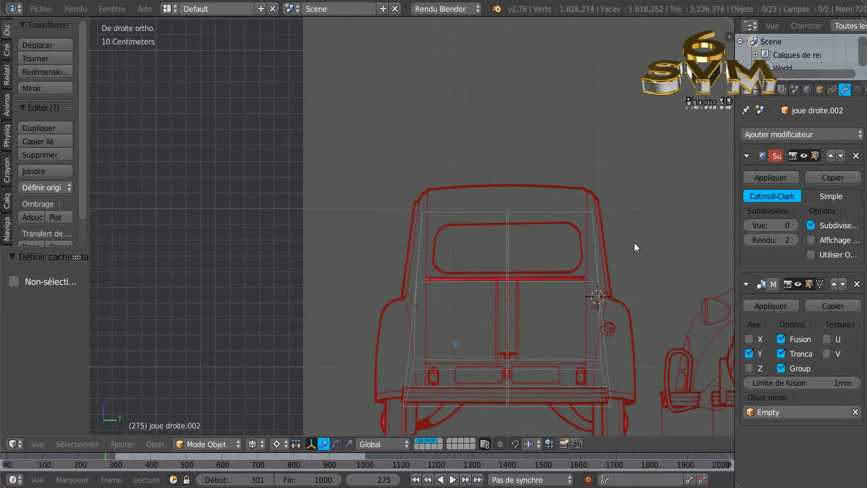
pyautogui.press('KP_1')
pyautogui.press('ctrl+KP_3')
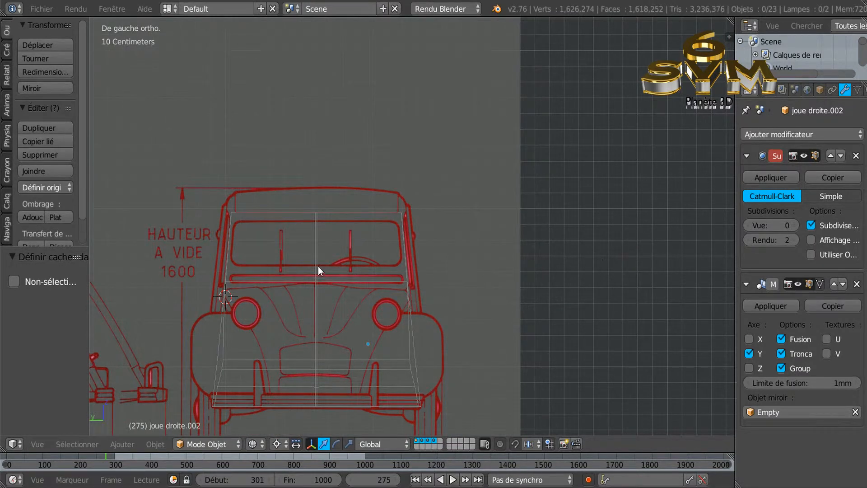
pyautogui.scroll(2, 318, 266)
pyautogui.keyDown('shift'); pyautogui.moveTo(316, 267); pyautogui.dragTo(392, 267, button='middle'); pyautogui.keyUp('shift')
pyautogui.scroll(1, 416, 255)
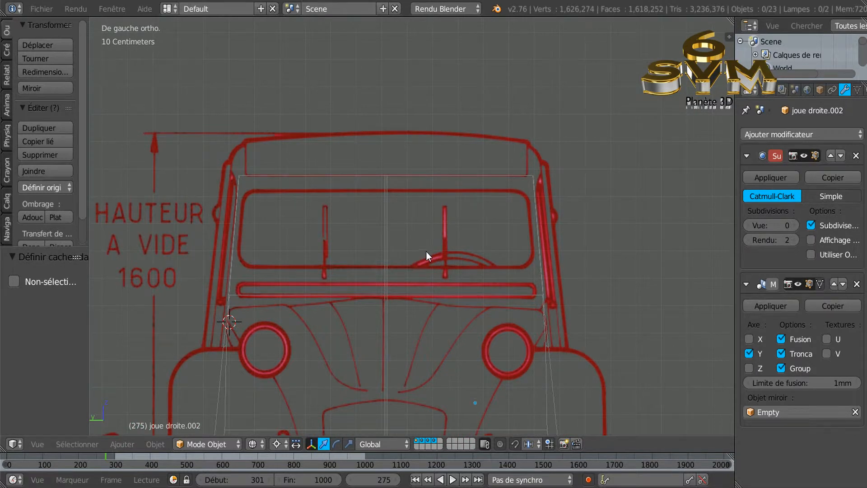
pyautogui.scroll(1, 427, 251)
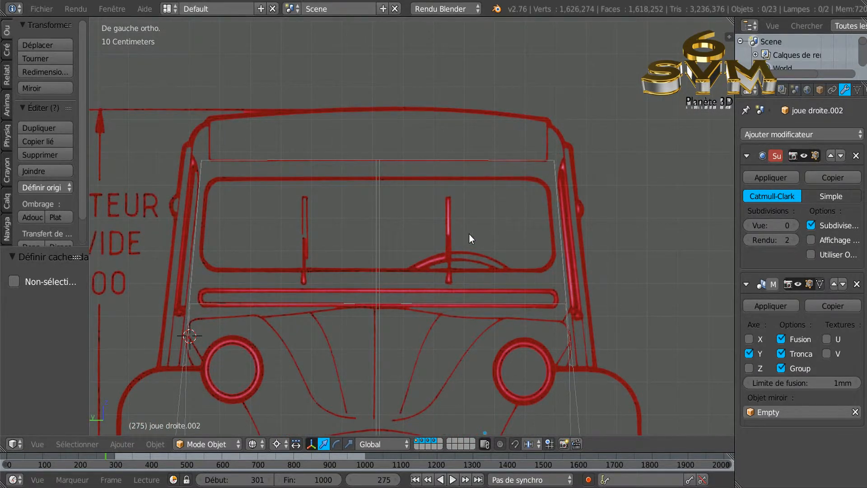
pyautogui.press('z')
pyautogui.press('z')
pyautogui.scroll(1, 535, 202)
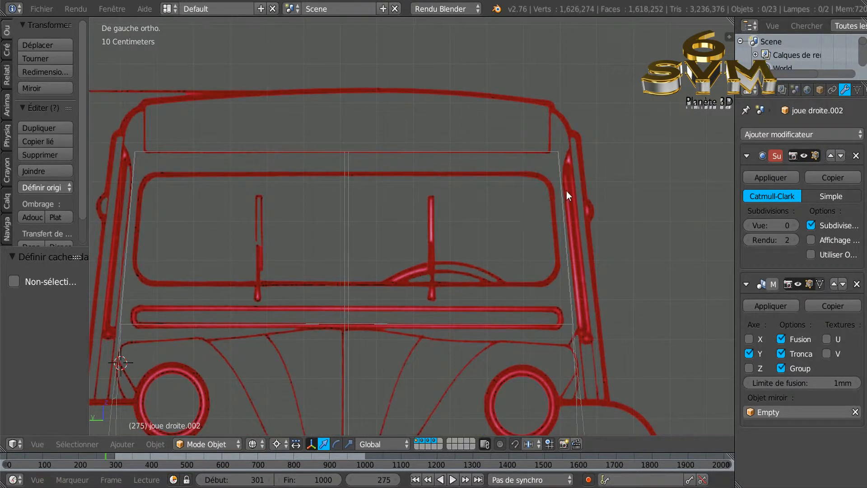
pyautogui.scroll(-2, 560, 189)
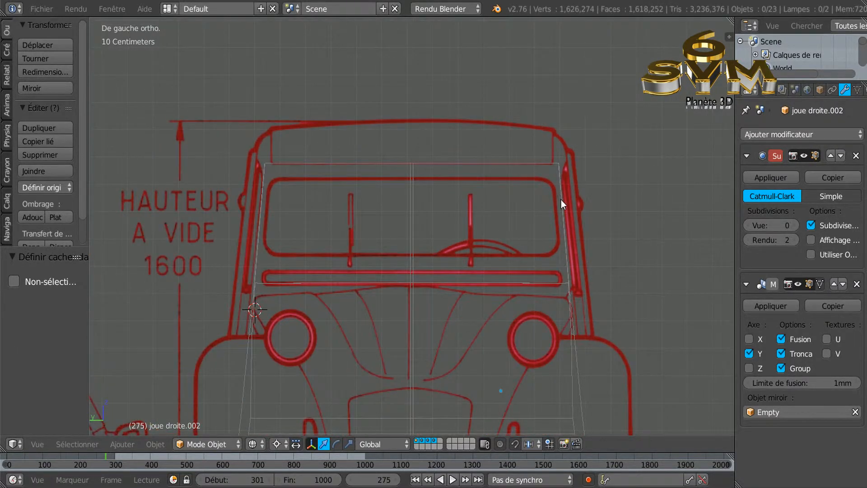
pyautogui.scroll(2, 561, 199)
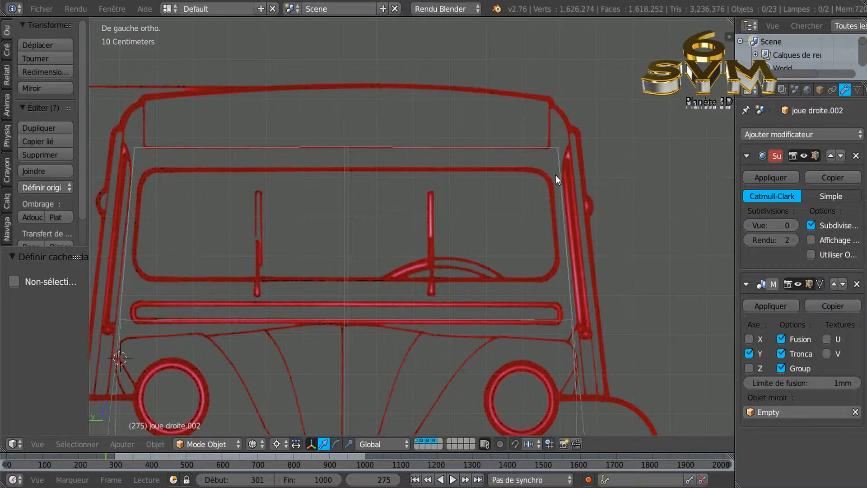
pyautogui.scroll(1, 556, 175)
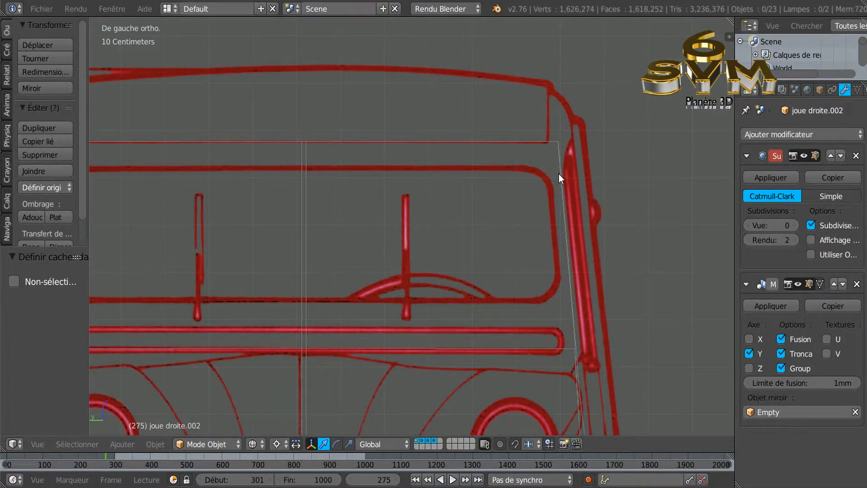
# Enter Edit Mode on the panel and deselect all of its geometry
pyautogui.rightClick(555, 189)
pyautogui.press('Tab')
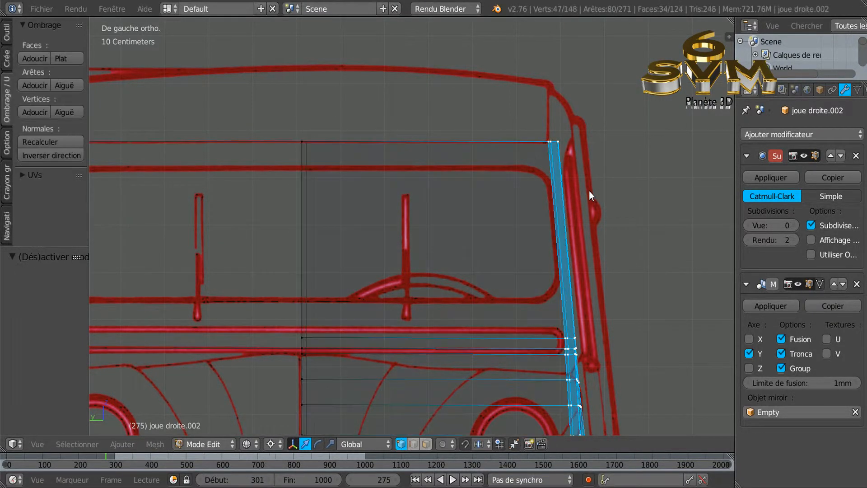
pyautogui.press('a')
pyautogui.press('a')
pyautogui.press('a')
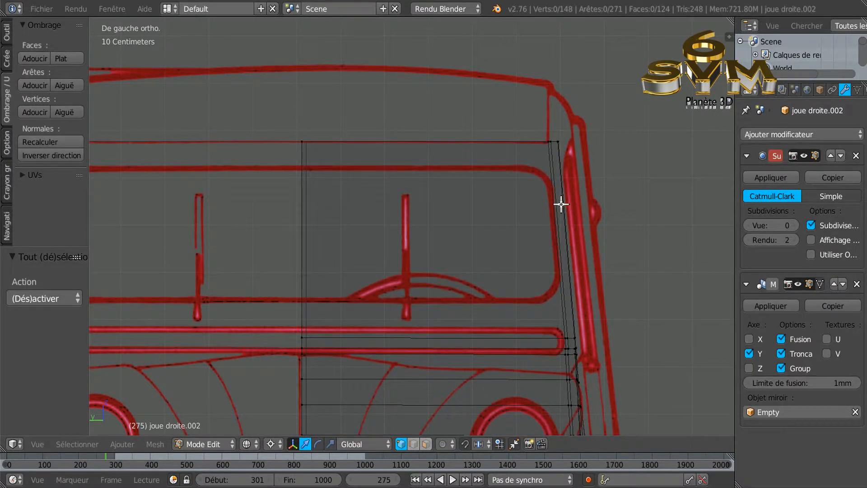
# Add a horizontal loop cut to the panel and slide it up to the windshield opening's upper edge on the blueprint
pyautogui.hotkey('ctrl', 'r')
pyautogui.click(559, 176)
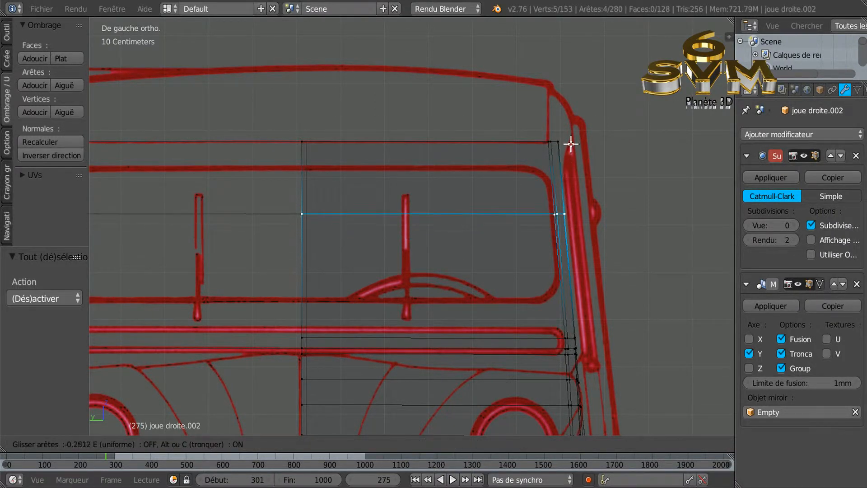
pyautogui.click(584, 106)
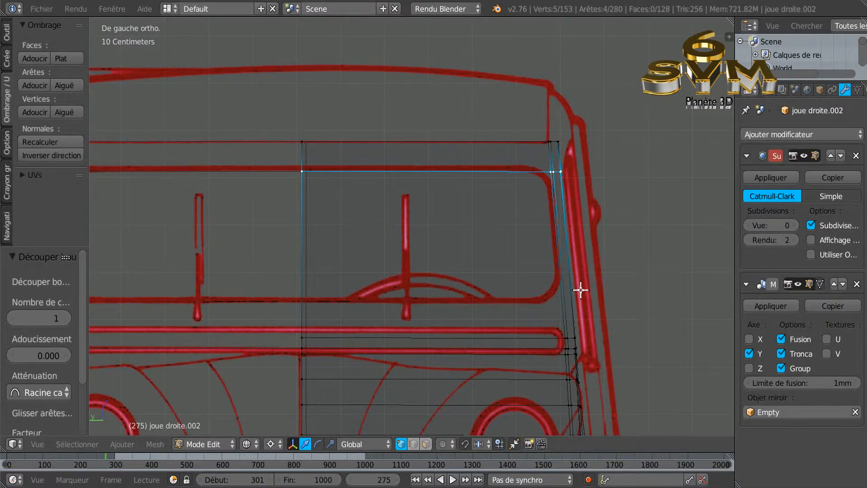
pyautogui.hotkey('ctrl', 'r')
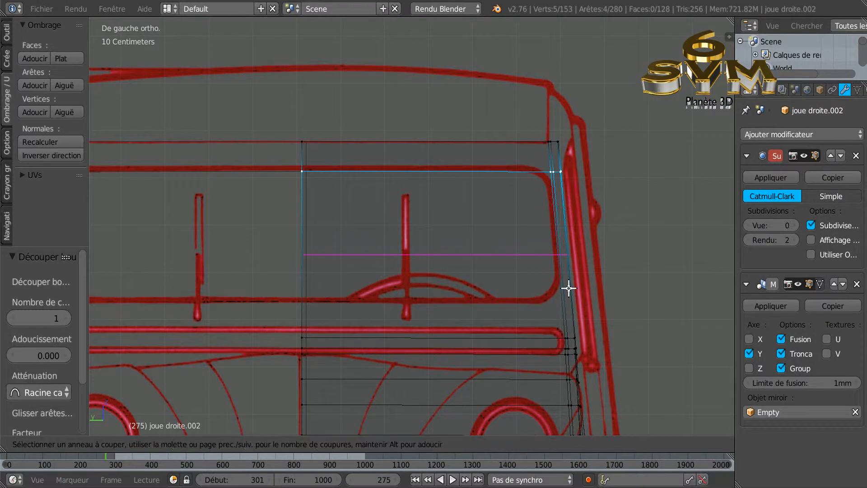
pyautogui.click(568, 288)
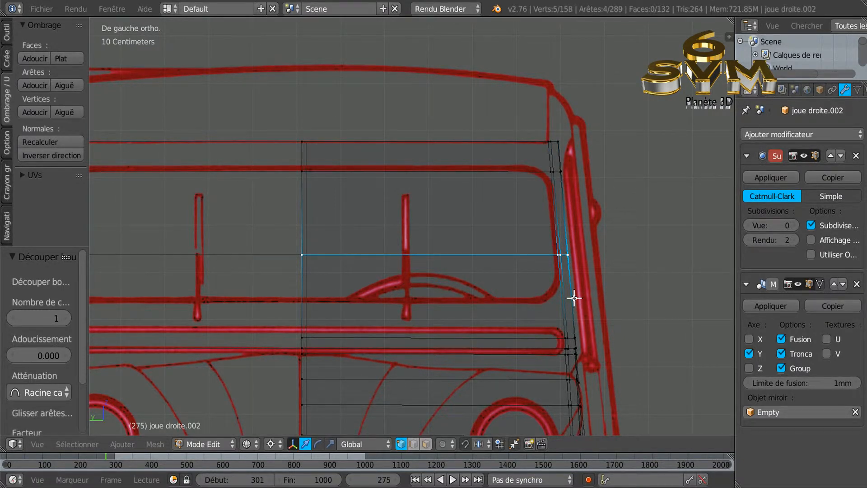
pyautogui.hotkey('ctrl', 'z')
# Add a horizontal loop cut slid down by a factor of about 0.49 to the windshield opening's lower edge
pyautogui.hotkey('ctrl', 'r')
pyautogui.click(571, 282)
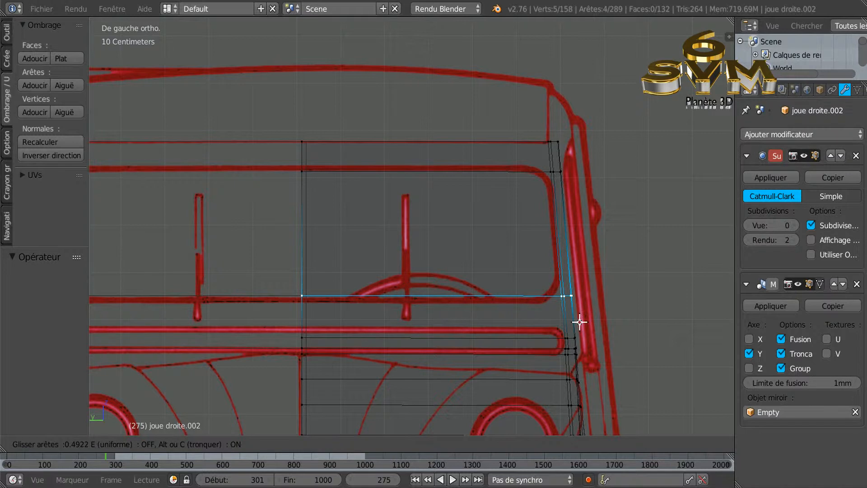
pyautogui.click(580, 322)
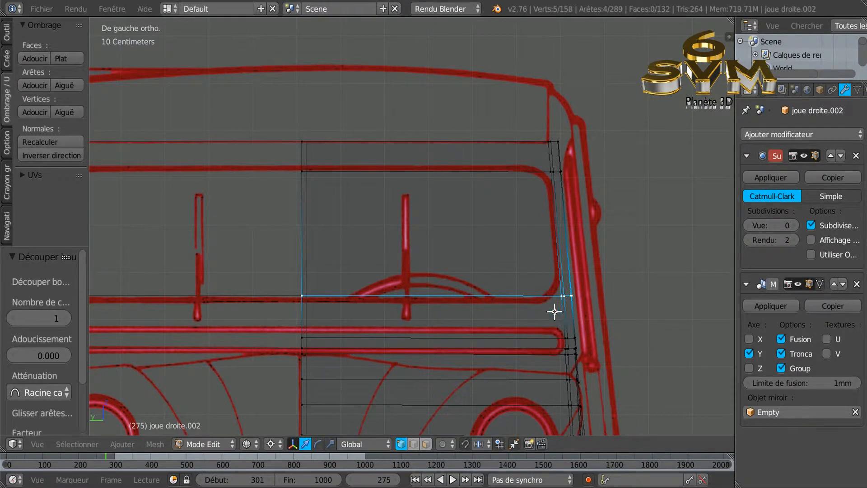
# Select the vertical edge loop beside the windshield opening and edge-slide it inward by a factor of 0.024
pyautogui.scroll(1, 540, 246)
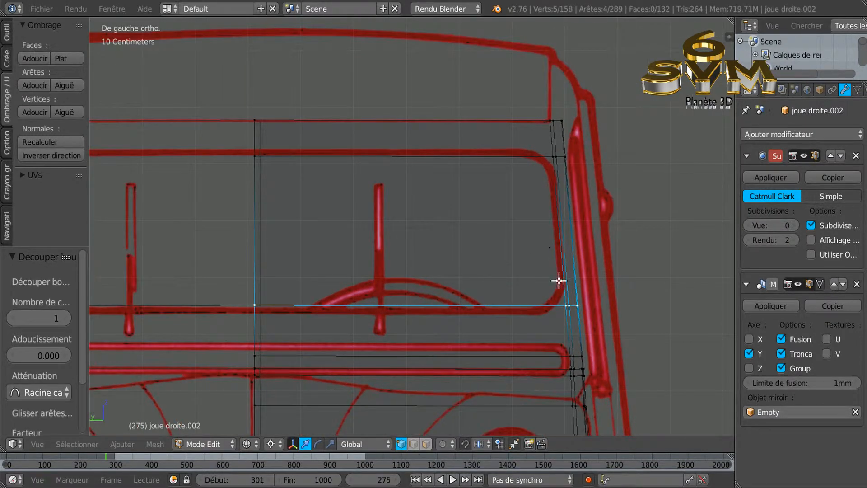
pyautogui.scroll(1, 560, 278)
pyautogui.keyDown('alt'); pyautogui.rightClick(563, 266); pyautogui.keyUp('alt')
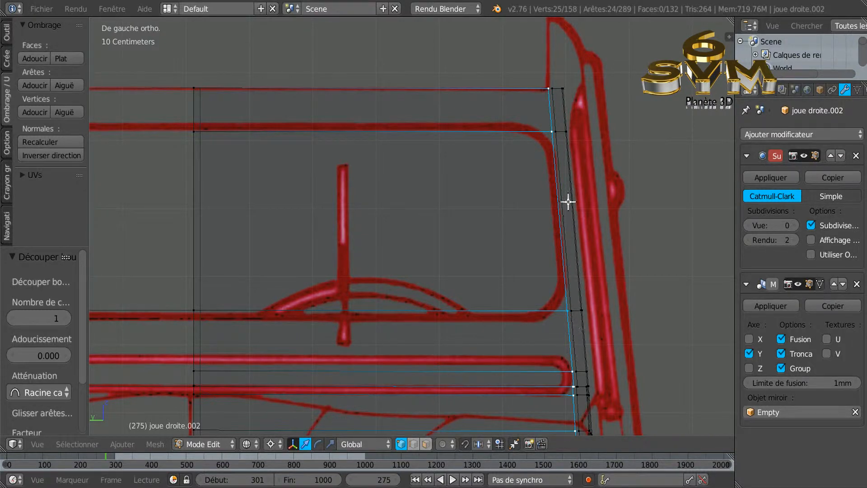
pyautogui.scroll(-1, 571, 357)
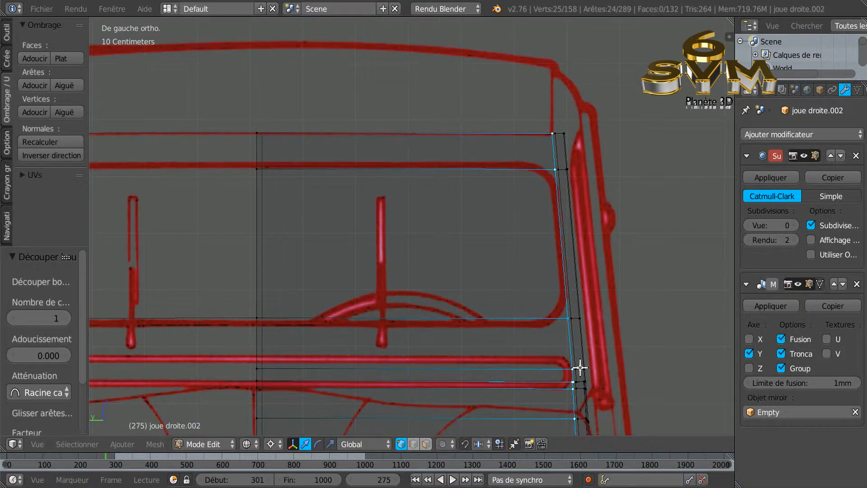
pyautogui.press('g')
pyautogui.press('g')
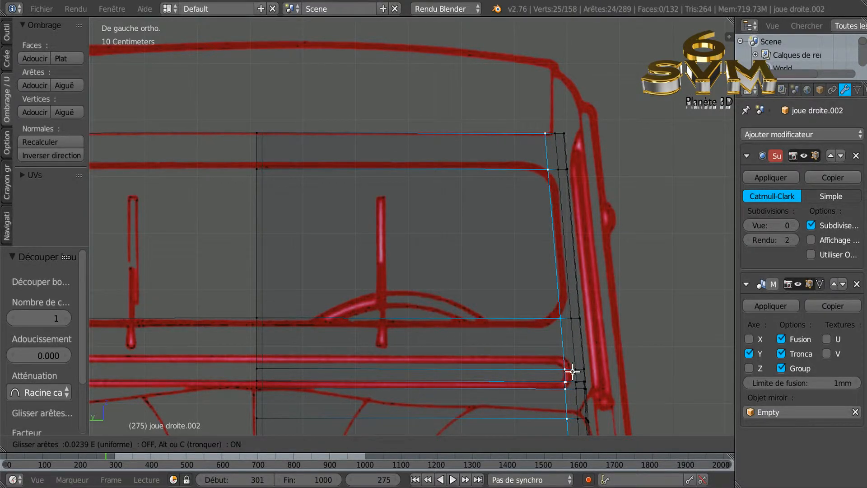
pyautogui.click(573, 371)
# Examine the slid edge loop and the new horizontal cuts on the wireframe panel from several angles
pyautogui.scroll(-1, 542, 361)
pyautogui.scroll(-2, 542, 361)
pyautogui.keyDown('shift'); pyautogui.moveTo(587, 370); pyautogui.dragTo(581, 234, button='middle'); pyautogui.keyUp('shift')
pyautogui.scroll(-1, 585, 303)
pyautogui.moveTo(583, 339); pyautogui.dragTo(557, 349, button='middle')
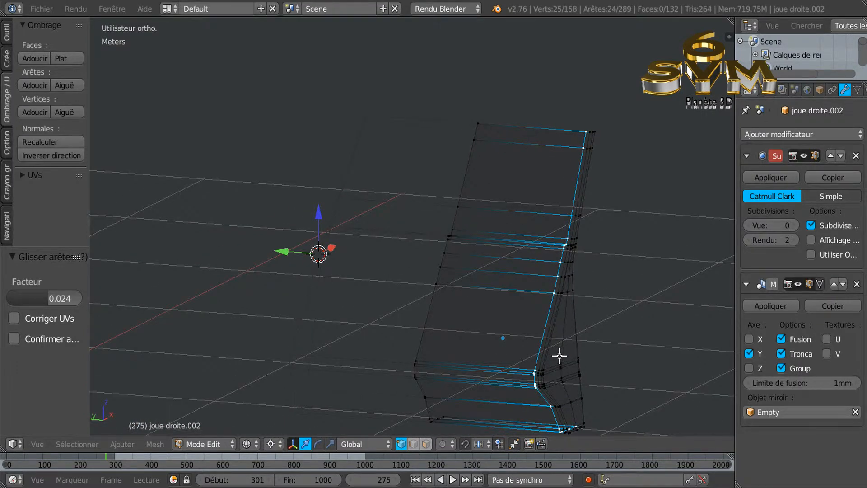
pyautogui.scroll(3, 558, 352)
pyautogui.moveTo(542, 290); pyautogui.dragTo(567, 362, button='middle')
pyautogui.moveTo(581, 161); pyautogui.dragTo(587, 374, button='middle')
pyautogui.moveTo(588, 227)
pyautogui.keyDown('shift'); pyautogui.mouseDown(button='middle')
pyautogui.moveTo(593, 333)
pyautogui.moveTo(590, 326)
pyautogui.mouseUp(button='middle'); pyautogui.keyUp('shift')
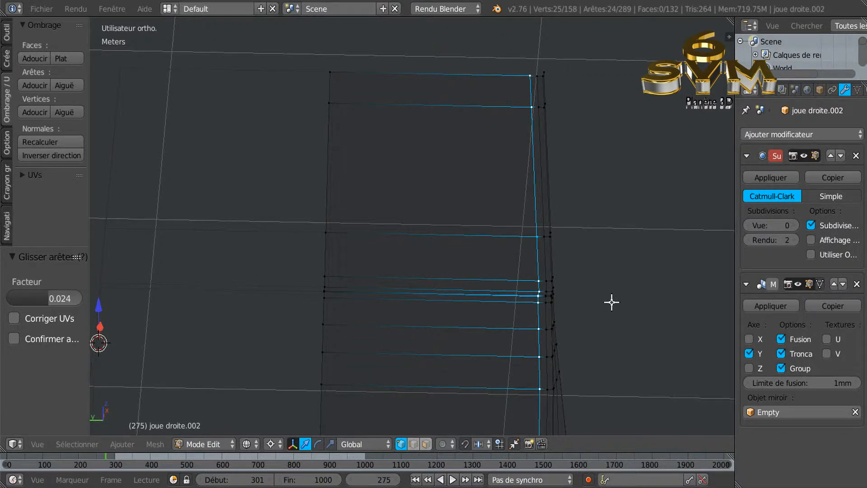
# Set the viewport shading to Solid and check the panel in front, then right orthographic view over the blueprints
pyautogui.press('z')
pyautogui.scroll(-1, 612, 302)
pyautogui.moveTo(577, 274); pyautogui.dragTo(576, 280, button='middle')
pyautogui.press('KP_1')
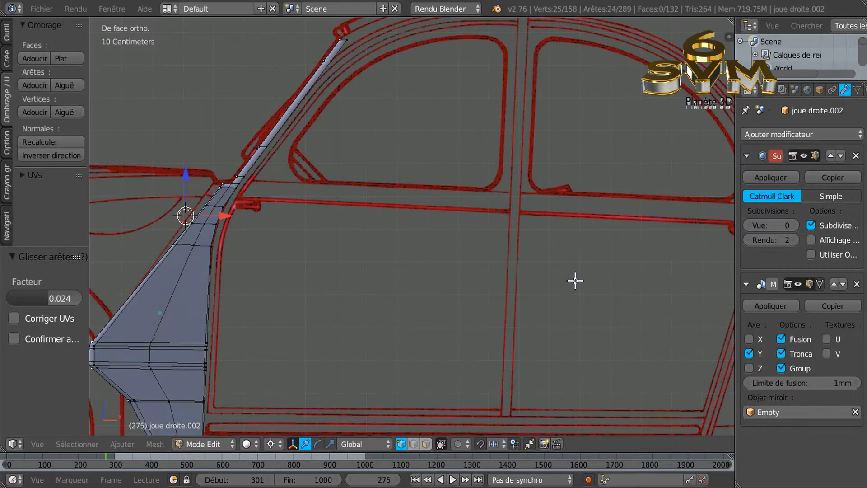
pyautogui.press('KP_3')
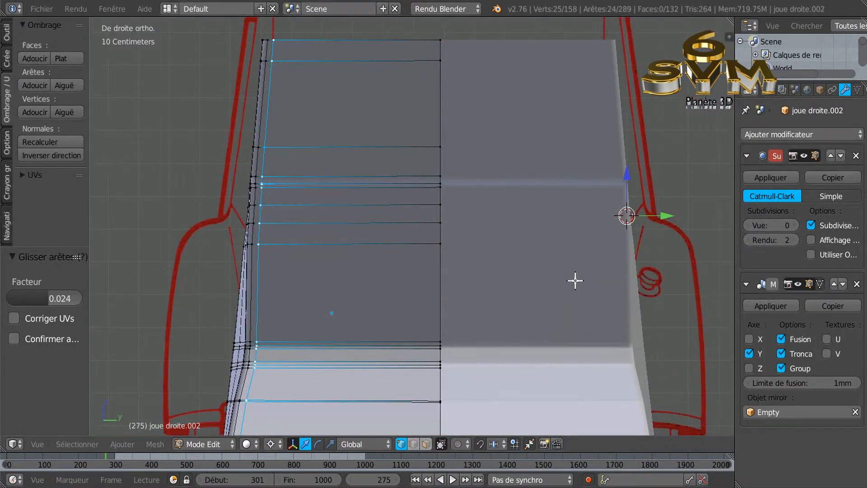
# Delete the face filling the windshield opening, working in the left orthographic wireframe view over the front blueprint
pyautogui.press('ctrl+KP_3')
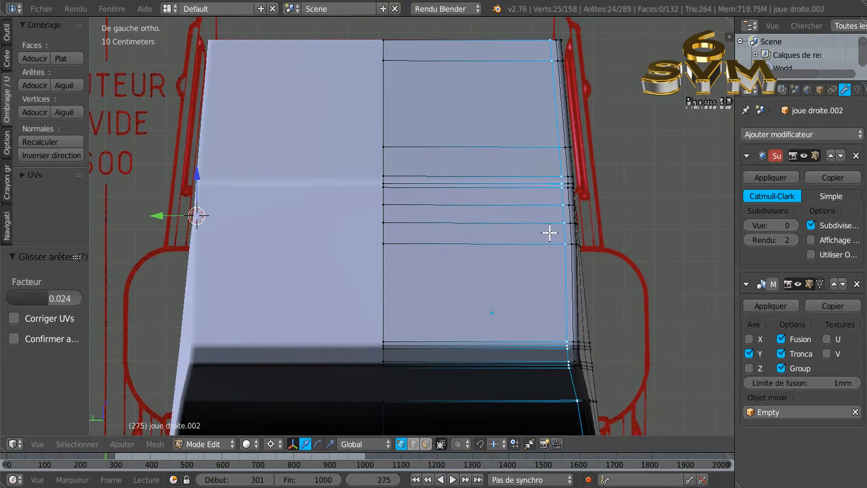
pyautogui.press('z')
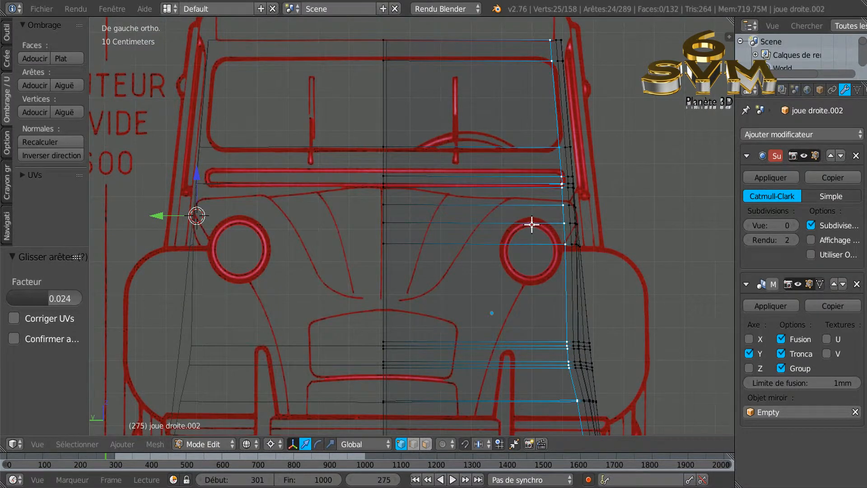
pyautogui.scroll(4, 455, 140)
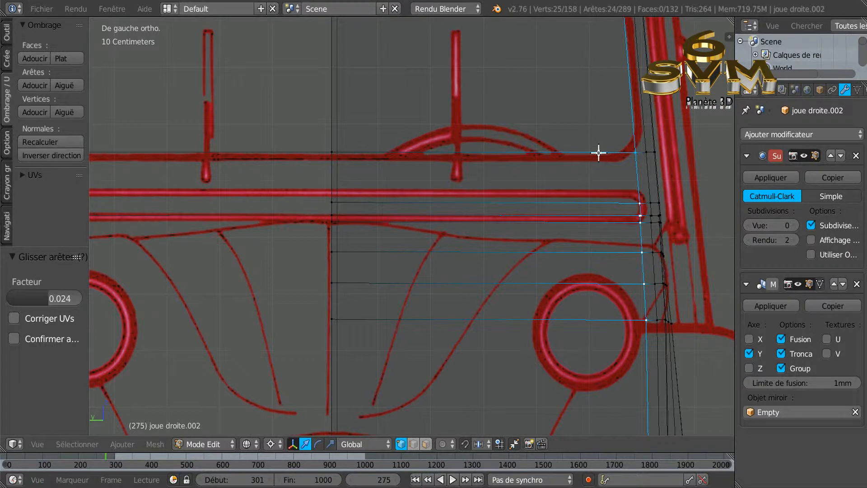
pyautogui.scroll(-1, 598, 152)
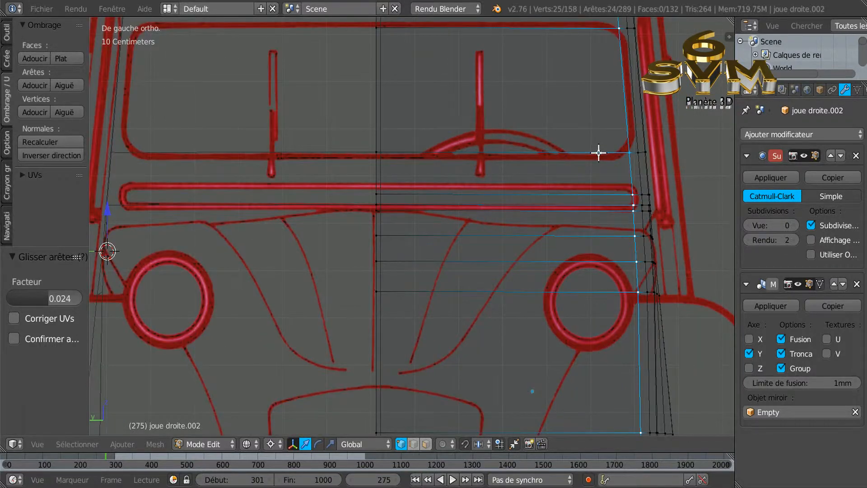
pyautogui.scroll(-1, 599, 153)
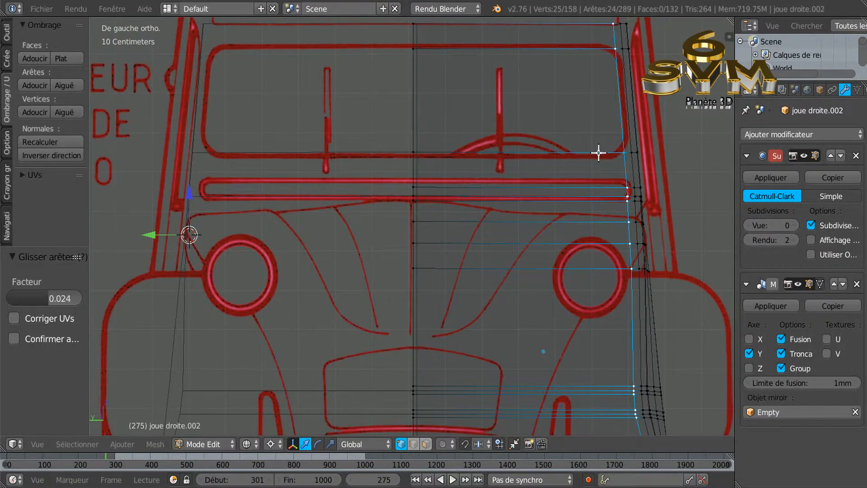
pyautogui.click(426, 444)
pyautogui.rightClick(514, 114)
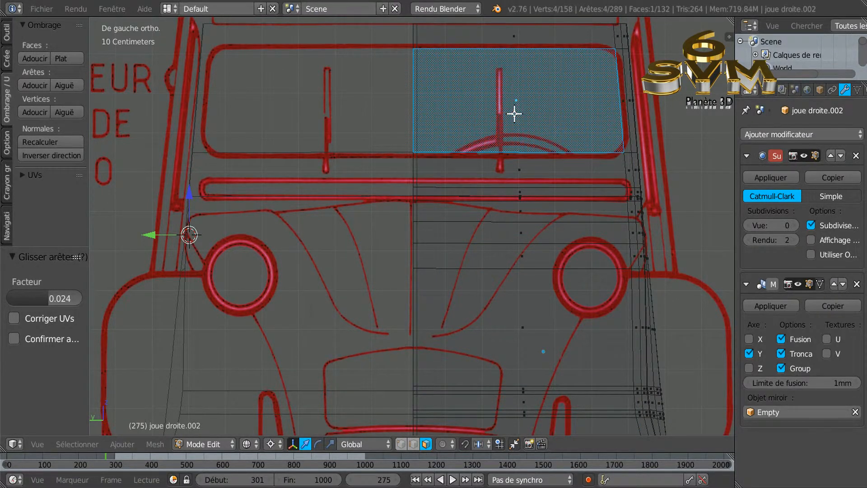
pyautogui.press('x')
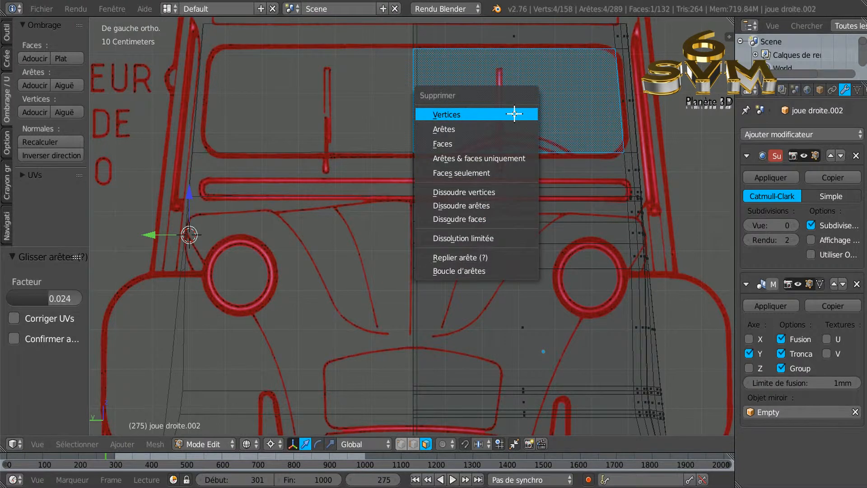
pyautogui.click(499, 143)
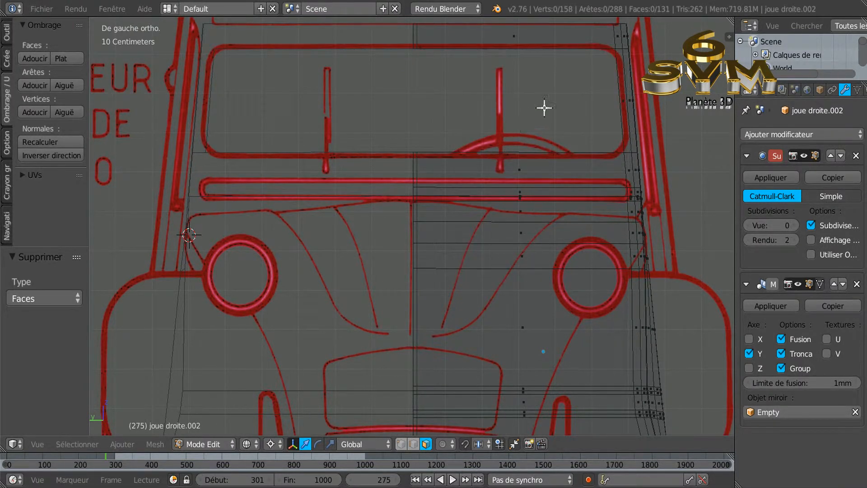
# Examine the windshield cut-out in solid shading against the front blueprint and from several angles in edge select mode
pyautogui.keyDown('shift'); pyautogui.moveTo(585, 122); pyautogui.dragTo(533, 191, button='middle'); pyautogui.keyUp('shift')
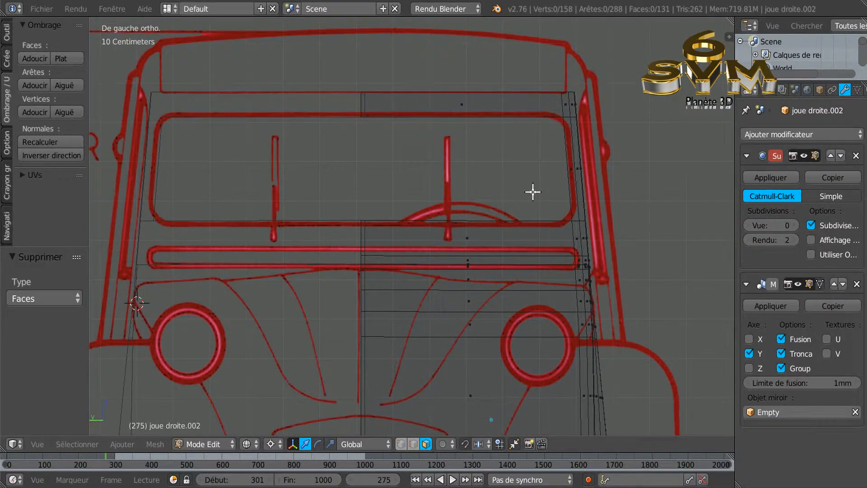
pyautogui.press('z')
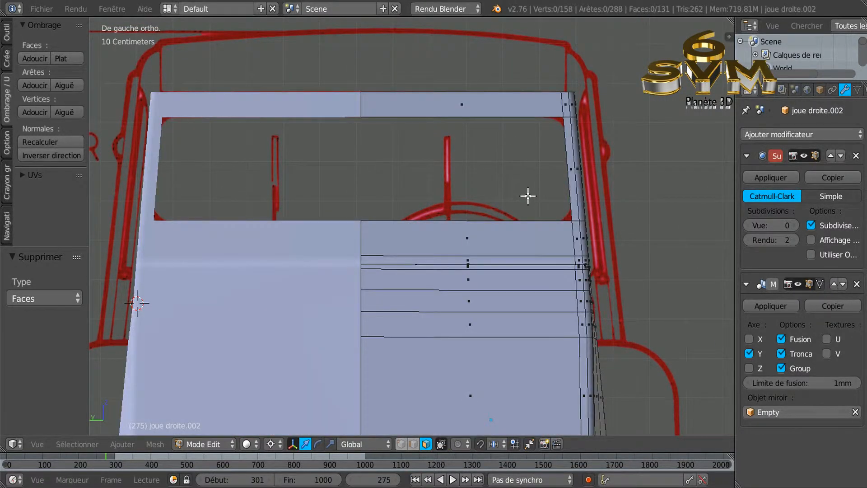
pyautogui.scroll(-1, 536, 263)
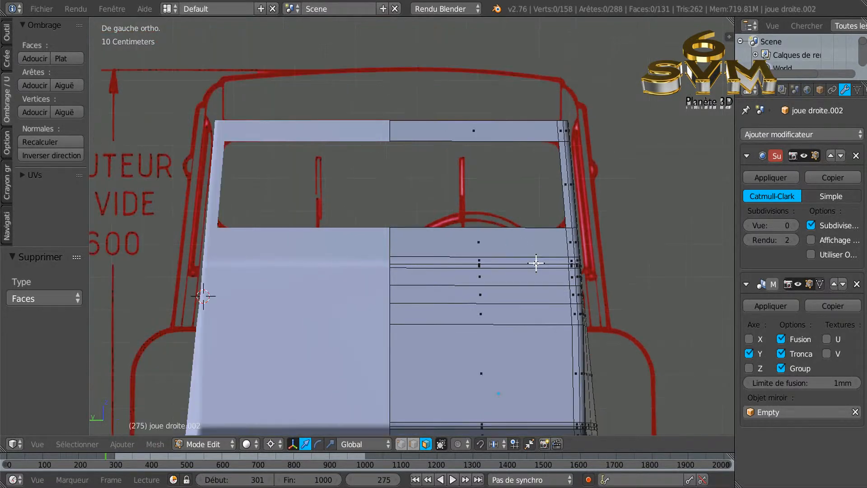
pyautogui.scroll(2, 536, 262)
pyautogui.scroll(1, 536, 263)
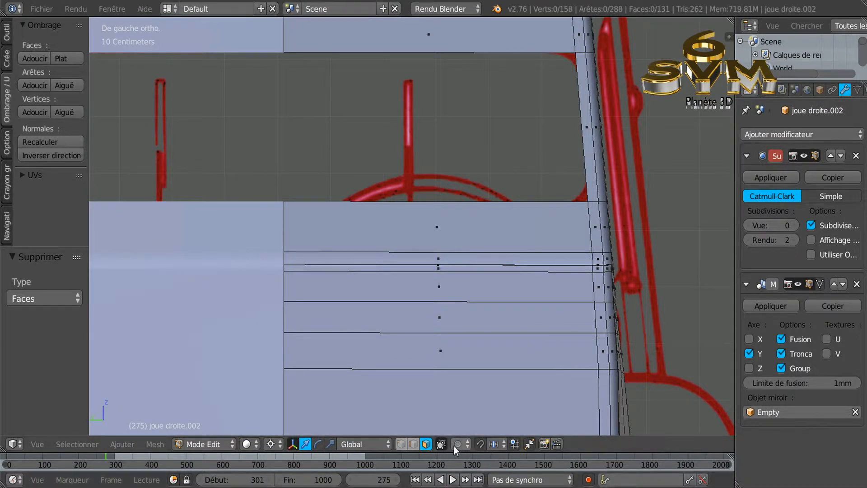
pyautogui.click(414, 444)
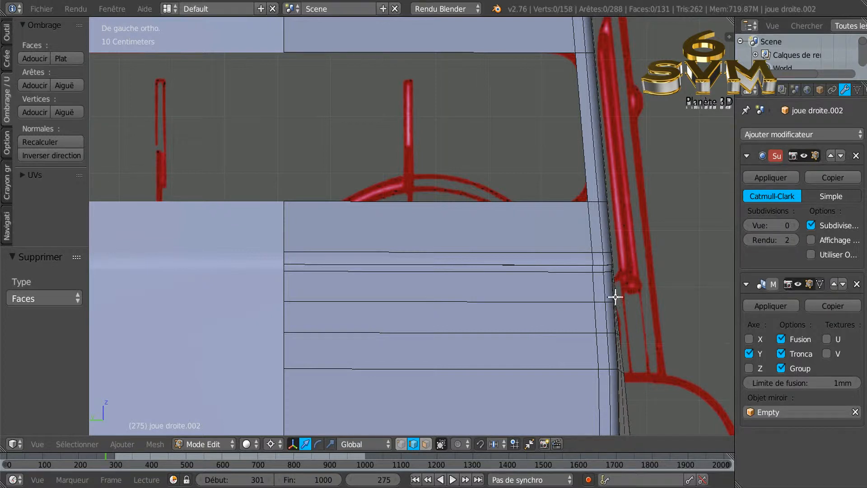
pyautogui.scroll(-5, 699, 316)
pyautogui.moveTo(669, 323); pyautogui.dragTo(568, 334, button='middle')
pyautogui.keyDown('shift'); pyautogui.moveTo(618, 317); pyautogui.dragTo(499, 329, button='middle'); pyautogui.keyUp('shift')
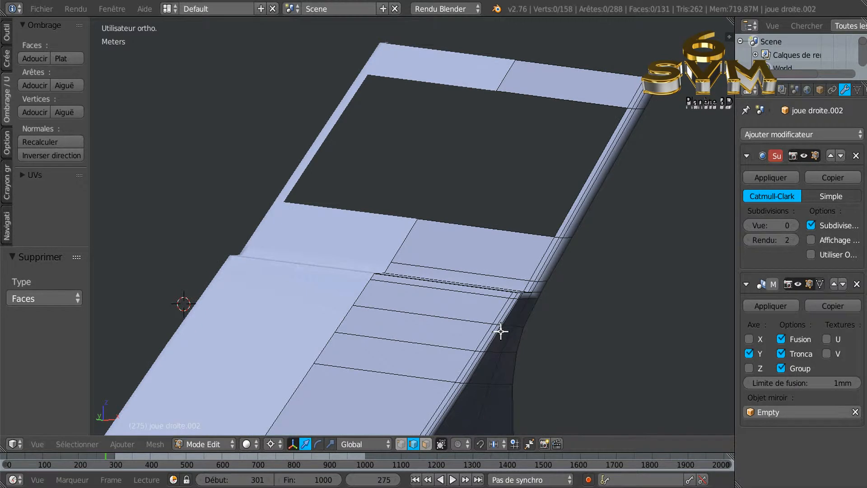
pyautogui.moveTo(493, 367); pyautogui.dragTo(556, 186, button='middle')
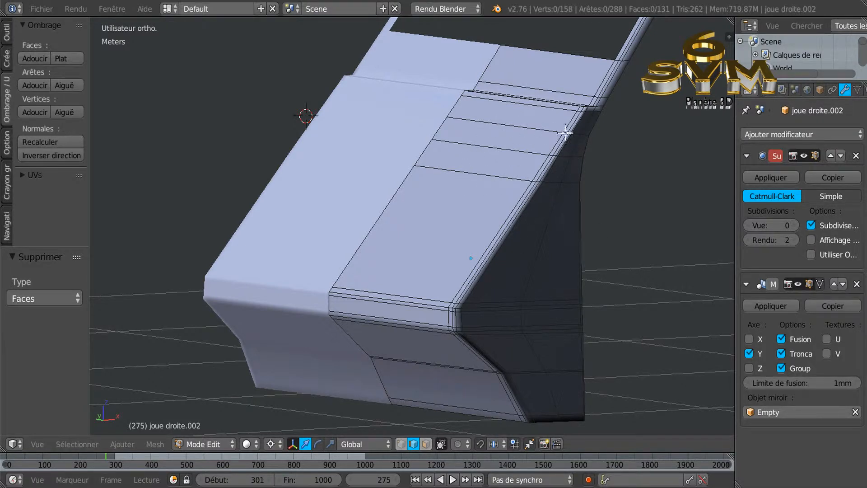
pyautogui.moveTo(573, 161); pyautogui.dragTo(584, 247, button='middle')
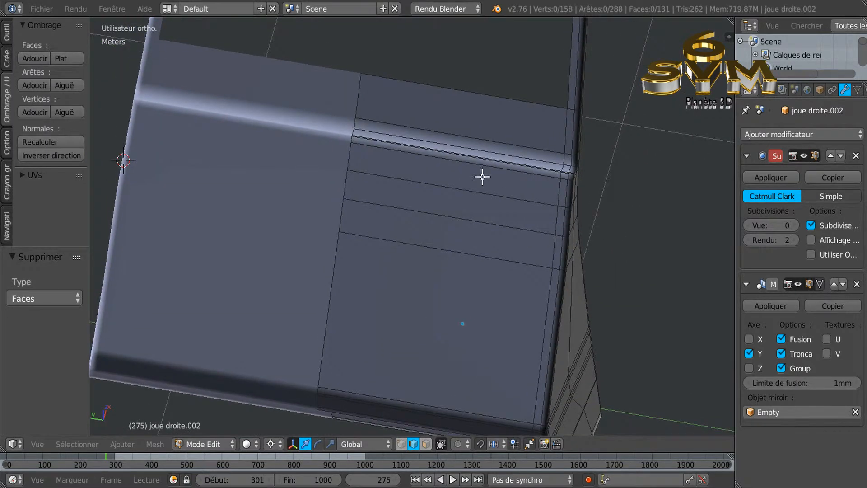
pyautogui.keyDown('shift'); pyautogui.moveTo(495, 188); pyautogui.dragTo(541, 243, button='middle'); pyautogui.keyUp('shift')
pyautogui.scroll(-1, 495, 232)
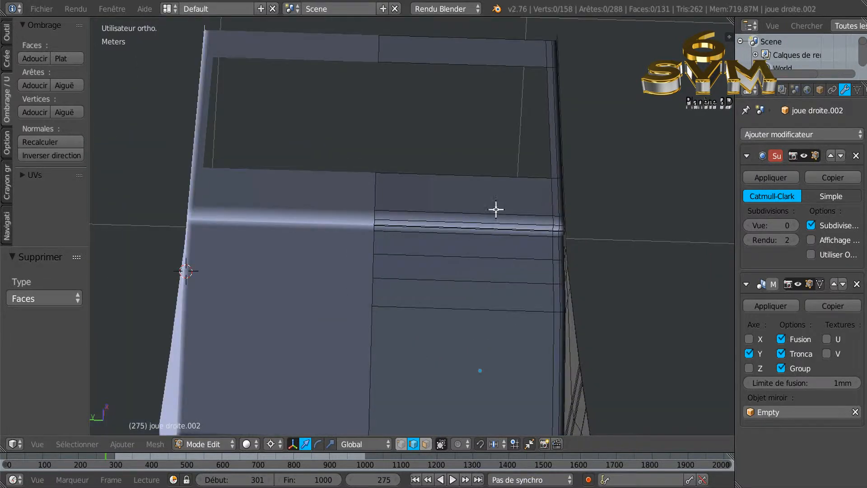
pyautogui.moveTo(496, 187); pyautogui.dragTo(495, 186, button='middle')
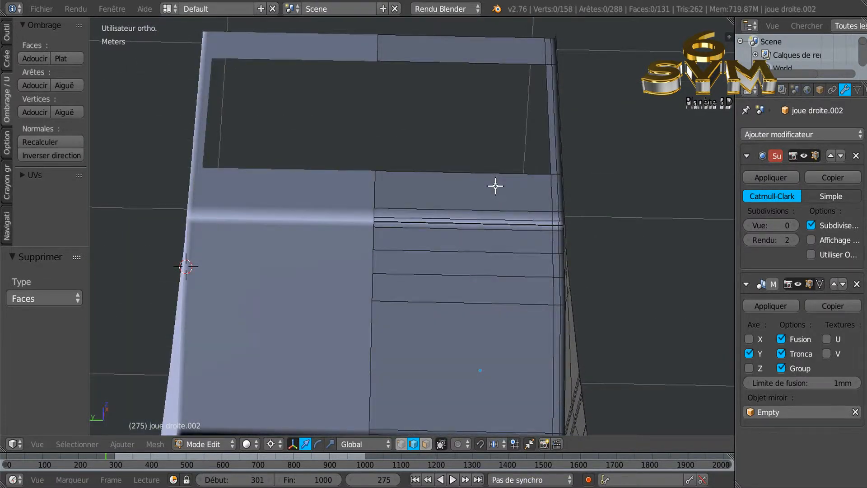
pyautogui.moveTo(507, 136); pyautogui.dragTo(564, 211, button='middle')
# Show the upper end of the windshield frame in wireframe in the front orthographic view over the side blueprint
pyautogui.press('KP_3')
pyautogui.press('KP_1')
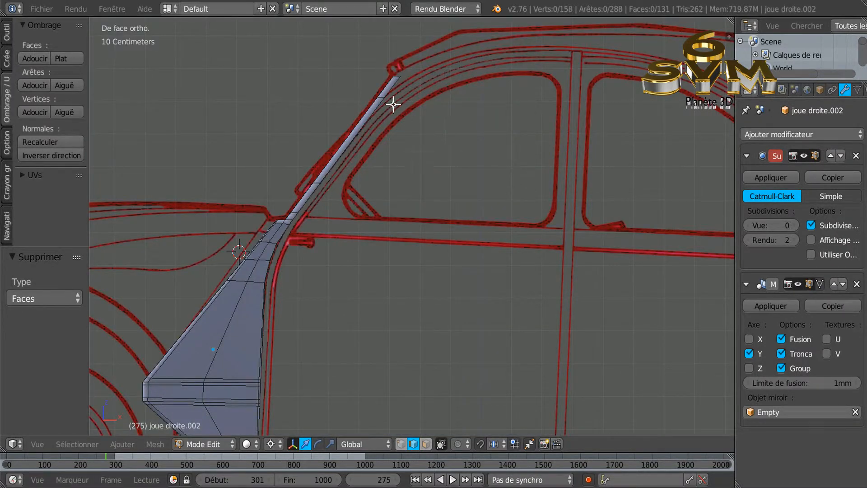
pyautogui.scroll(1, 393, 102)
pyautogui.keyDown('shift'); pyautogui.moveTo(434, 94); pyautogui.dragTo(431, 216, button='middle'); pyautogui.keyUp('shift')
pyautogui.press('z')
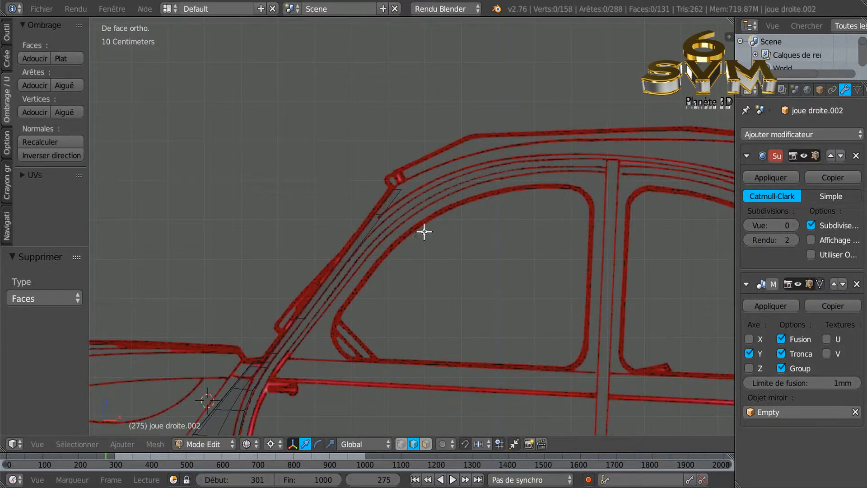
pyautogui.press('c')
pyautogui.moveTo(395, 172); pyautogui.dragTo(397, 183)
pyautogui.rightClick(413, 178)
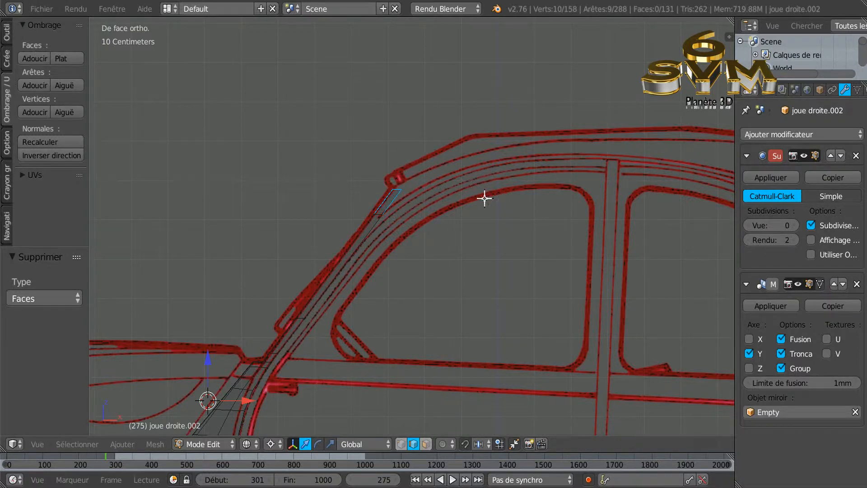
# Circle-select the vertices along the panel's top edge in vertex select mode and check the selection against the front and side blueprints
pyautogui.click(403, 444)
pyautogui.press('a')
pyautogui.press('c')
pyautogui.moveTo(420, 182); pyautogui.dragTo(397, 186)
pyautogui.rightClick(453, 175)
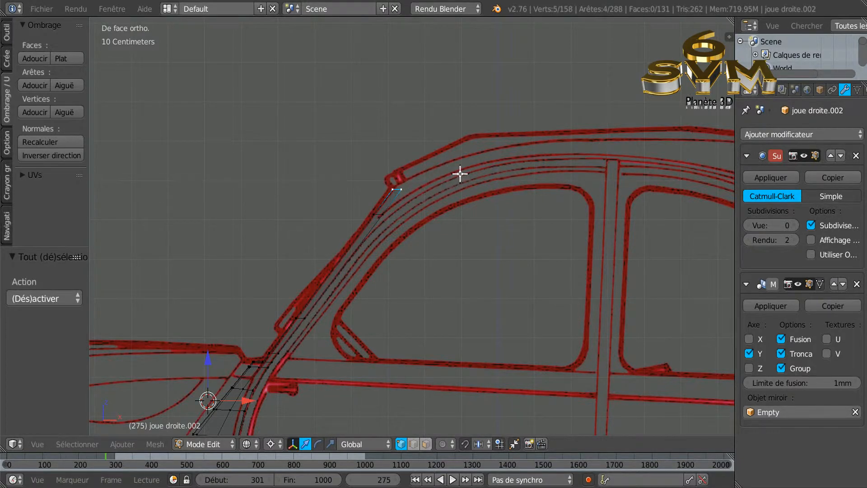
pyautogui.scroll(-1, 515, 178)
pyautogui.moveTo(516, 183); pyautogui.dragTo(517, 205, button='middle')
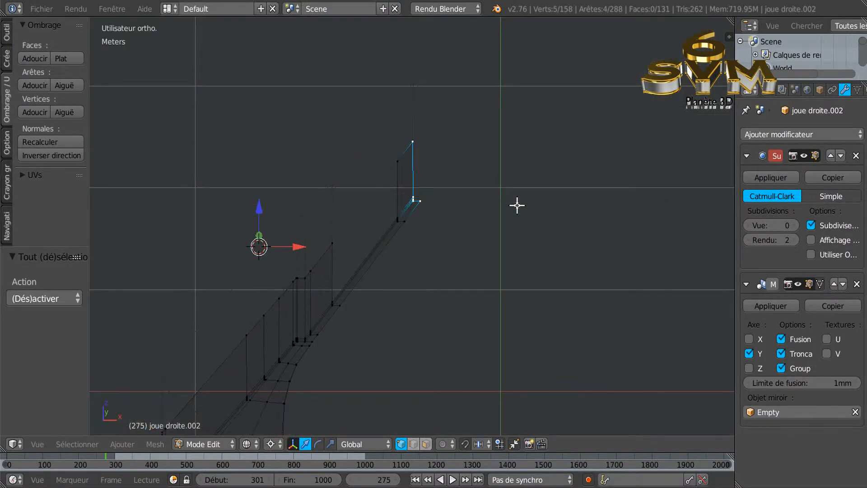
pyautogui.press('ctrl+KP_3')
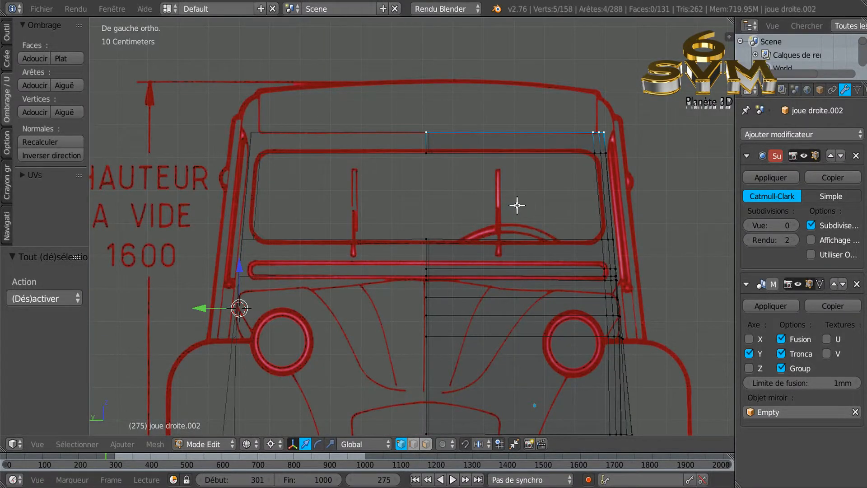
pyautogui.press('ctrl+KP_1')
pyautogui.press('KP_1')
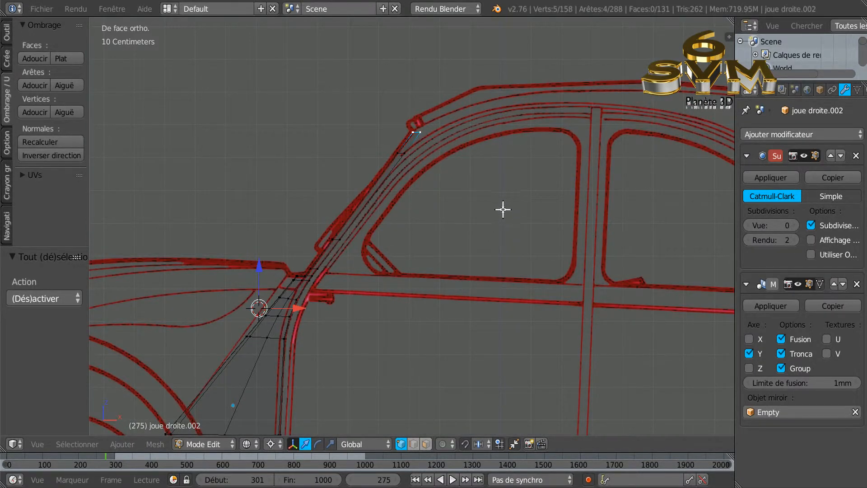
# Set the pivot point to Barycentre and rotate the top edge's vertices by 92.446° in the front orthographic view
pyautogui.press('r')
pyautogui.click(499, 211)
pyautogui.click(269, 444)
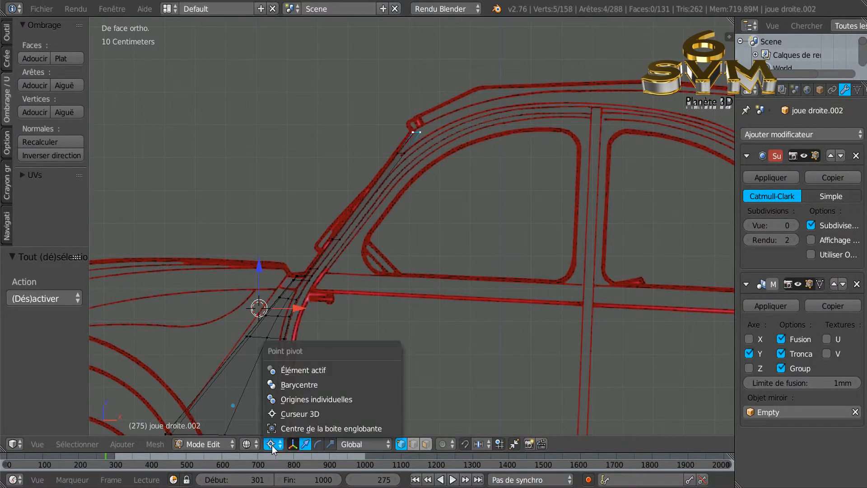
pyautogui.click(280, 384)
pyautogui.press('r')
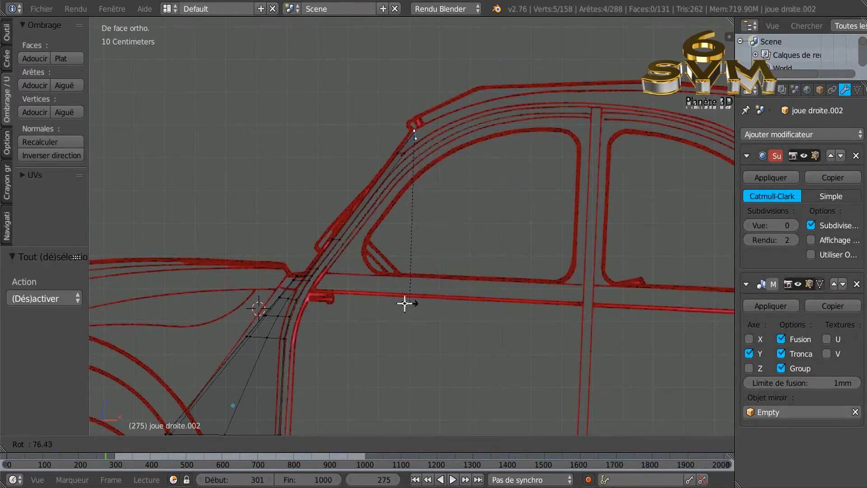
pyautogui.click(364, 303)
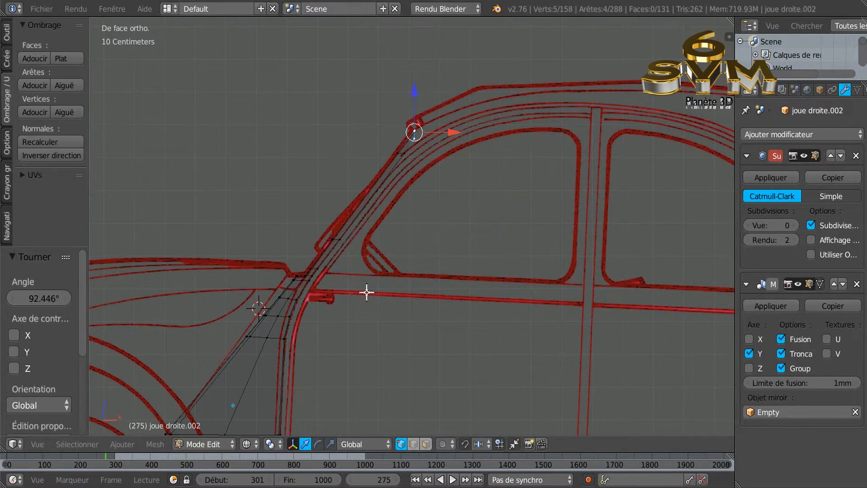
# Select only the lower vertex of the rotated top edge and move it 2.986 cm along X
pyautogui.scroll(3, 397, 194)
pyautogui.rightClick(427, 98)
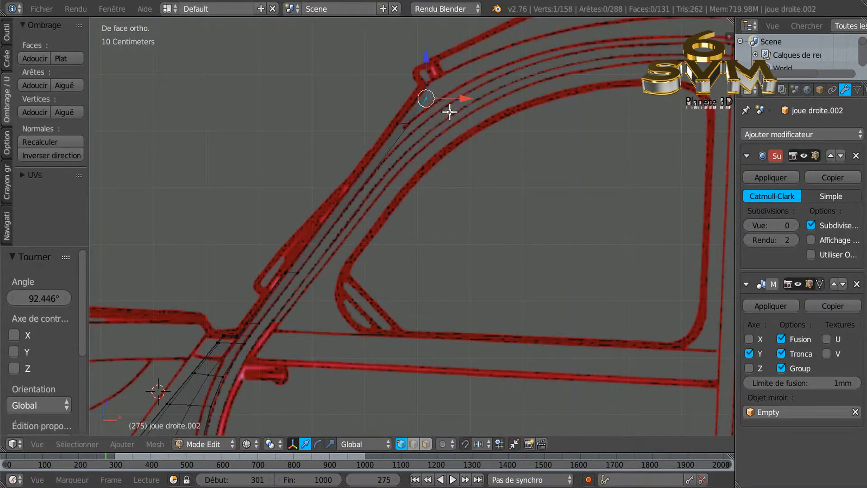
pyautogui.press('c')
pyautogui.press('Escape')
pyautogui.moveTo(467, 96); pyautogui.dragTo(481, 97)
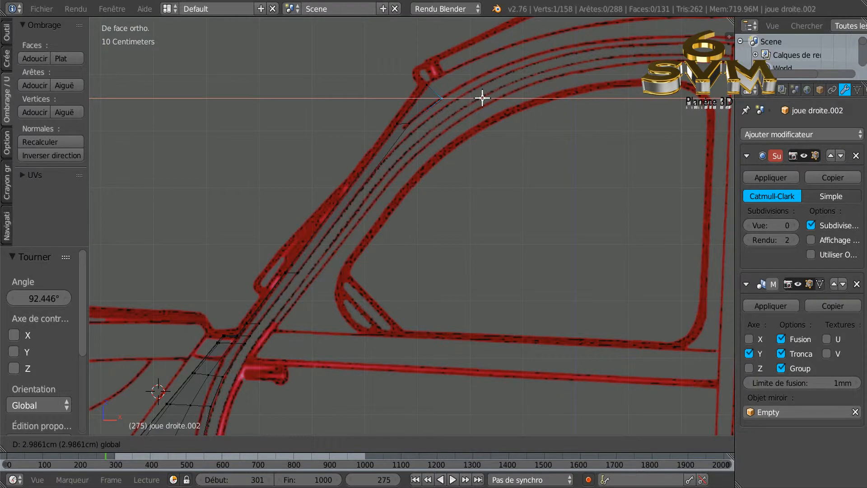
pyautogui.moveTo(482, 97); pyautogui.dragTo(482, 98)
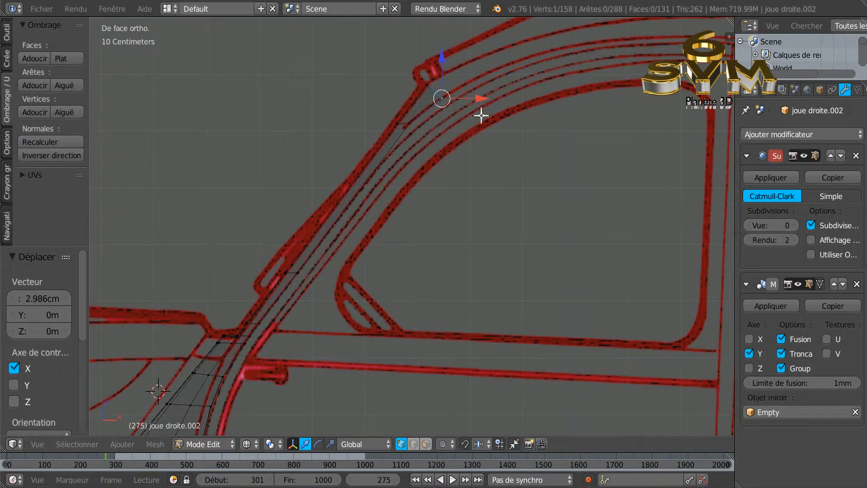
# In solid shading, shift the vertex back along X, lower it 1.956 cm along Z, and fine-tune it by -2.059 mm in Z
pyautogui.press('z')
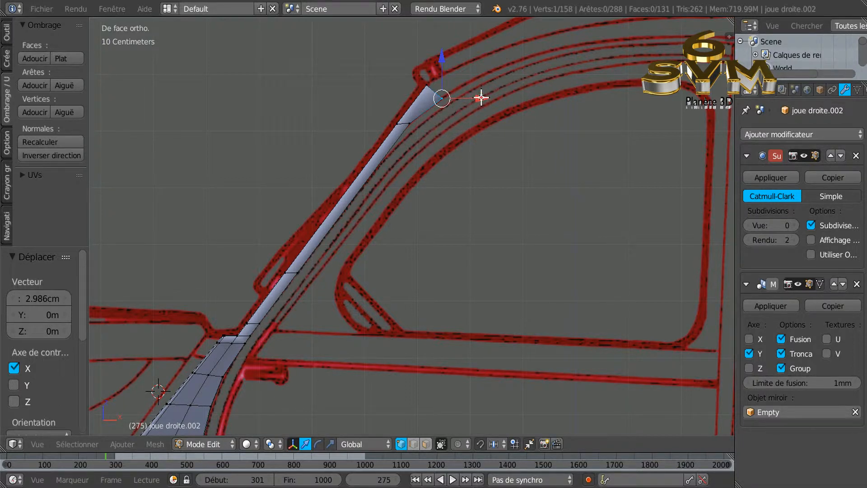
pyautogui.moveTo(480, 98); pyautogui.dragTo(463, 102)
pyautogui.moveTo(424, 59); pyautogui.dragTo(426, 73)
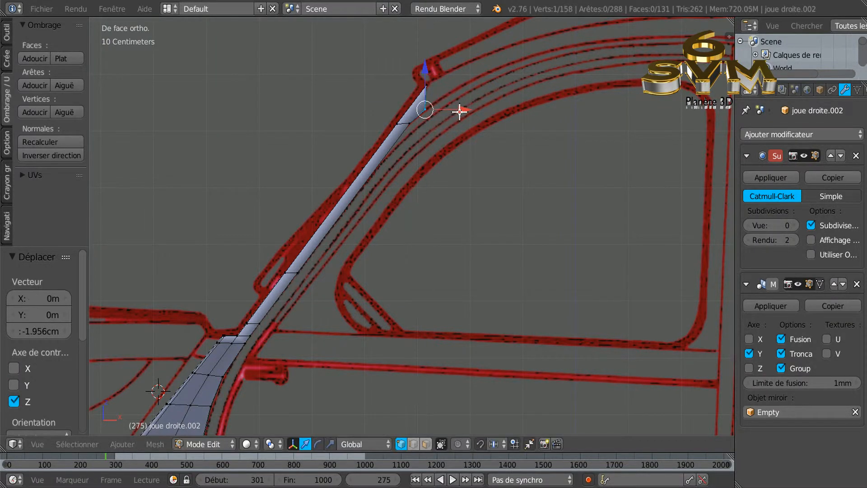
pyautogui.moveTo(459, 110); pyautogui.dragTo(461, 112)
pyautogui.moveTo(429, 71); pyautogui.dragTo(430, 71)
pyautogui.scroll(-2, 438, 174)
pyautogui.moveTo(443, 176)
pyautogui.mouseDown(button='middle')
pyautogui.moveTo(513, 201)
pyautogui.moveTo(458, 204)
pyautogui.moveTo(441, 184)
pyautogui.moveTo(464, 181)
pyautogui.moveTo(453, 194)
pyautogui.moveTo(449, 183)
pyautogui.moveTo(491, 172)
pyautogui.moveTo(450, 185)
pyautogui.mouseUp(button='middle')
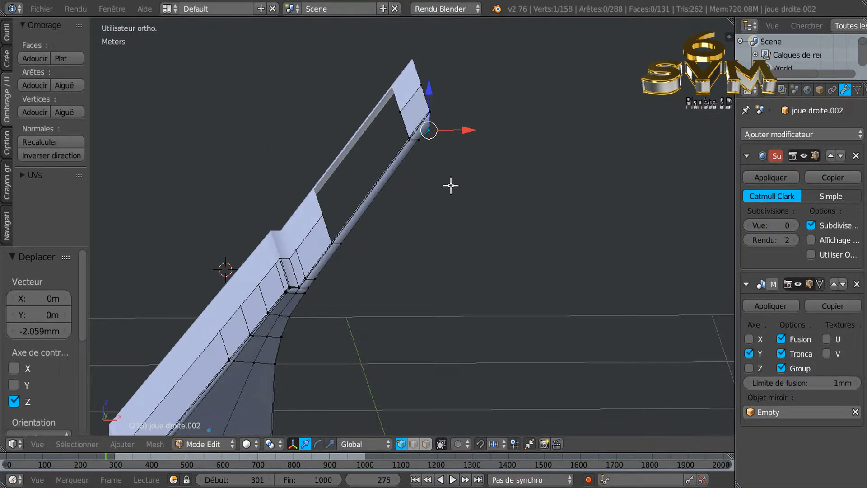
pyautogui.press('KP_1')
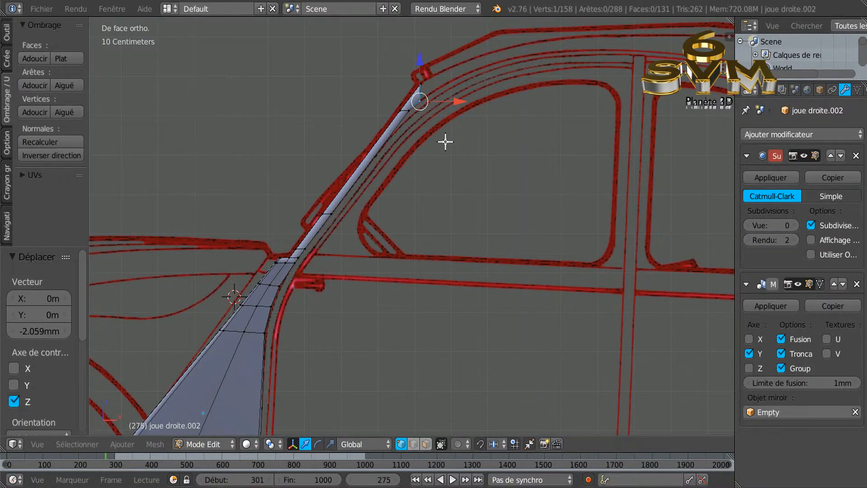
# Select only the panel's top edge loop in wireframe display and extrude it in place
pyautogui.press('a')
pyautogui.press('a')
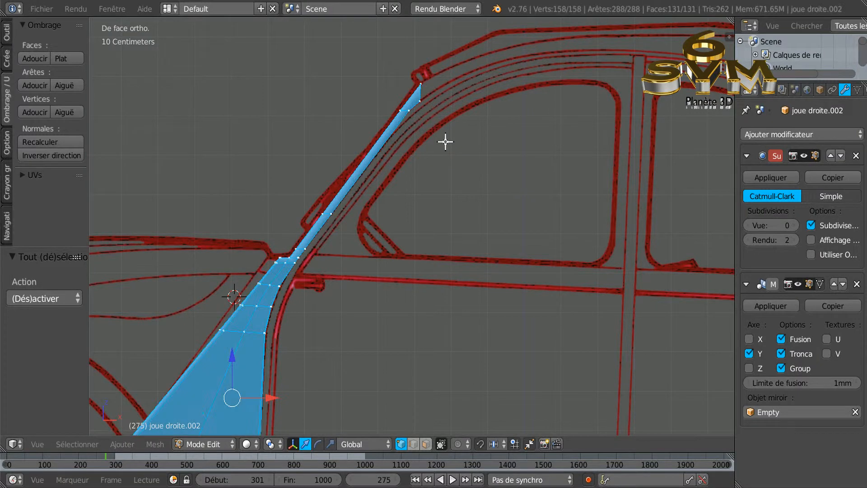
pyautogui.press('a')
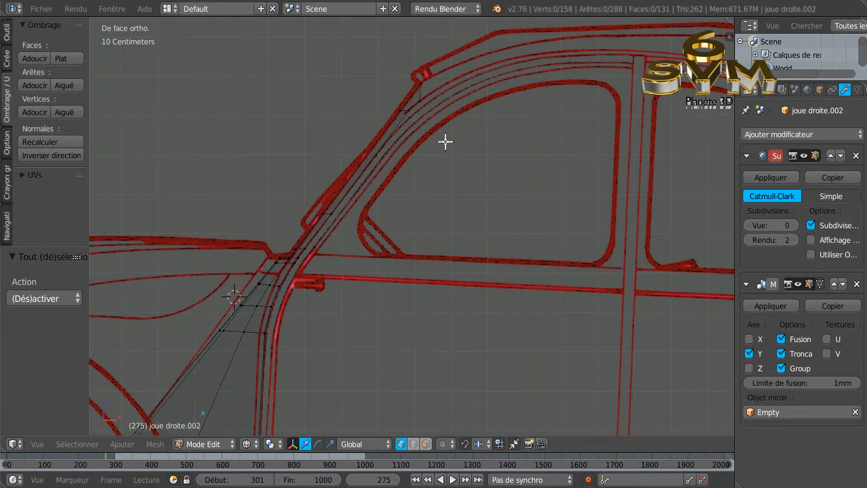
pyautogui.keyDown('alt'); pyautogui.rightClick(426, 85); pyautogui.keyUp('alt')
pyautogui.press('e')
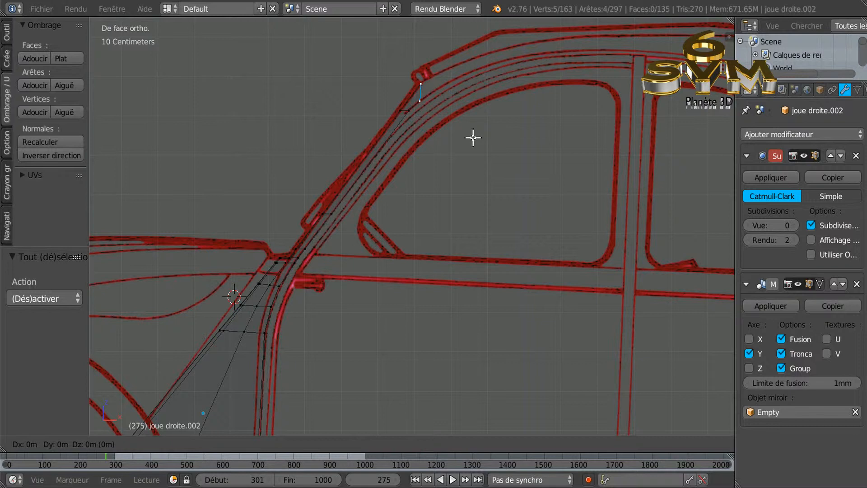
pyautogui.rightClick(480, 132)
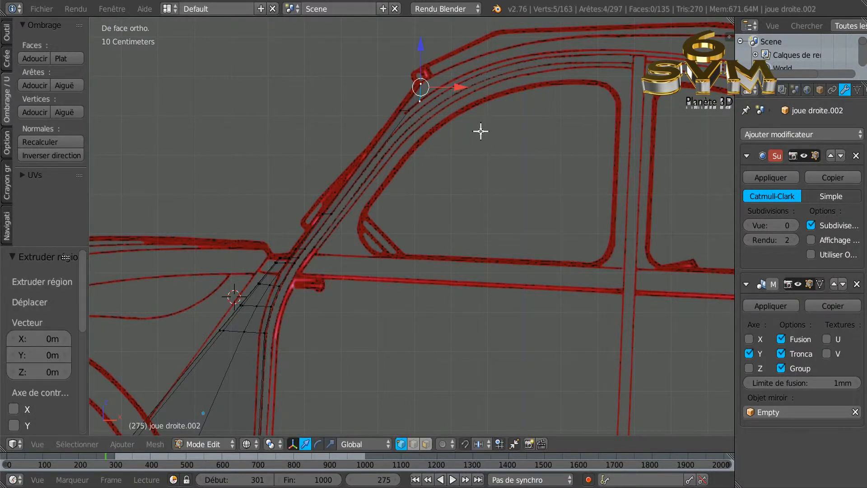
# Move the extruded top edge 2.372 cm along X and raise it 1.483 cm along Z
pyautogui.moveTo(461, 86); pyautogui.dragTo(469, 86)
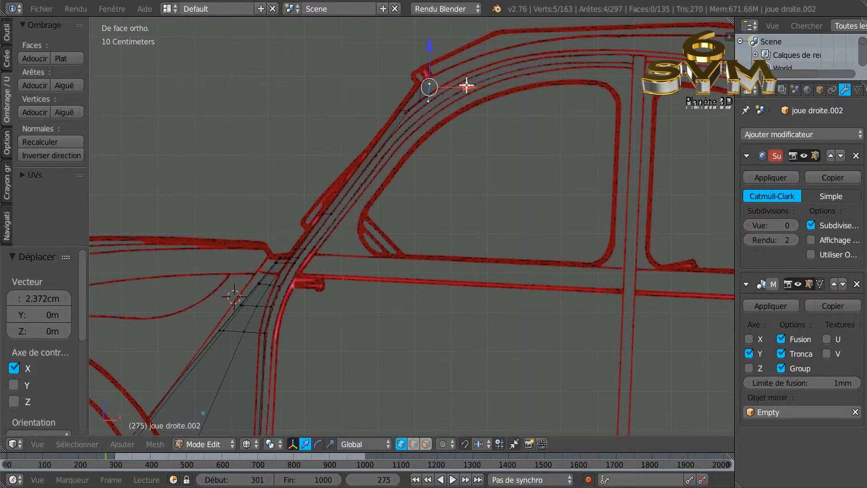
pyautogui.moveTo(430, 50); pyautogui.dragTo(431, 47)
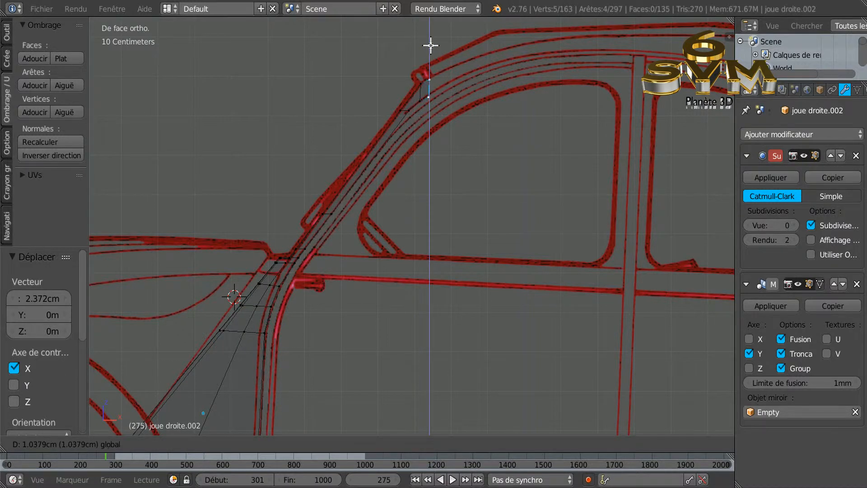
pyautogui.moveTo(430, 45); pyautogui.dragTo(430, 44)
pyautogui.moveTo(431, 45); pyautogui.dragTo(431, 45)
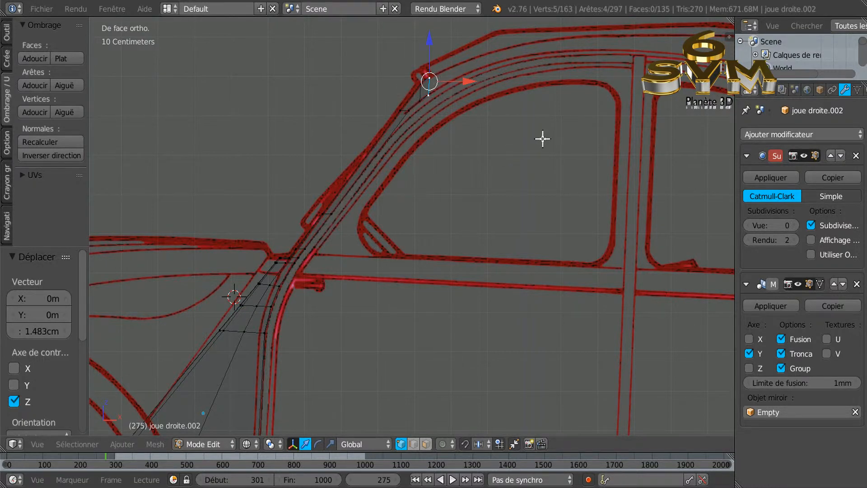
# Inspect the extended windshield frame from an angle in object mode with solid shading
pyautogui.press('Tab')
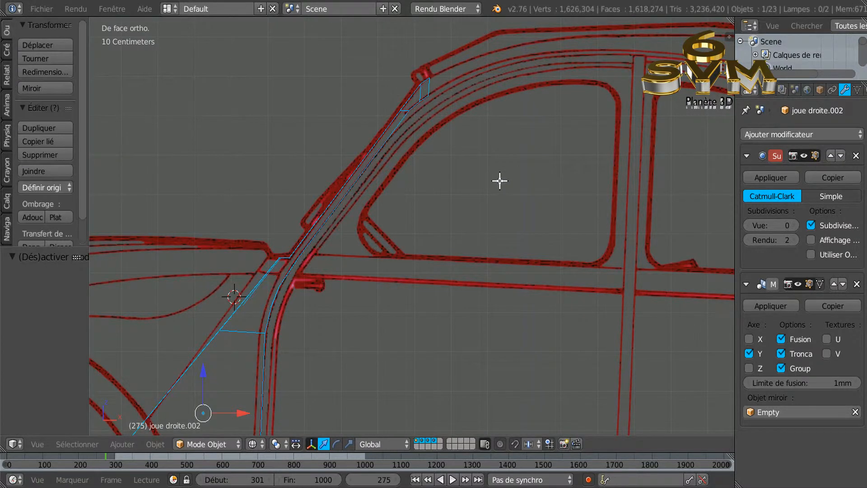
pyautogui.moveTo(468, 184); pyautogui.dragTo(505, 199, button='middle')
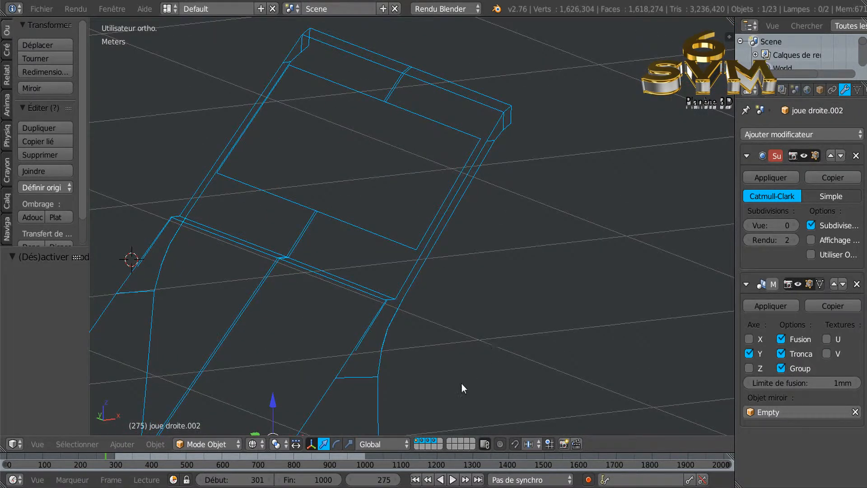
pyautogui.press('z')
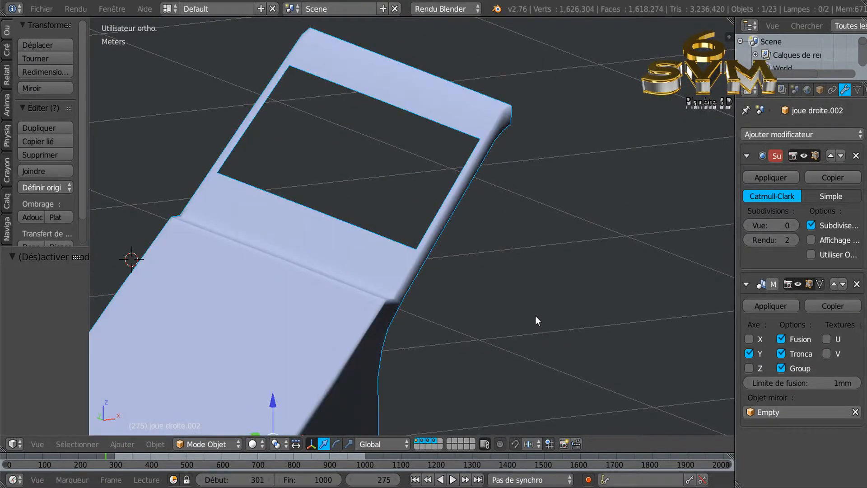
pyautogui.moveTo(517, 246); pyautogui.dragTo(482, 249, button='middle')
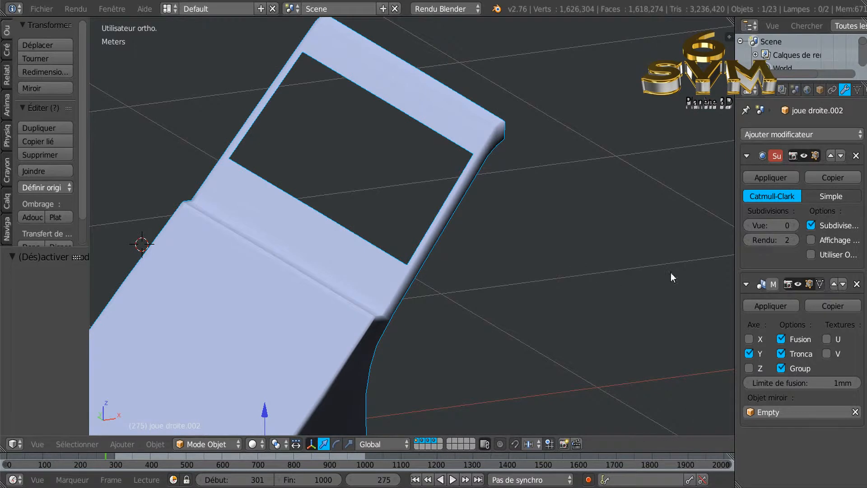
# Preview the panel at view subdivision levels 2 and 3, checking the opening's shape, and return the level to 0
pyautogui.moveTo(795, 227); pyautogui.dragTo(809, 227)
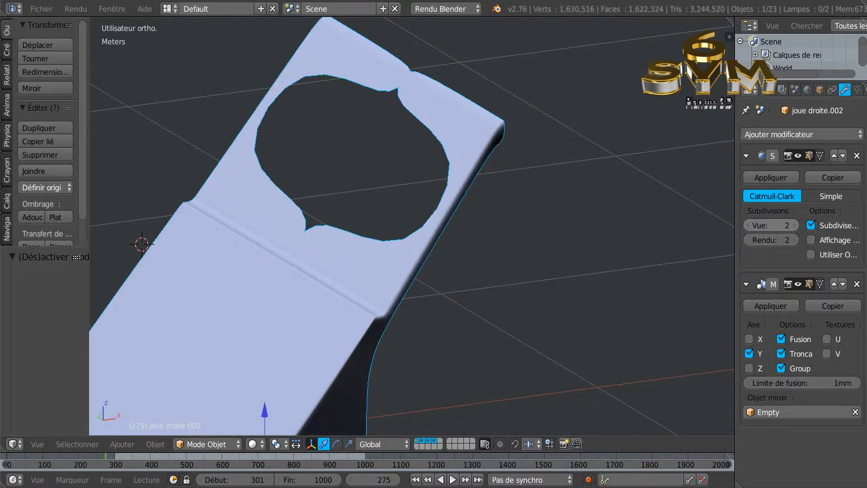
pyautogui.hotkey('ctrl', '3')
pyautogui.moveTo(627, 283); pyautogui.dragTo(492, 314, button='middle')
pyautogui.scroll(3, 564, 339)
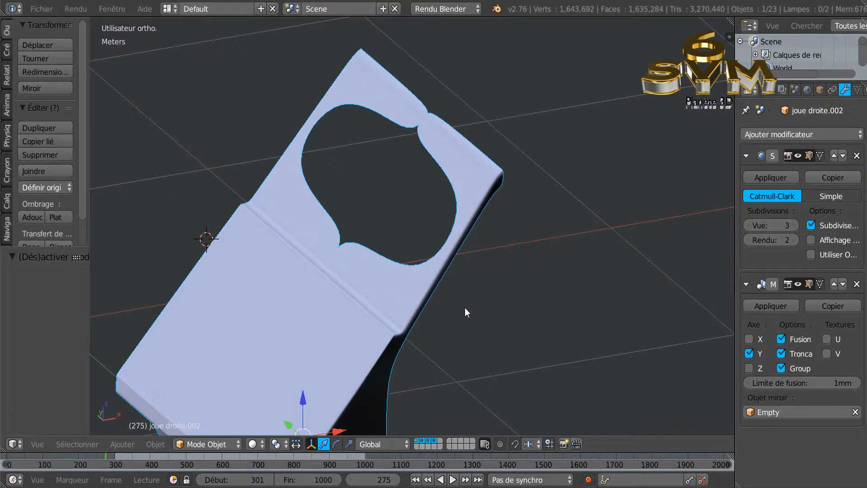
pyautogui.moveTo(451, 300); pyautogui.dragTo(503, 294, button='middle')
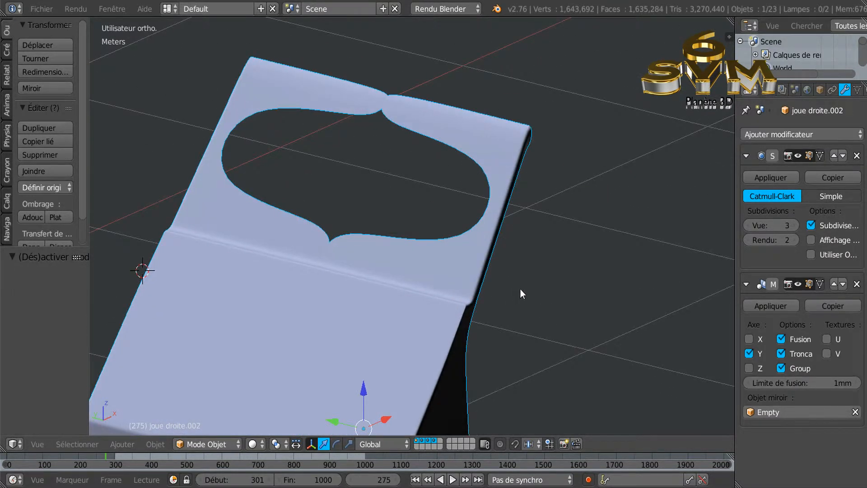
pyautogui.click(748, 226)
pyautogui.click(748, 228)
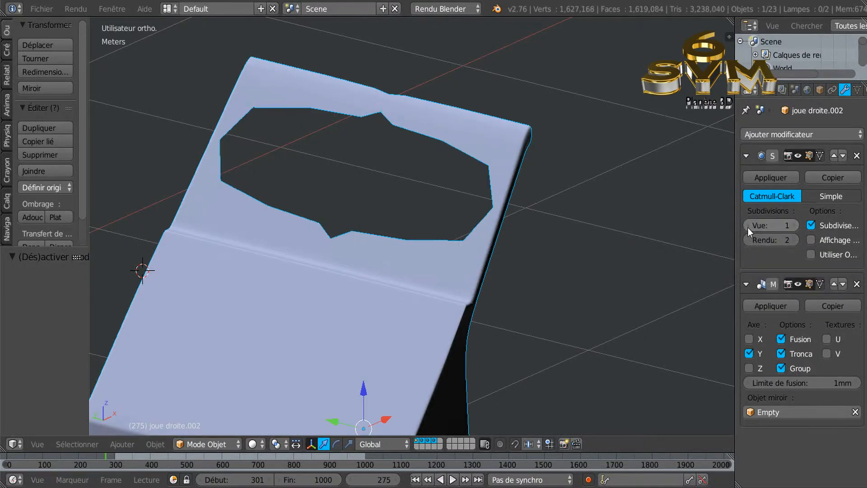
pyautogui.click(748, 227)
pyautogui.moveTo(579, 252); pyautogui.dragTo(618, 252, button='middle')
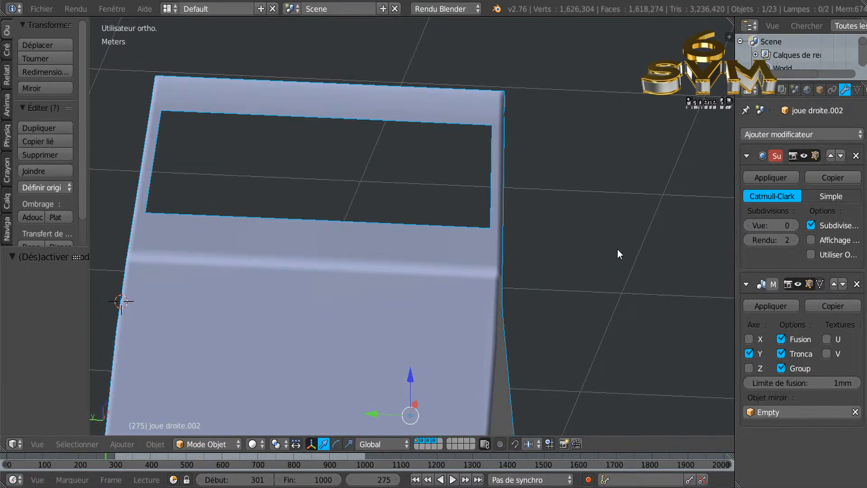
# In the left orthographic view, add a loop cut across the windshield pillar just below the opening's upper corner
pyautogui.press('KP_1')
pyautogui.press('KP_3')
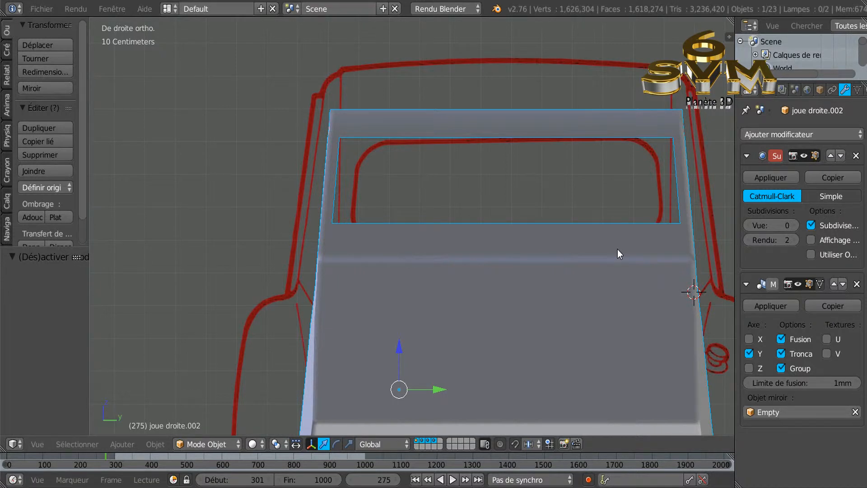
pyautogui.press('ctrl+KP_3')
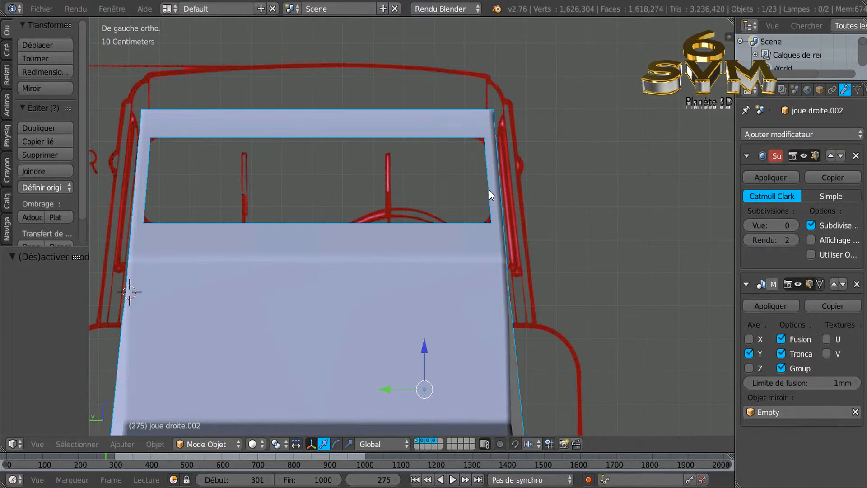
pyautogui.press('Tab')
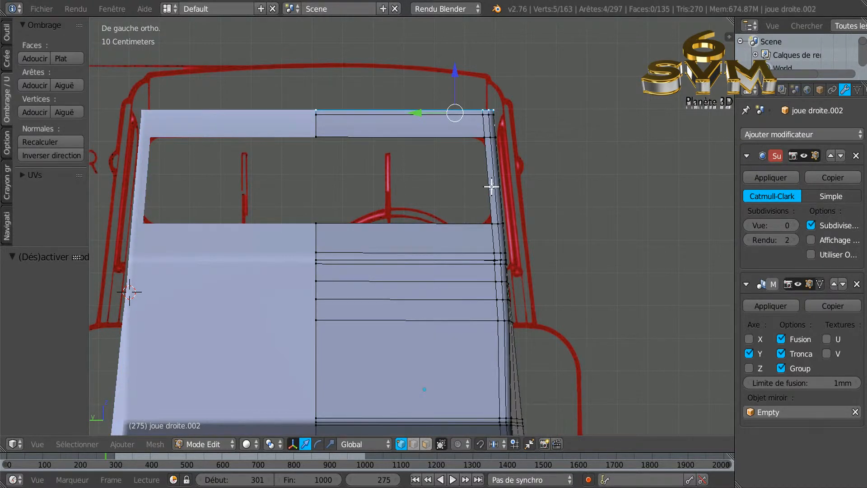
pyautogui.scroll(1, 491, 186)
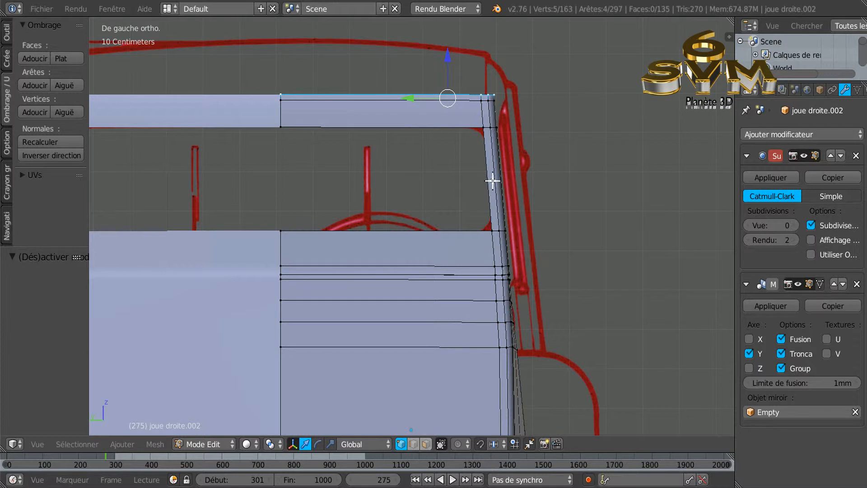
pyautogui.hotkey('ctrl', 'r')
pyautogui.click(494, 171)
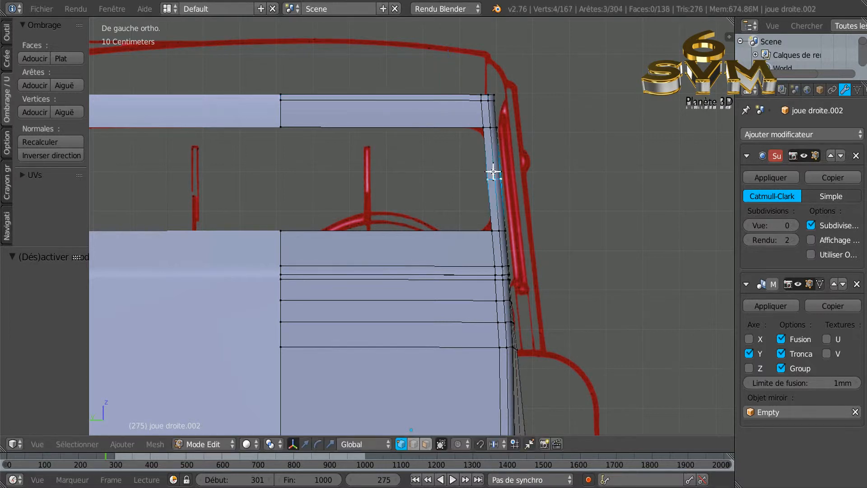
pyautogui.click(508, 133)
pyautogui.keyDown('ctrl'); pyautogui.click(454, 125); pyautogui.keyUp('ctrl')
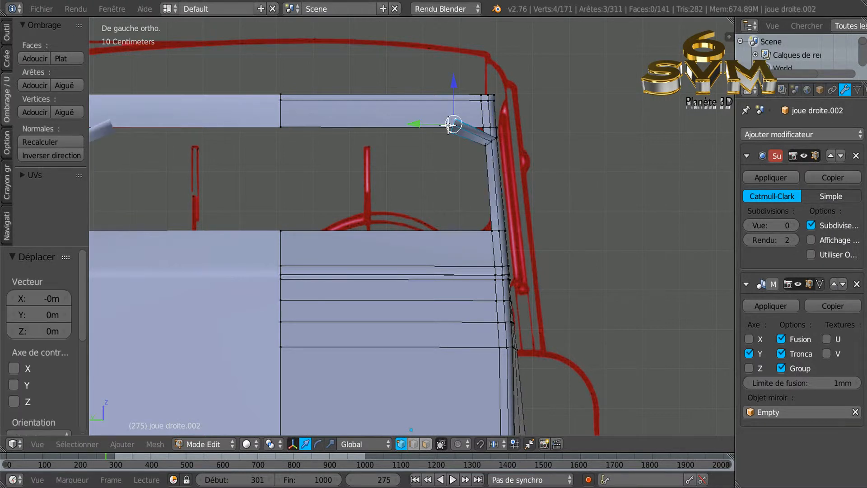
pyautogui.hotkey('ctrl', 'r')
pyautogui.press('Escape')
pyautogui.hotkey('ctrl', 'z')
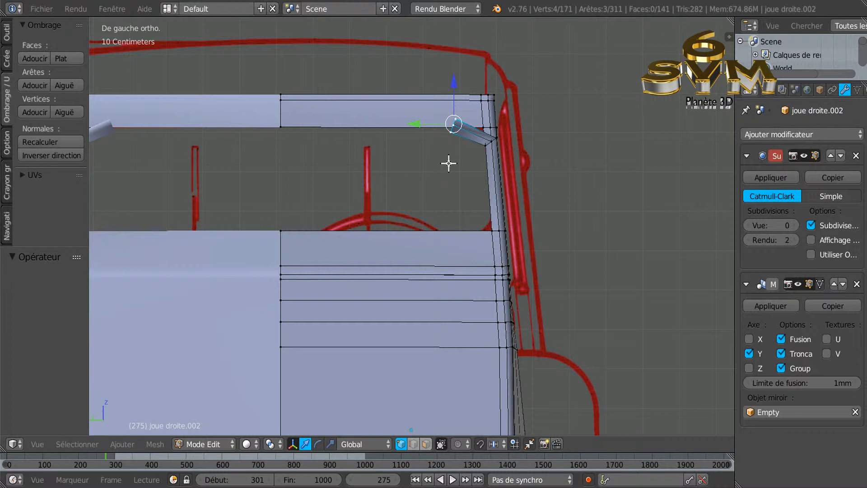
pyautogui.hotkey('ctrl', 'z')
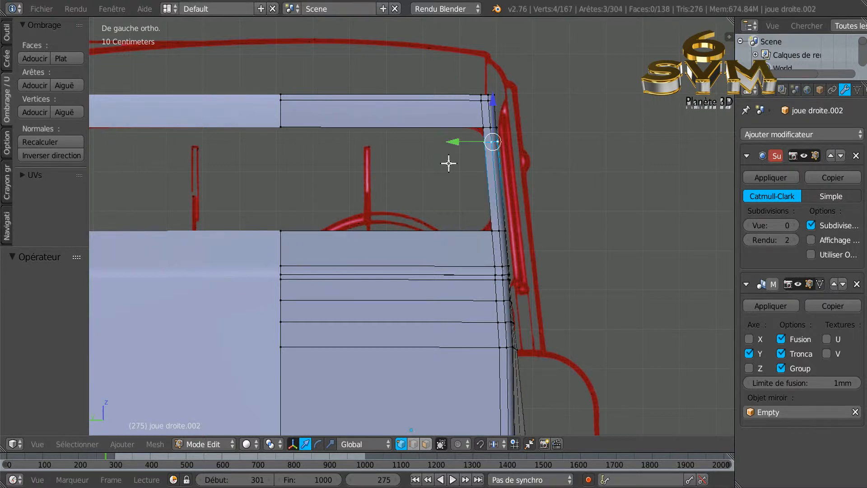
# Add a vertical loop cut through the strip above the windshield opening, close to its upper outer corner
pyautogui.hotkey('ctrl', 'r')
pyautogui.click(448, 127)
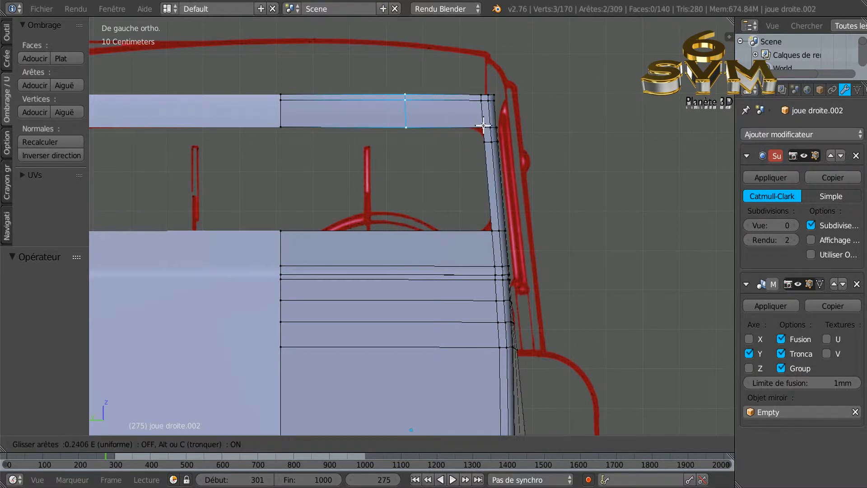
pyautogui.click(531, 124)
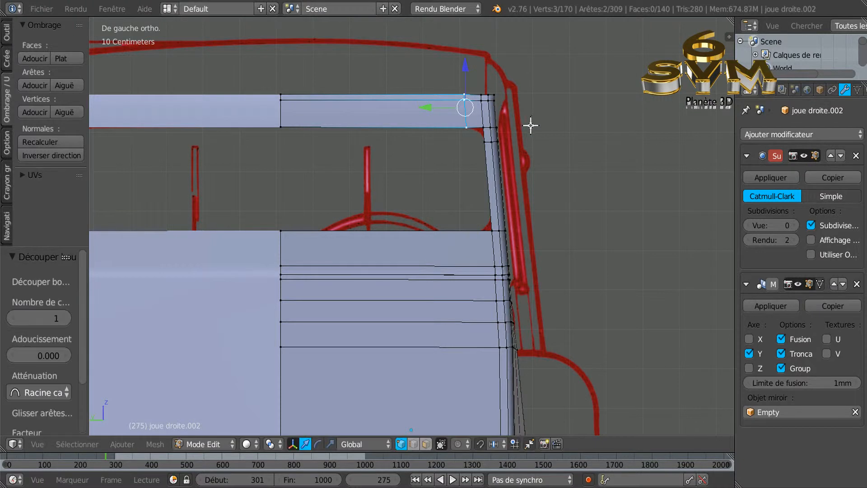
# Frame the opening's lower outer corner with a loop cut across the pillar and a vertical loop cut through the panel below
pyautogui.hotkey('ctrl', 'r')
pyautogui.click(496, 208)
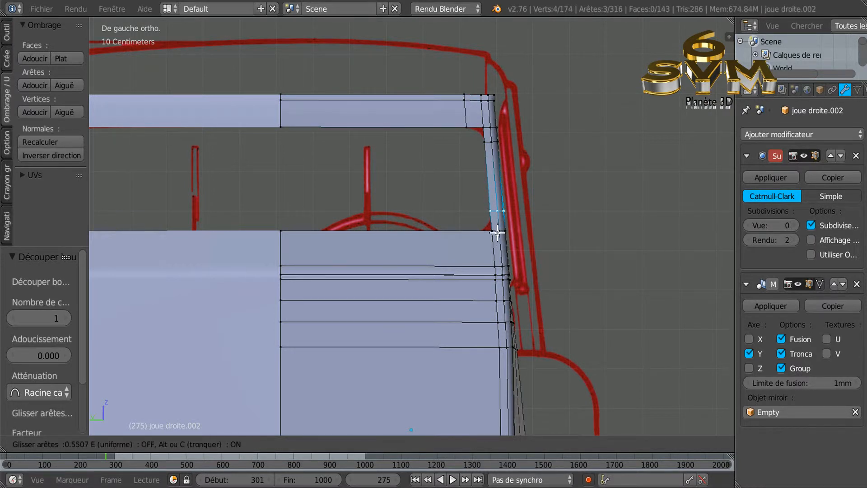
pyautogui.click(497, 232)
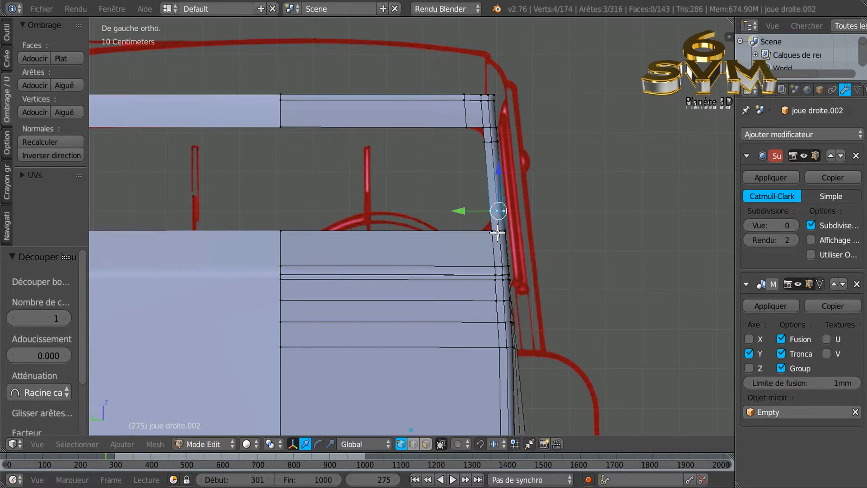
pyautogui.hotkey('ctrl', 'r')
pyautogui.click(463, 231)
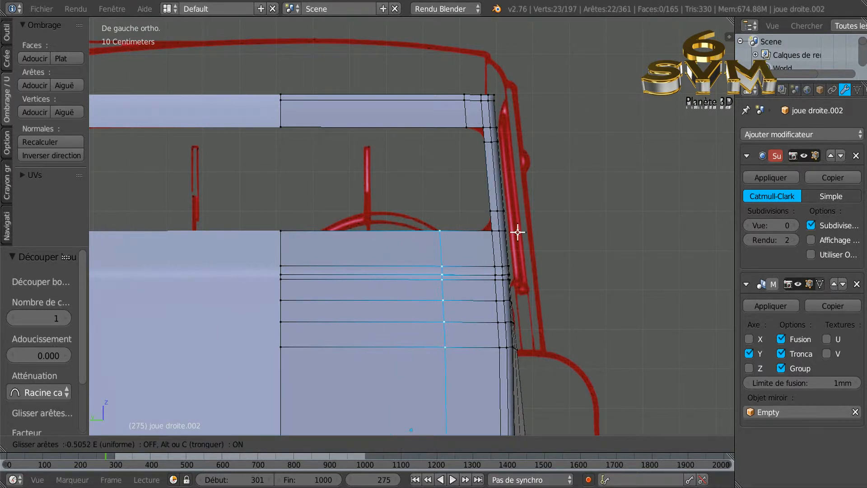
pyautogui.click(548, 232)
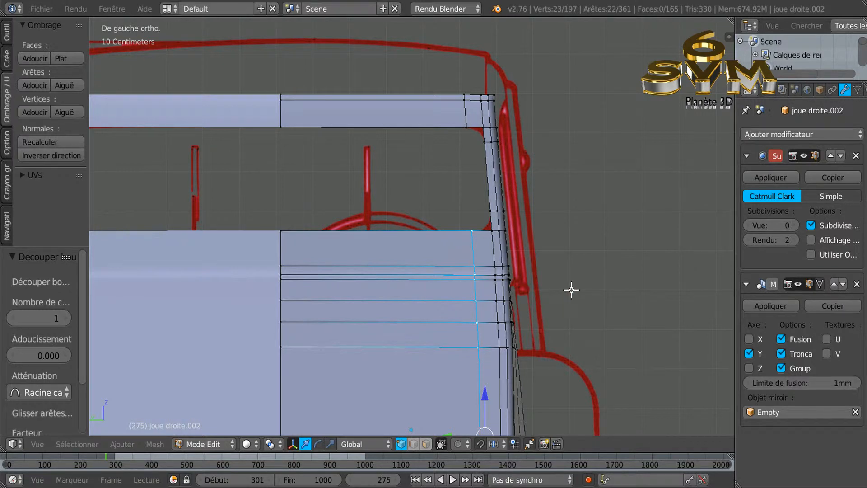
# Set the view subdivisions to 2 and compare the opening's lower outer corner with the front blueprint in wireframe display
pyautogui.click(794, 224)
pyautogui.click(795, 225)
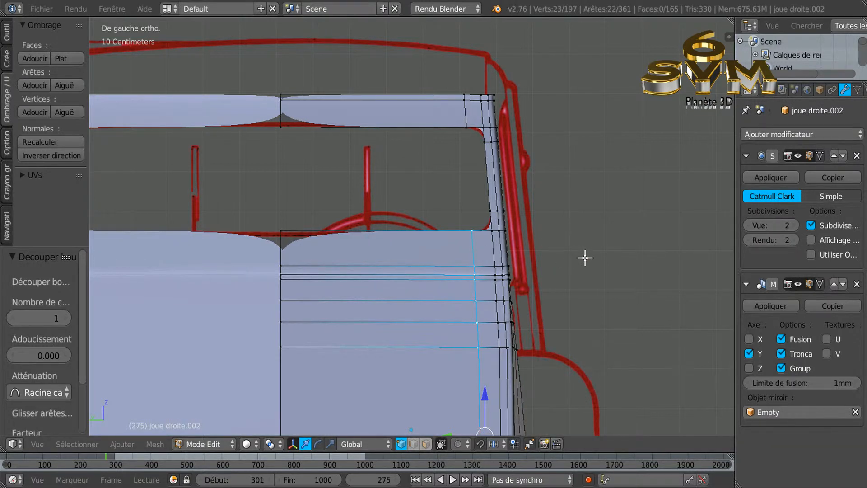
pyautogui.press('z')
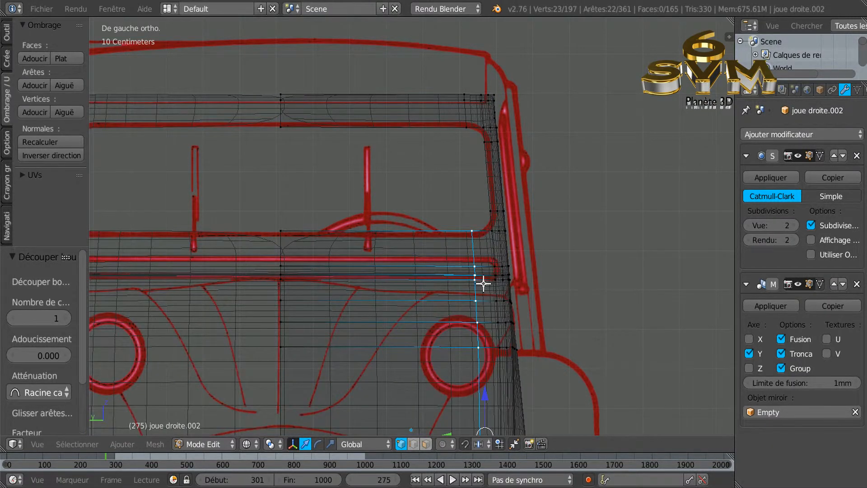
pyautogui.scroll(2, 483, 190)
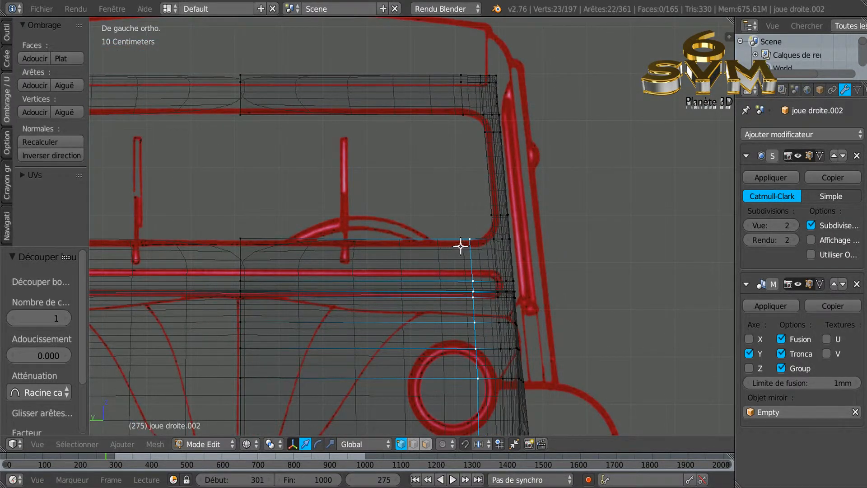
pyautogui.scroll(3, 485, 256)
pyautogui.scroll(2, 485, 256)
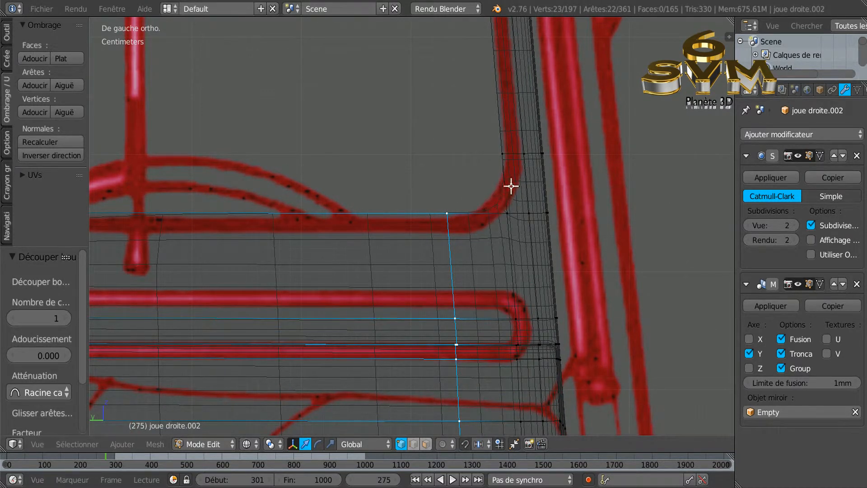
pyautogui.scroll(3, 499, 201)
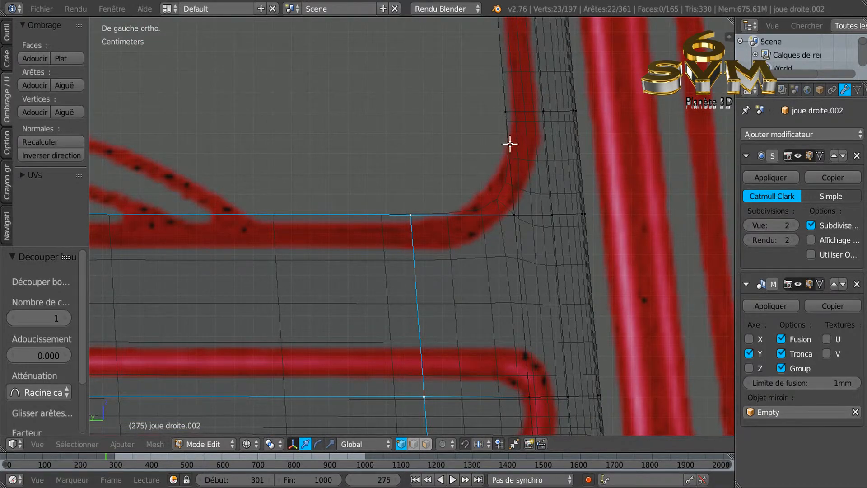
# Slide the opening's lower outer corner vertex up by a factor of about 0.17, and inward by about 0.08
pyautogui.scroll(-2, 499, 189)
pyautogui.rightClick(508, 204)
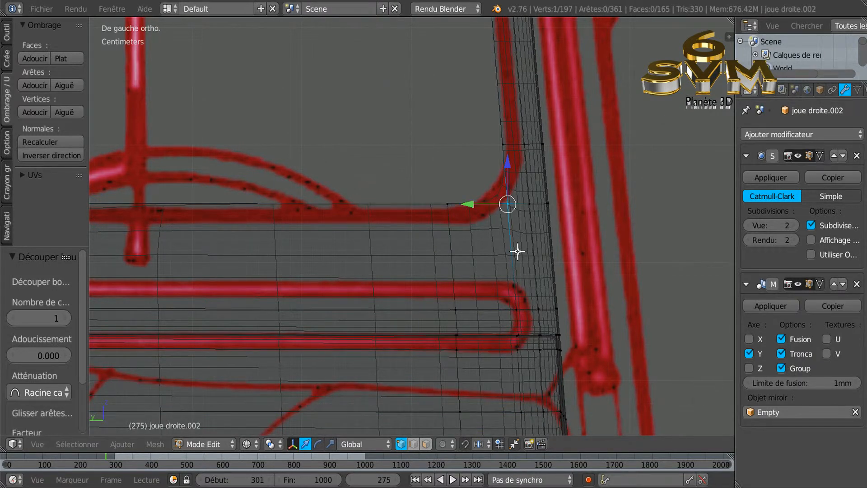
pyautogui.hotkey('shift', 'v')
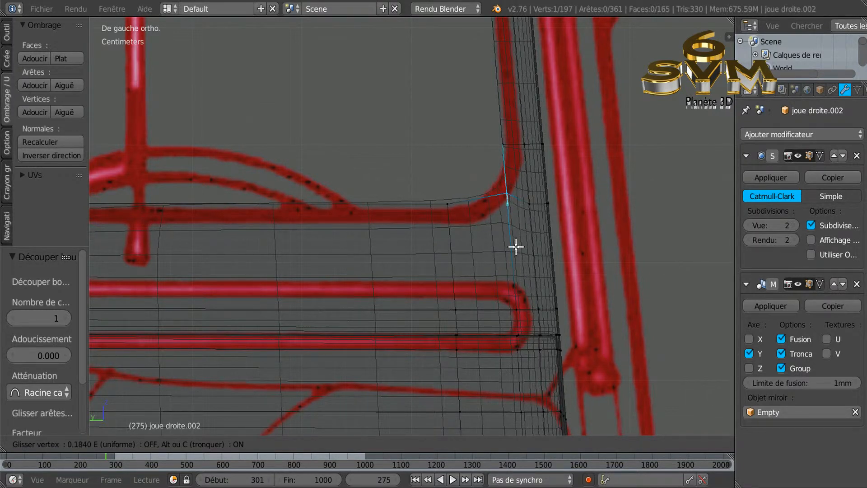
pyautogui.click(516, 247)
pyautogui.hotkey('shift', 'v')
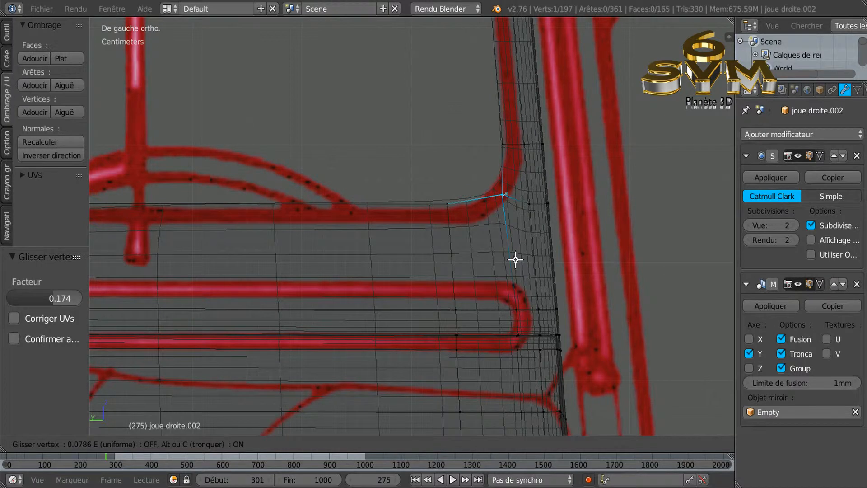
pyautogui.click(515, 259)
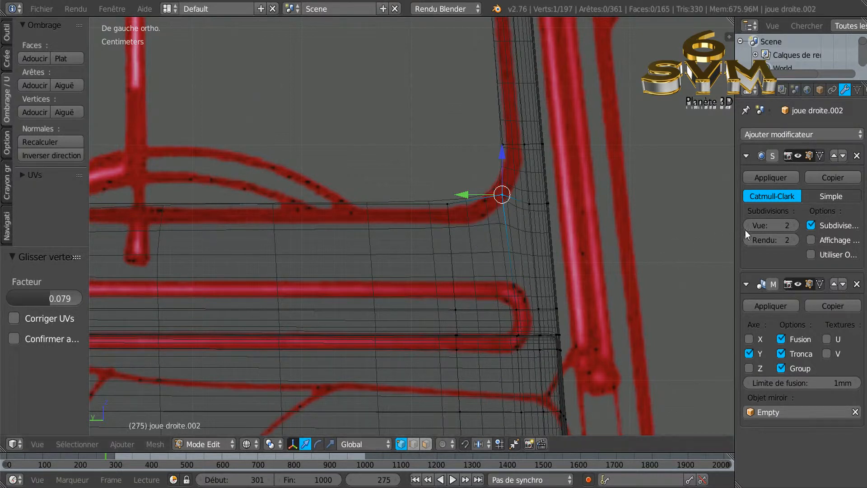
# Check the lower corner's rounding in solid shading at a reduced view subdivision level, and restore the level to 2
pyautogui.press('z')
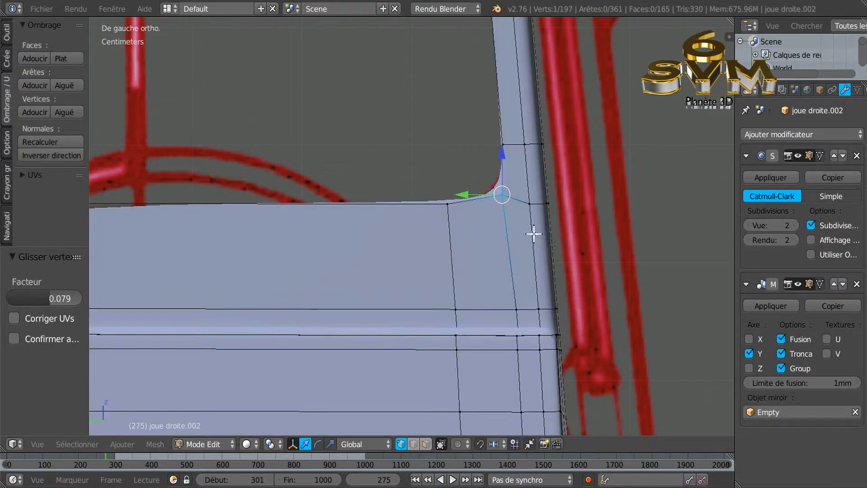
pyautogui.doubleClick(744, 225)
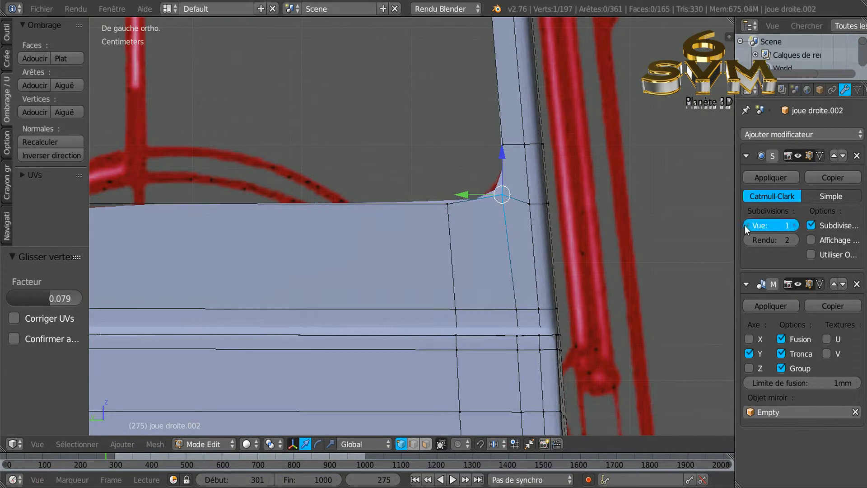
pyautogui.doubleClick(793, 226)
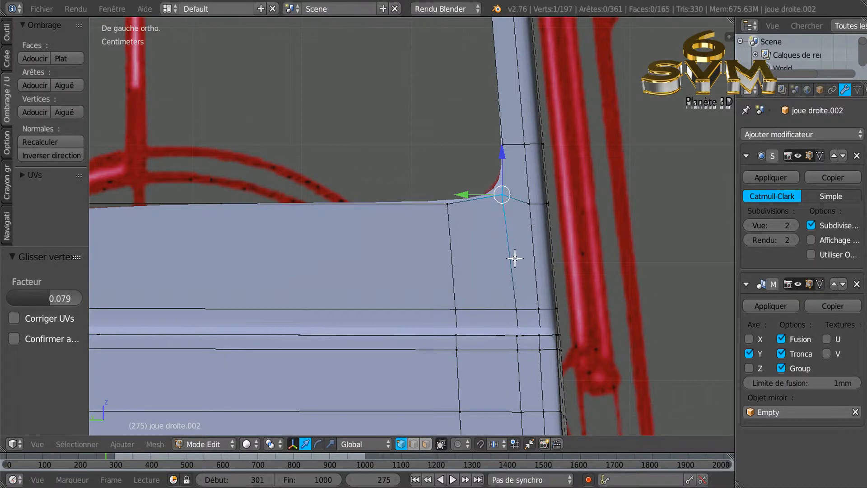
# Slide the lower corner vertex down level with the opening's bottom edge, and inward along that edge by a factor of about 0.18
pyautogui.hotkey('shift', 'v')
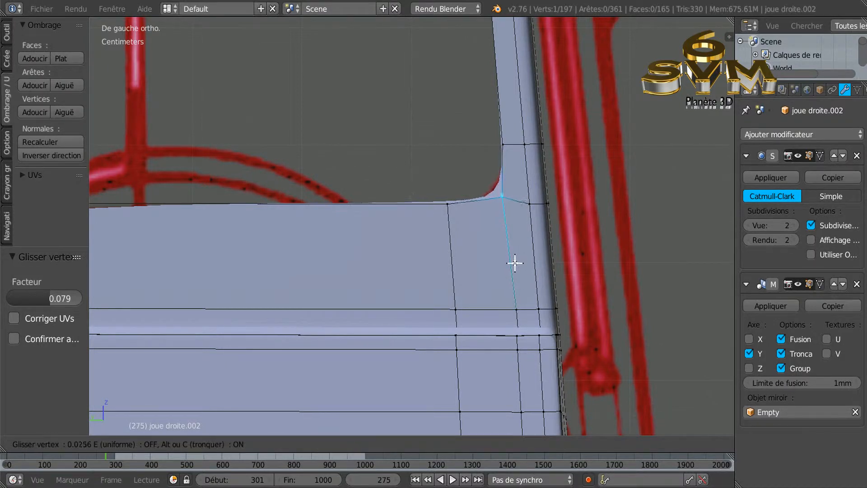
pyautogui.click(516, 265)
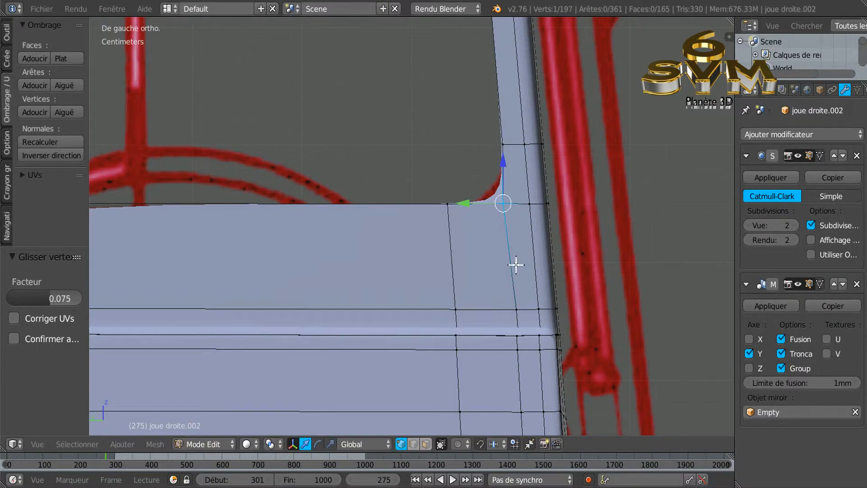
pyautogui.hotkey('shift', 'v')
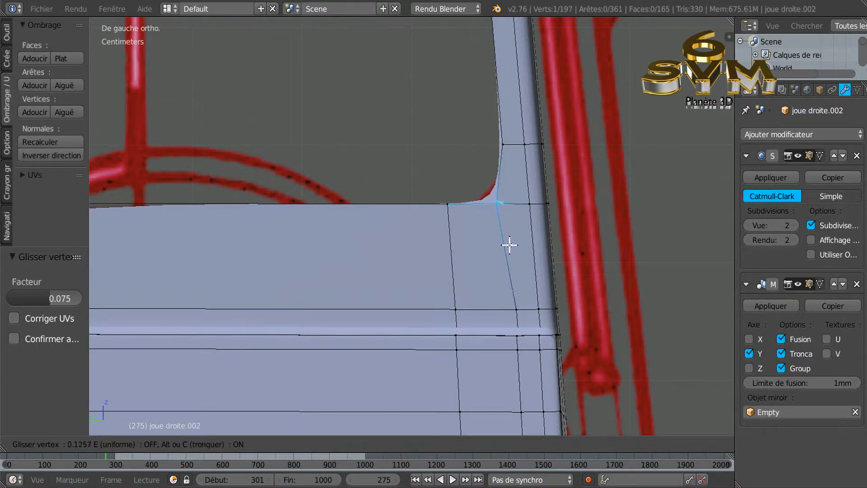
pyautogui.click(507, 246)
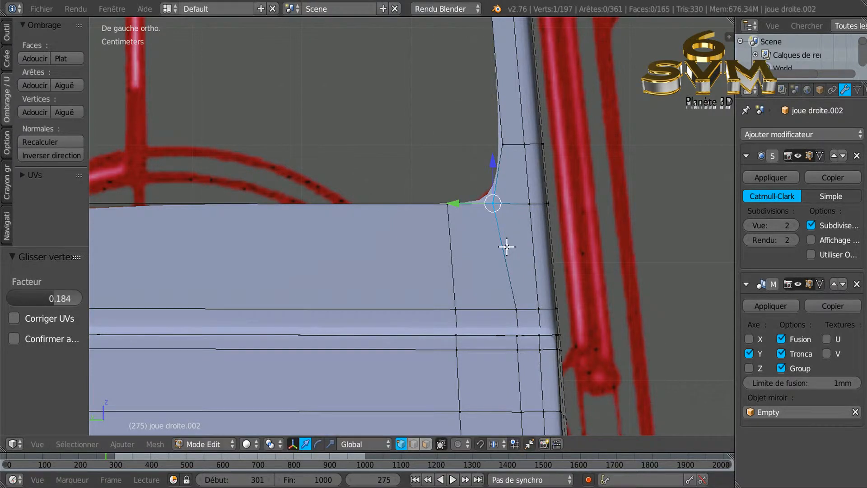
# Add a loop cut across the pillar just above the lower corner and slide its inner vertex outward by about 0.17
pyautogui.hotkey('ctrl', 'r')
pyautogui.click(505, 171)
pyautogui.rightClick(502, 176)
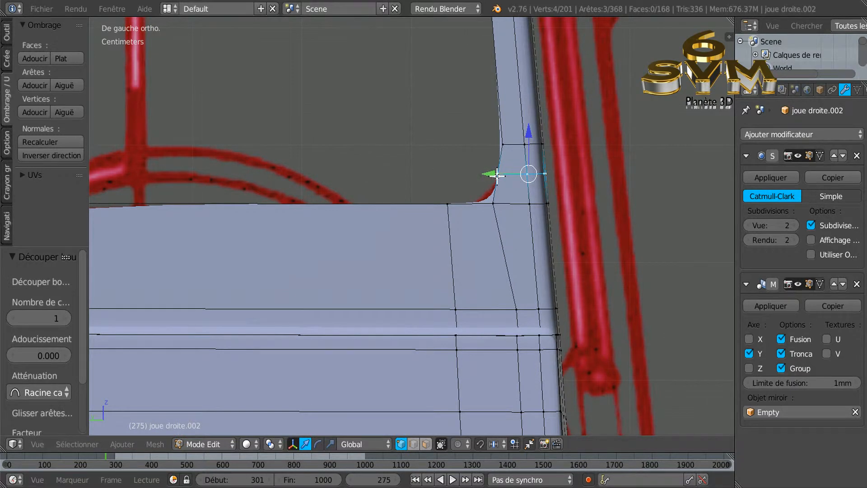
pyautogui.rightClick(497, 175)
pyautogui.hotkey('shift', 'v')
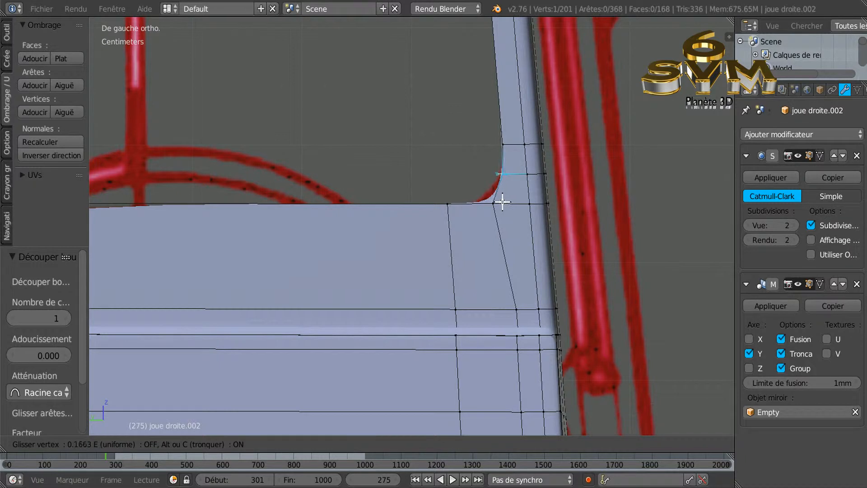
pyautogui.click(503, 202)
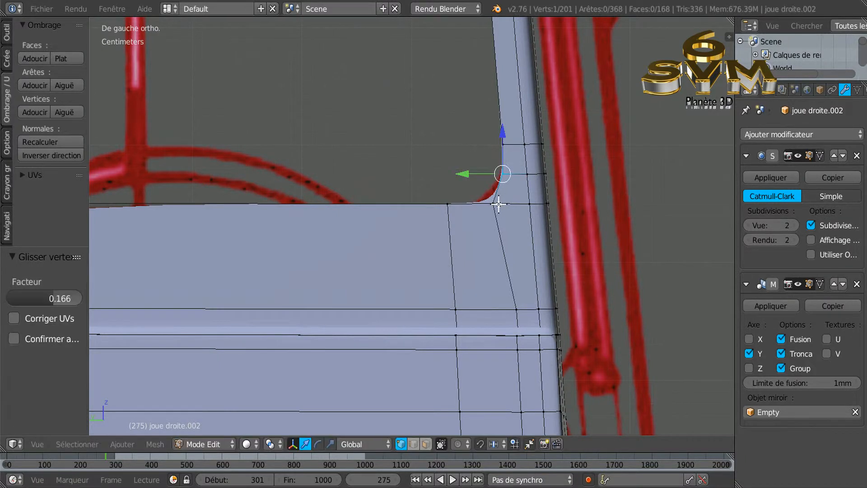
# Refine the lower corner's curve by sliding its corner vertex up by about 0.19 and inward by about 0.17
pyautogui.hotkey('shift', 'v')
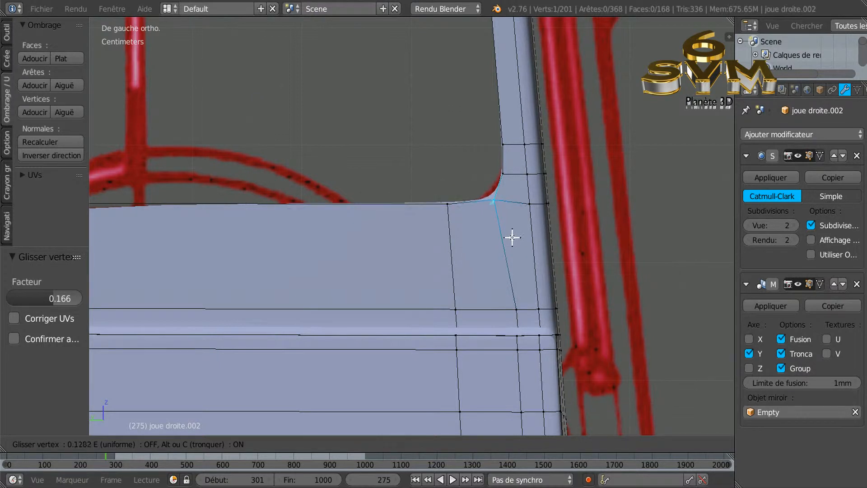
pyautogui.click(512, 235)
pyautogui.hotkey('shift', 'v')
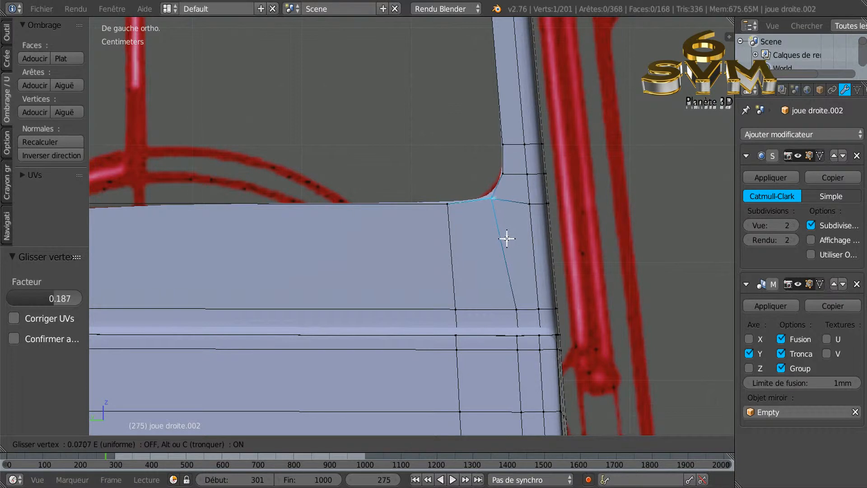
pyautogui.click(504, 239)
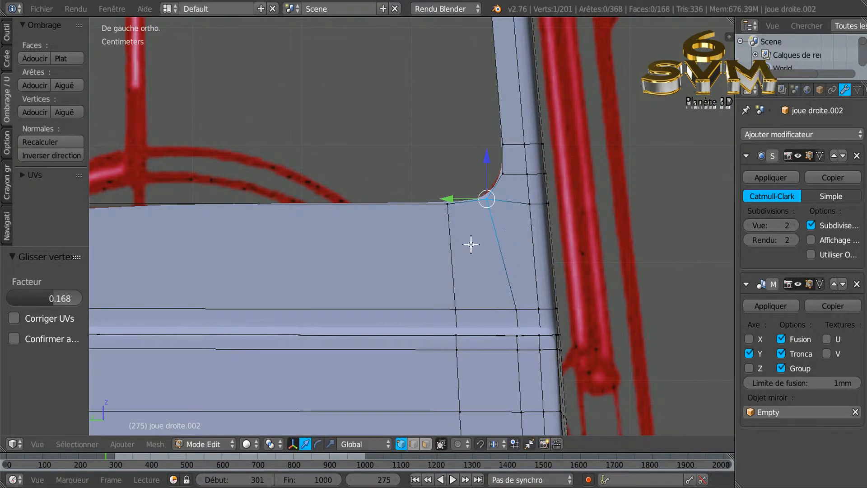
# Round the opening's upper outer corner by sliding its vertex down by about 0.20 and inward by about 0.33
pyautogui.scroll(-2, 499, 248)
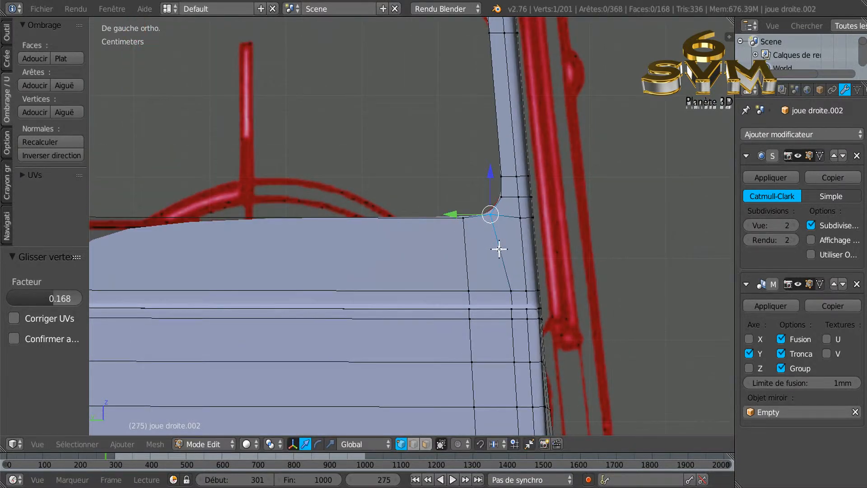
pyautogui.scroll(-1, 499, 249)
pyautogui.keyDown('shift'); pyautogui.moveTo(509, 218); pyautogui.dragTo(508, 362, button='middle'); pyautogui.keyUp('shift')
pyautogui.scroll(3, 504, 249)
pyautogui.keyDown('shift'); pyautogui.moveTo(497, 209); pyautogui.dragTo(500, 278, button='middle'); pyautogui.keyUp('shift')
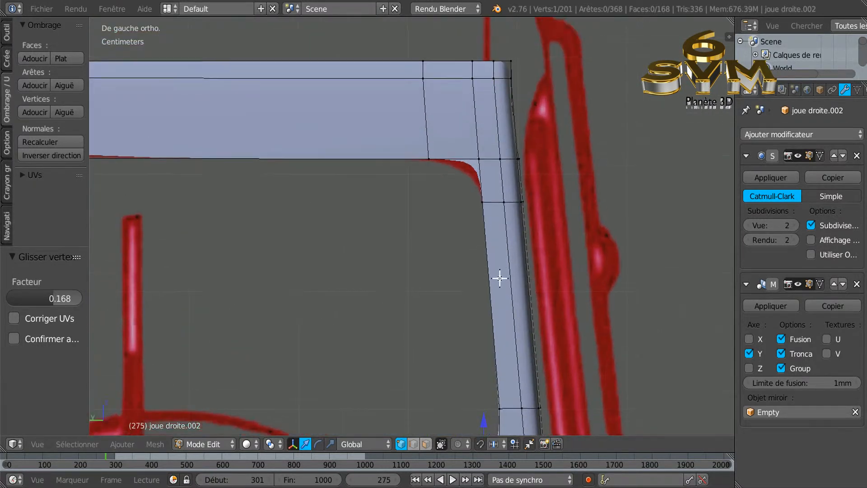
pyautogui.rightClick(483, 225)
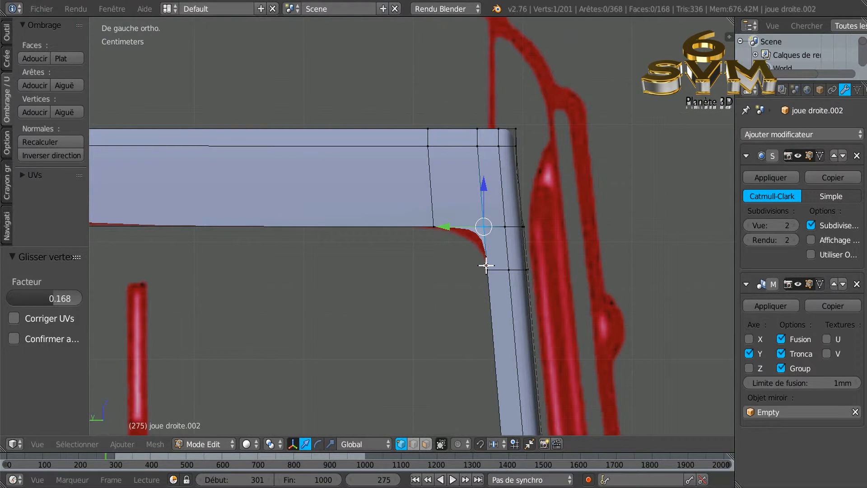
pyautogui.hotkey('shift', 'v')
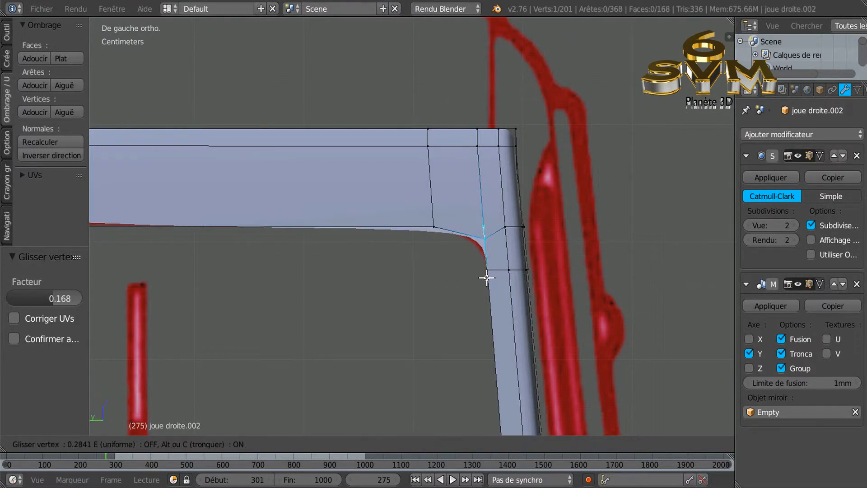
pyautogui.click(488, 273)
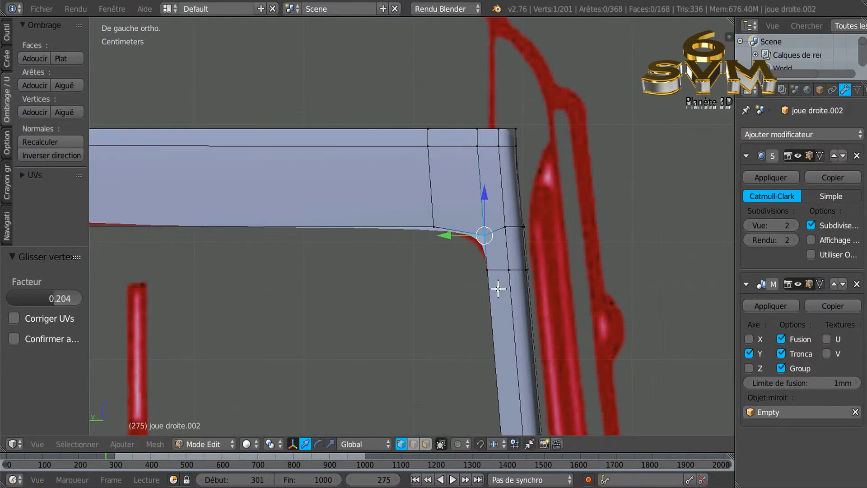
pyautogui.hotkey('shift', 'v')
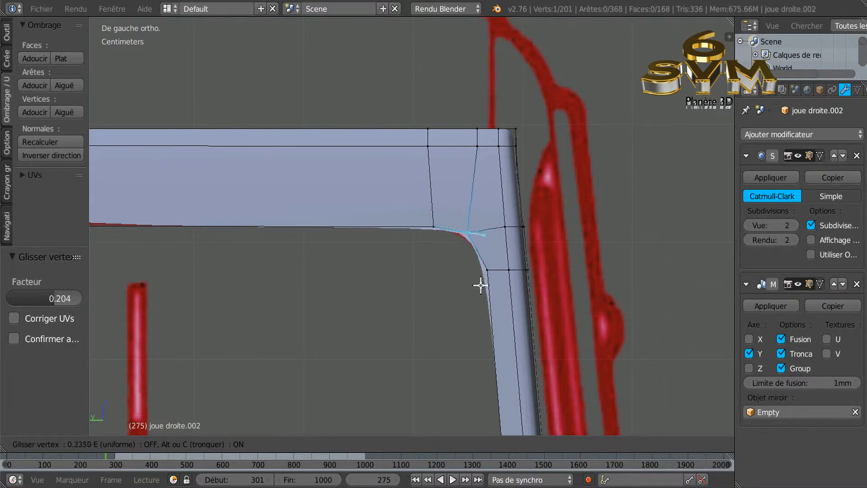
pyautogui.click(482, 285)
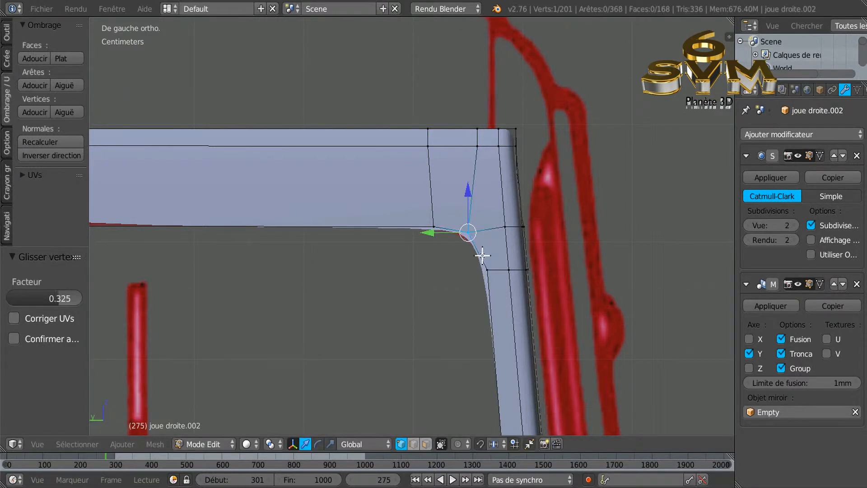
# Add a loop cut across the pillar just below the upper corner vertex and slide its inner vertex outward by about 0.26
pyautogui.hotkey('ctrl', 'r')
pyautogui.click(482, 255)
pyautogui.click(482, 256)
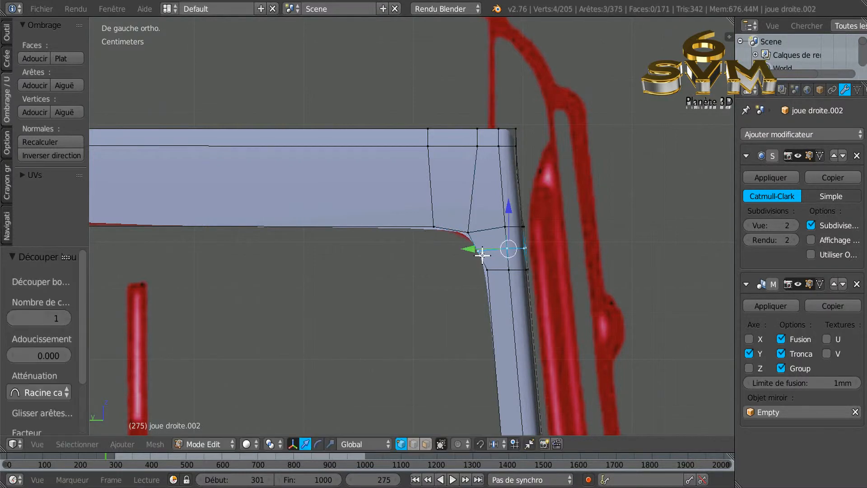
pyautogui.rightClick(482, 254)
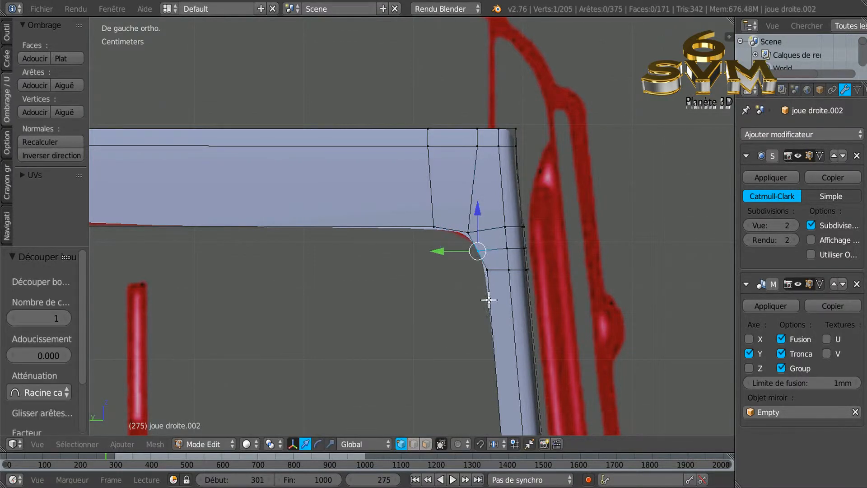
pyautogui.hotkey('shift', 'v')
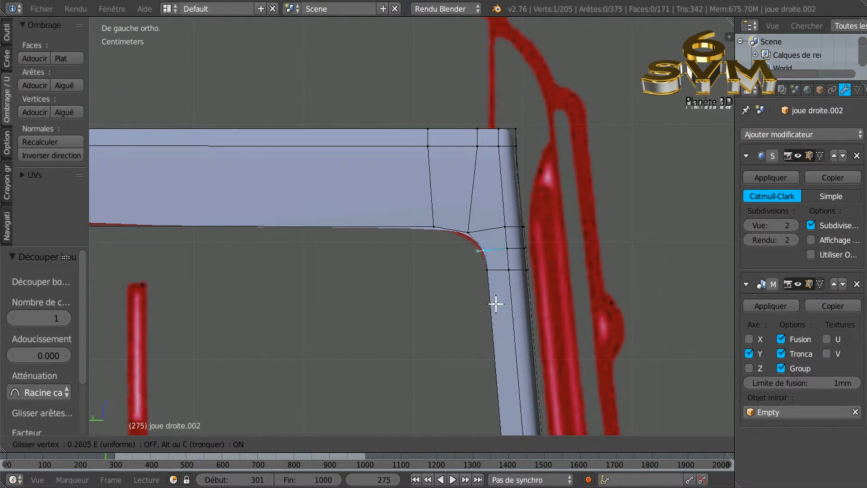
pyautogui.click(496, 304)
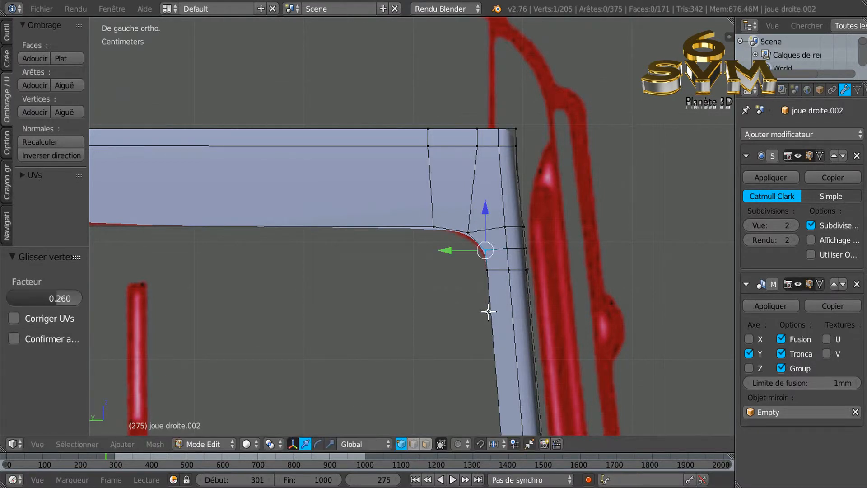
# Slide the short top-edge segment above the upper corner inward by a factor of about -0.22, aligning it vertically with the corner vertex
pyautogui.scroll(-3, 487, 307)
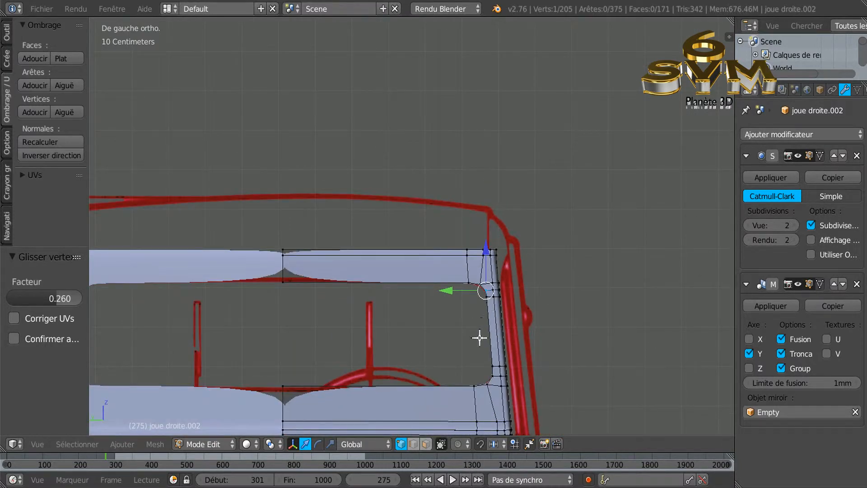
pyautogui.scroll(3, 468, 342)
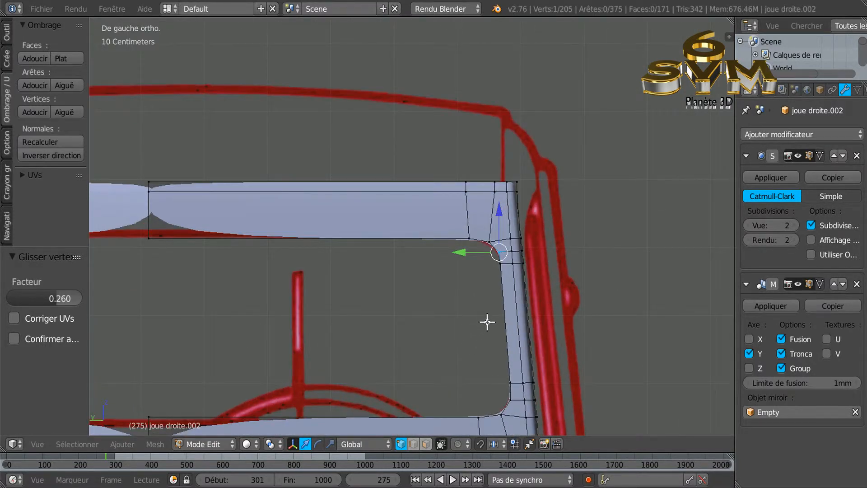
pyautogui.scroll(2, 488, 321)
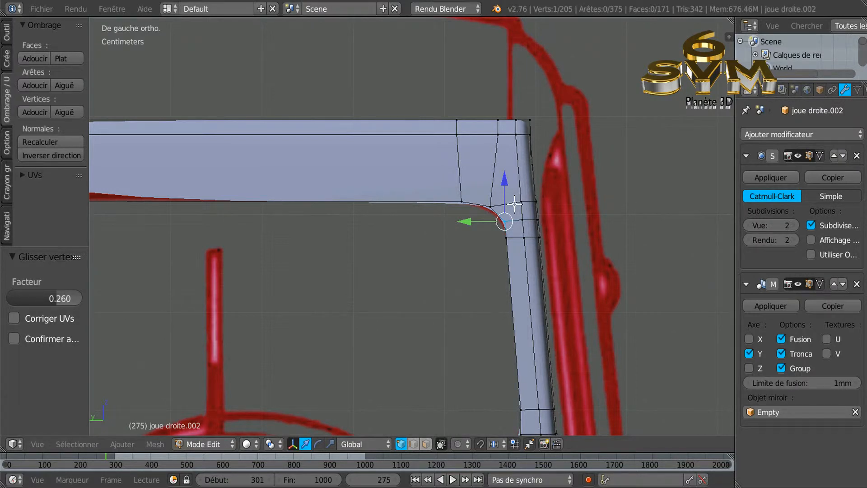
pyautogui.keyDown('alt'); pyautogui.rightClick(495, 156); pyautogui.keyUp('alt')
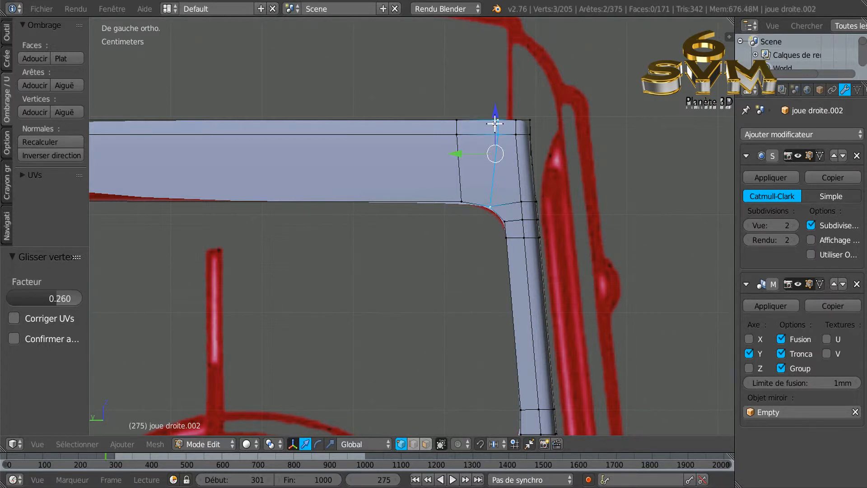
pyautogui.keyDown('shift'); pyautogui.rightClick(487, 209); pyautogui.keyUp('shift')
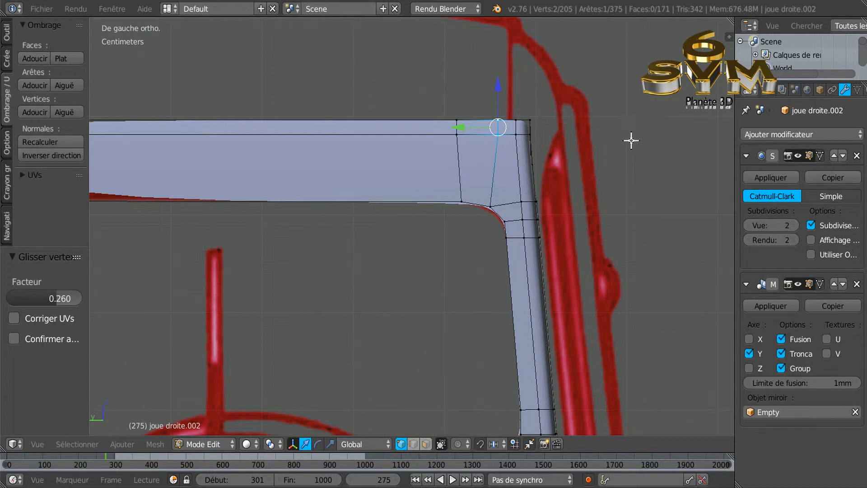
pyautogui.press('g')
pyautogui.press('g')
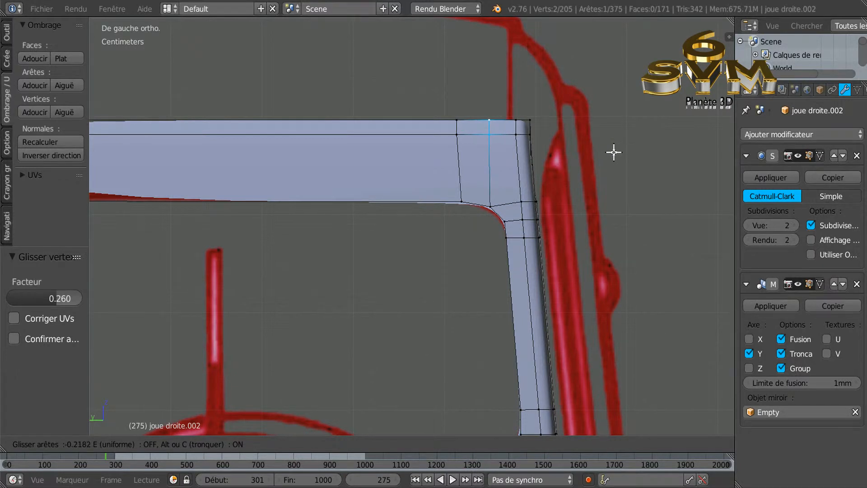
pyautogui.click(614, 152)
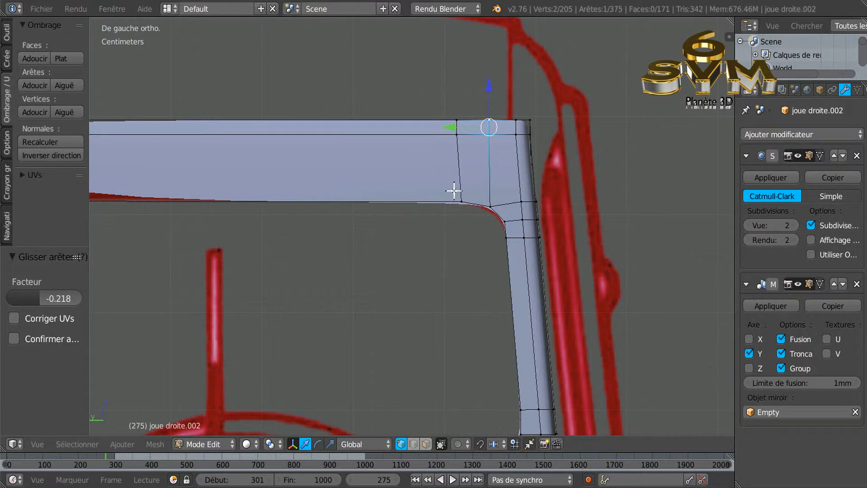
# Slide the upper end of the second vertical edge from the upper corner outward by a factor of about 0.129, aligning it with its opening vertex
pyautogui.keyDown('alt'); pyautogui.rightClick(456, 176); pyautogui.keyUp('alt')
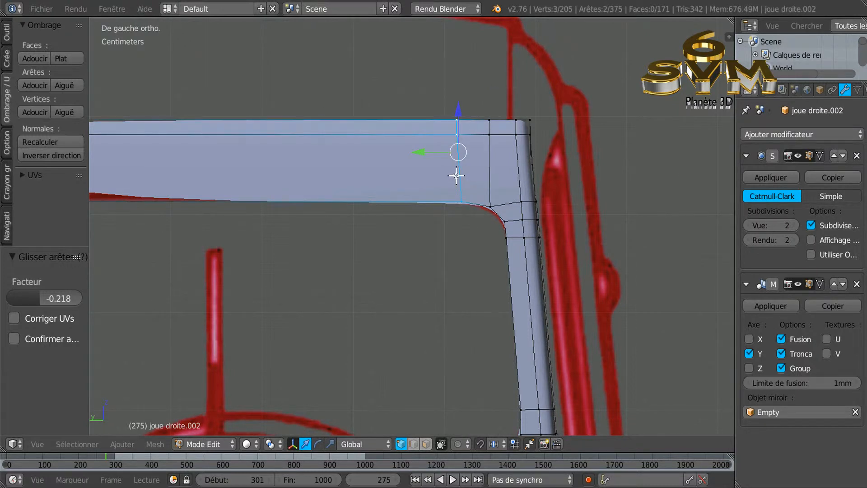
pyautogui.keyDown('shift'); pyautogui.rightClick(461, 202); pyautogui.keyUp('shift')
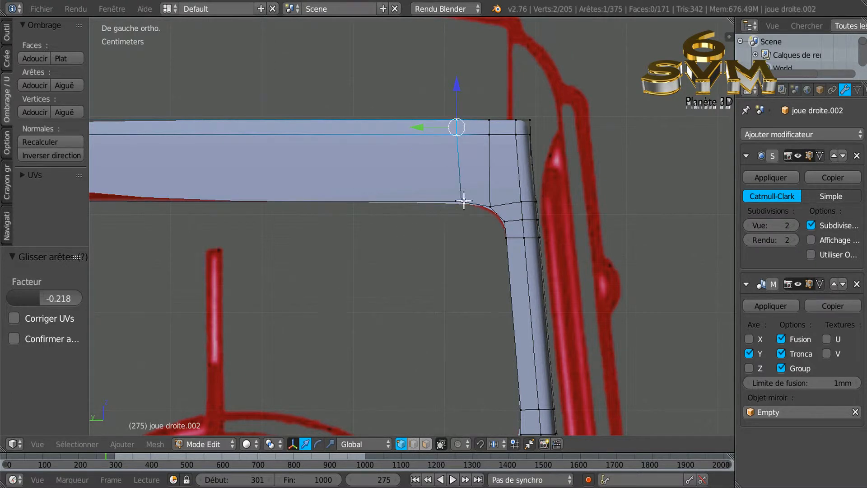
pyautogui.press('g')
pyautogui.press('g')
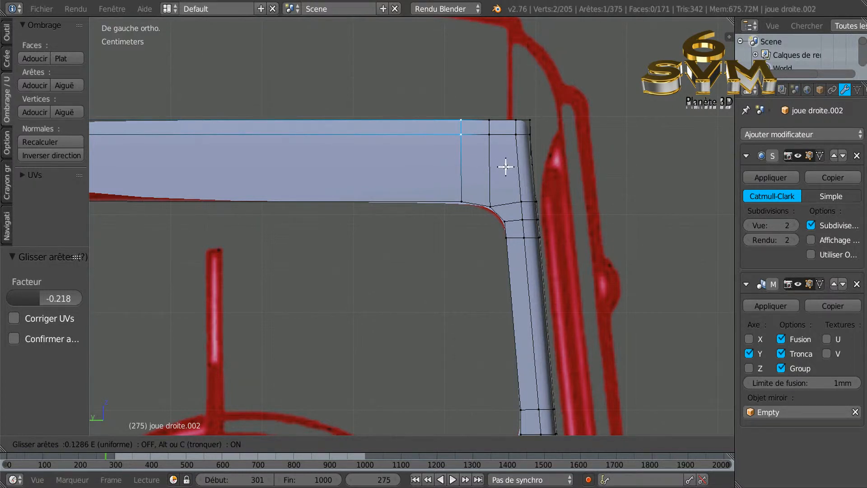
pyautogui.click(506, 166)
# Slide the edges crossing the pillar at the upper corner down by a factor of about 0.271, leveling them with the fixed corner vertex
pyautogui.keyDown('alt'); pyautogui.rightClick(517, 203); pyautogui.keyUp('alt')
pyautogui.press('c')
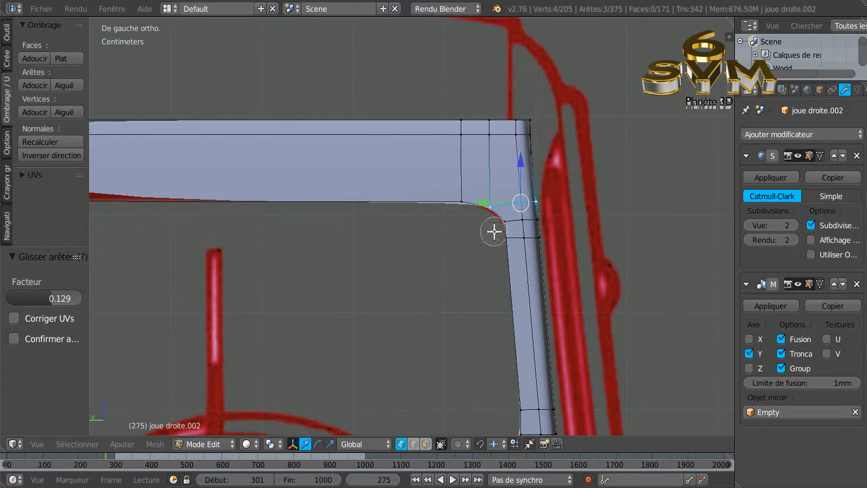
pyautogui.middleClick(489, 210)
pyautogui.rightClick(450, 237)
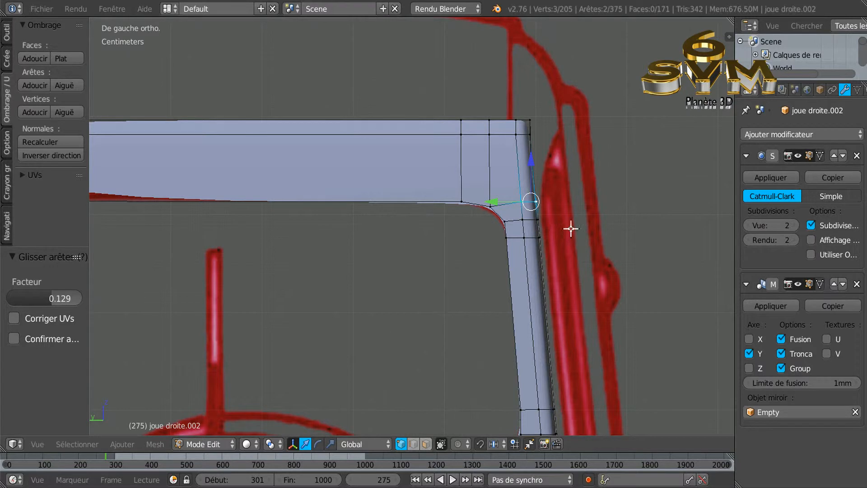
pyautogui.press('g')
pyautogui.press('g')
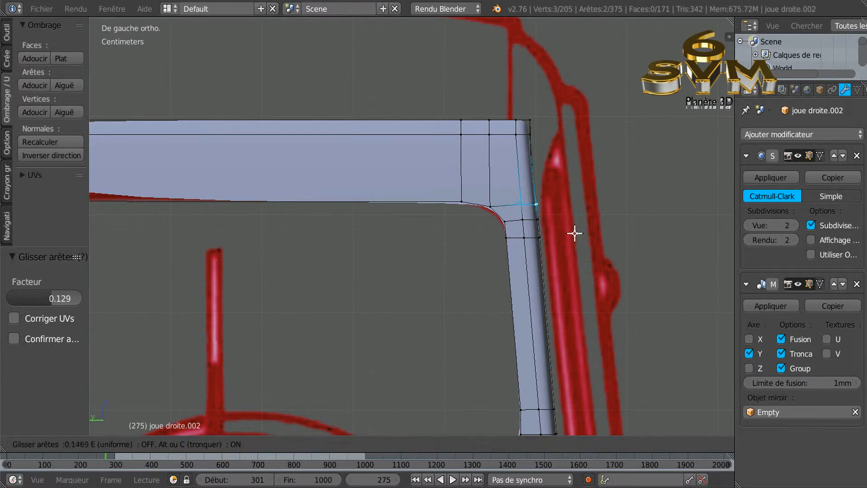
pyautogui.click(574, 235)
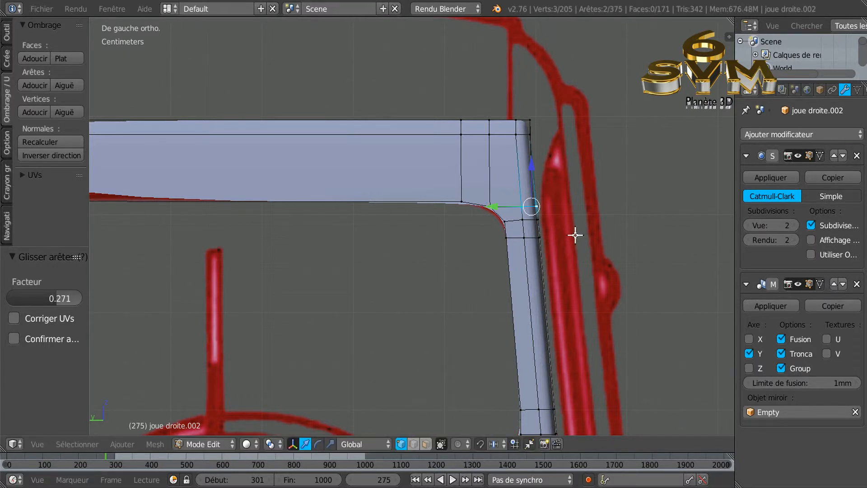
# Slide the pillar edges just below the upper corner down by factors of about 0.022 and 0.076, leaving their inner vertex in place
pyautogui.keyDown('shift'); pyautogui.rightClick(518, 222); pyautogui.keyUp('shift')
pyautogui.press('c')
pyautogui.click(495, 231)
pyautogui.middleClick(496, 234)
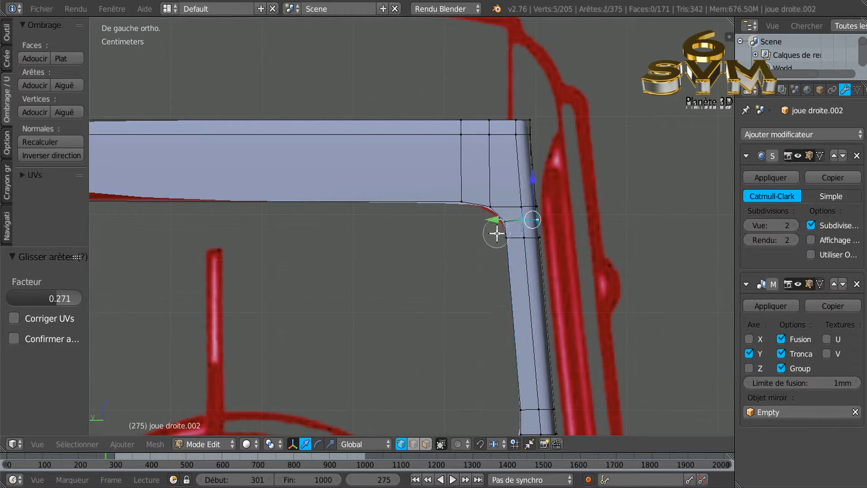
pyautogui.rightClick(432, 248)
pyautogui.press('g')
pyautogui.press('g')
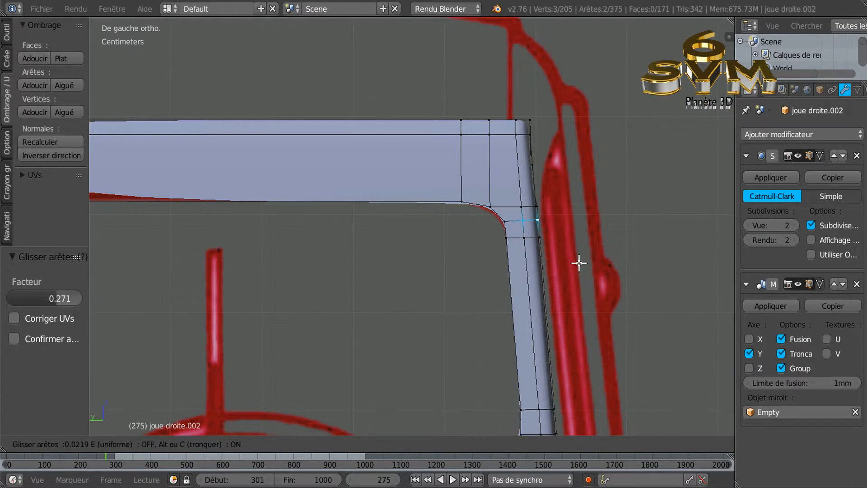
pyautogui.click(579, 262)
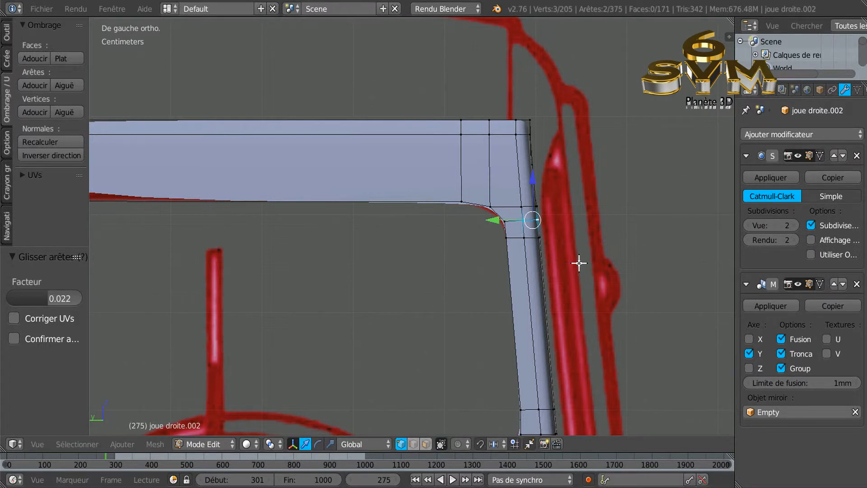
pyautogui.press('g')
pyautogui.press('g')
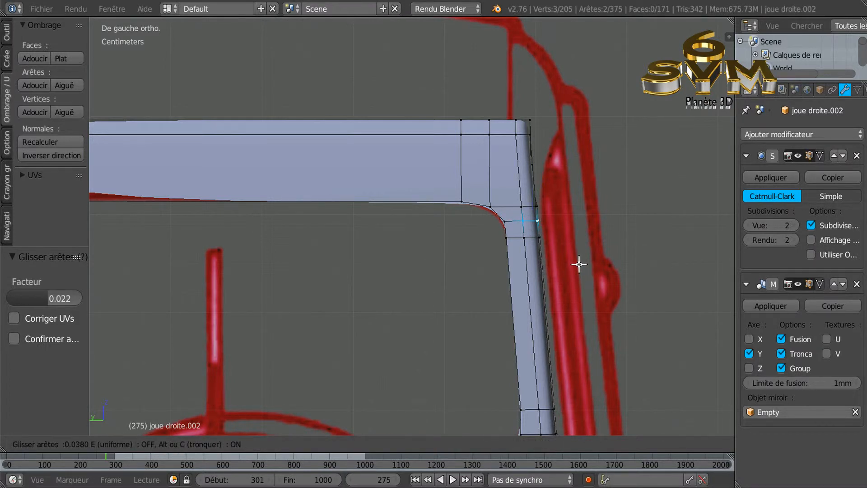
pyautogui.click(579, 264)
# Slide the vertical edge loop beneath the opening's lower corner inward by a factor of about 0.321, leaving out the corner vertex
pyautogui.scroll(-1, 552, 317)
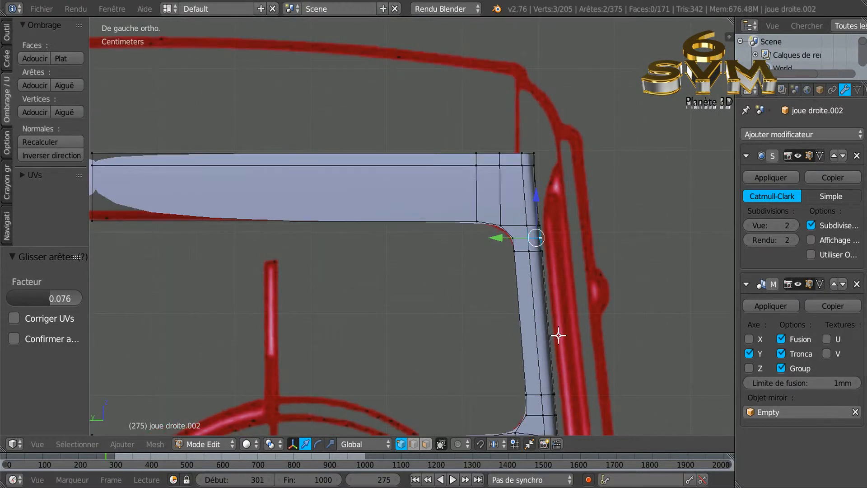
pyautogui.scroll(-1, 558, 336)
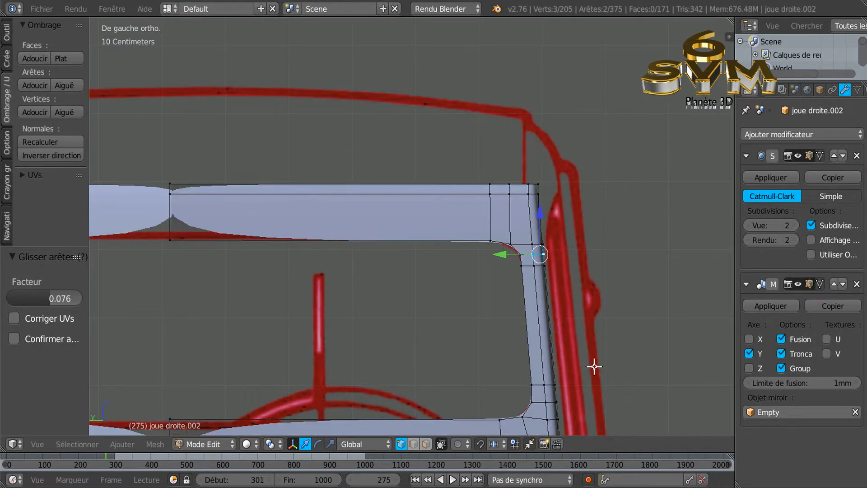
pyautogui.keyDown('shift'); pyautogui.moveTo(594, 378); pyautogui.dragTo(573, 215, button='middle'); pyautogui.keyUp('shift')
pyautogui.scroll(1, 515, 282)
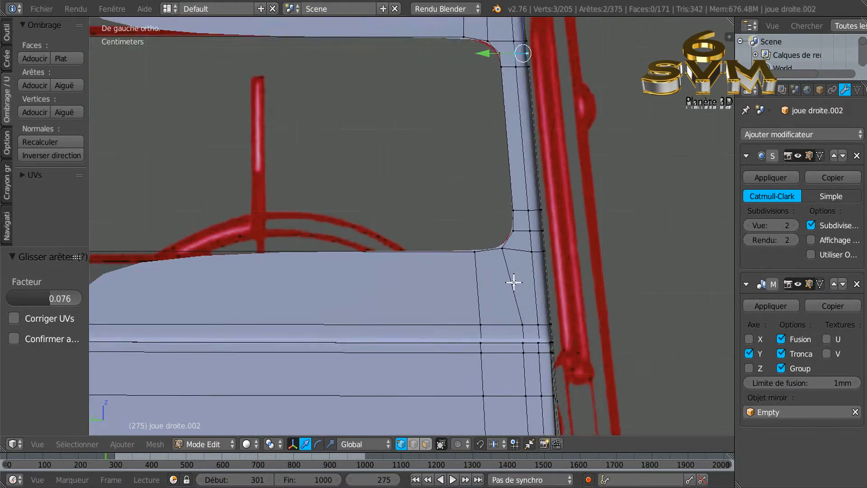
pyautogui.scroll(1, 507, 313)
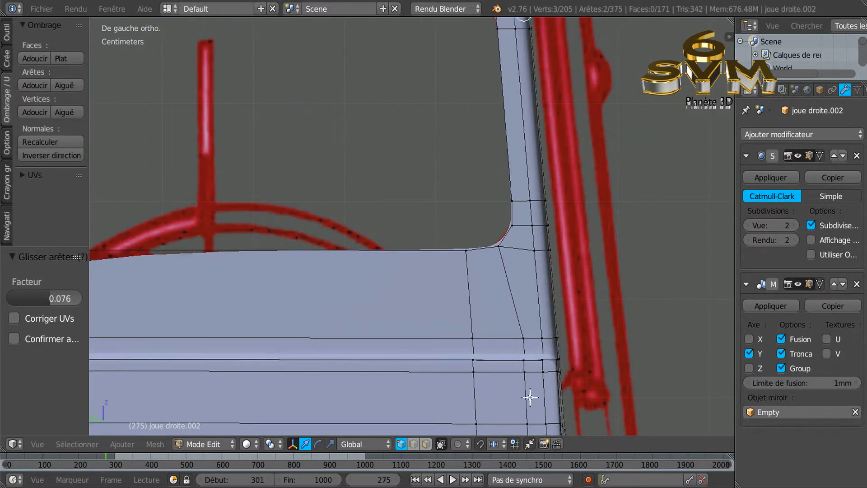
pyautogui.scroll(-1, 533, 397)
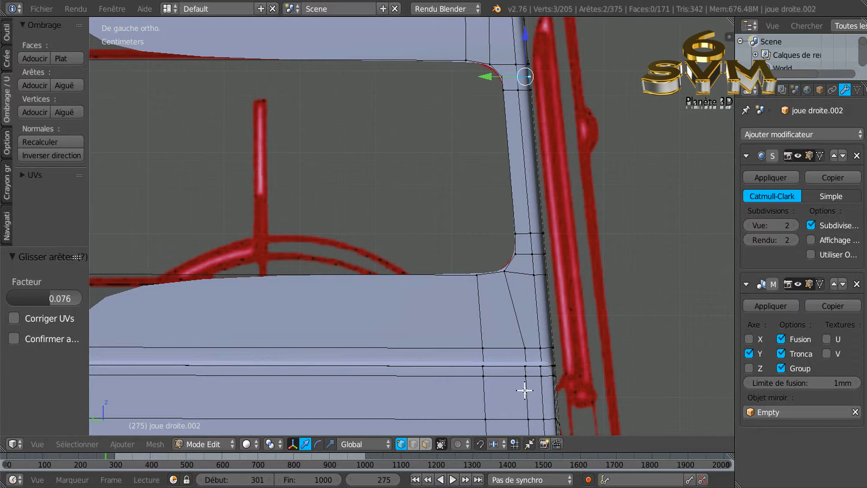
pyautogui.keyDown('alt'); pyautogui.rightClick(524, 389); pyautogui.keyUp('alt')
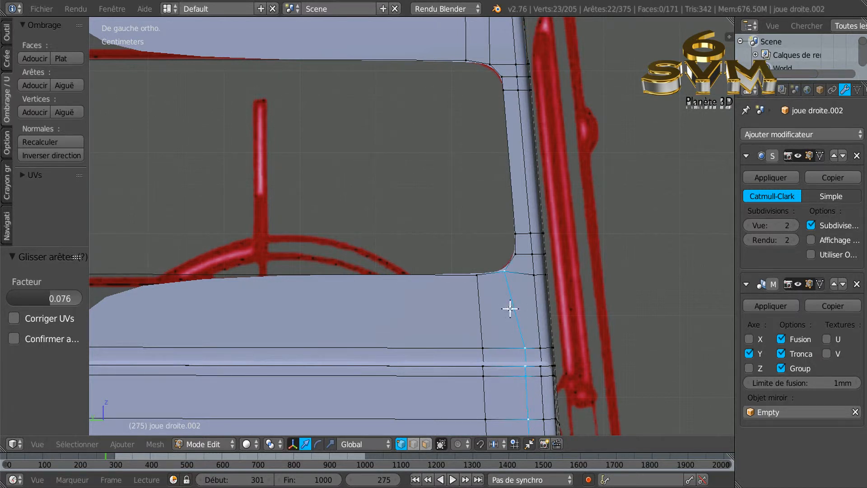
pyautogui.middleClick(504, 273)
pyautogui.rightClick(487, 296)
pyautogui.press('g')
pyautogui.press('g')
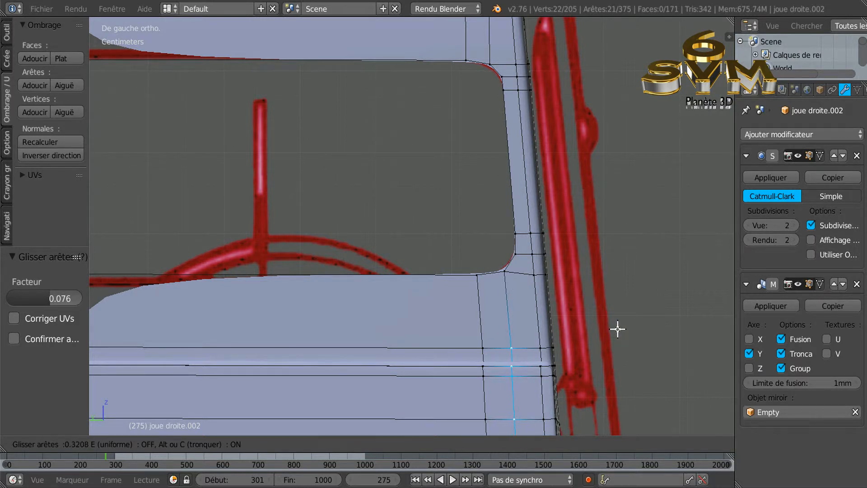
pyautogui.click(618, 329)
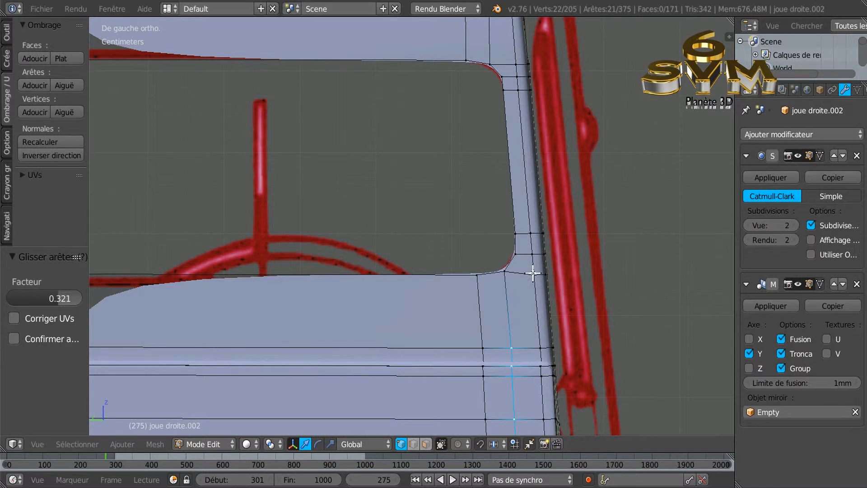
# Slide the edges crossing the pillar at the lower corner up by a factor of about 0.202, leveling them with the fixed corner vertex
pyautogui.keyDown('alt'); pyautogui.rightClick(526, 274); pyautogui.keyUp('alt')
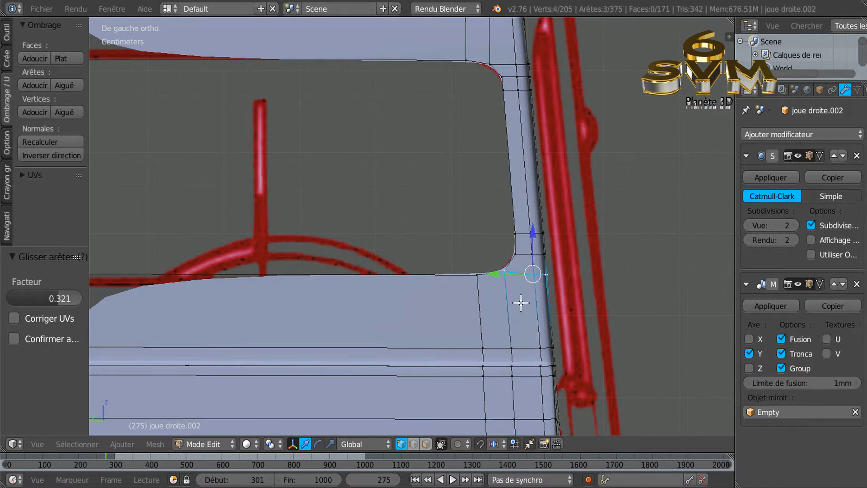
pyautogui.keyDown('shift'); pyautogui.rightClick(501, 272); pyautogui.keyUp('shift')
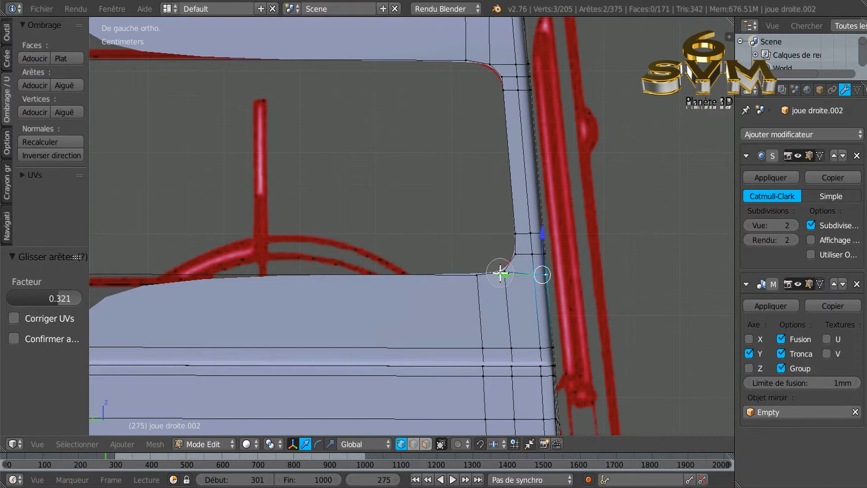
pyautogui.click(520, 326)
pyautogui.click(555, 335)
pyautogui.click(635, 321)
pyautogui.click(637, 318)
pyautogui.rightClick(637, 319)
pyautogui.press('g')
pyautogui.press('g')
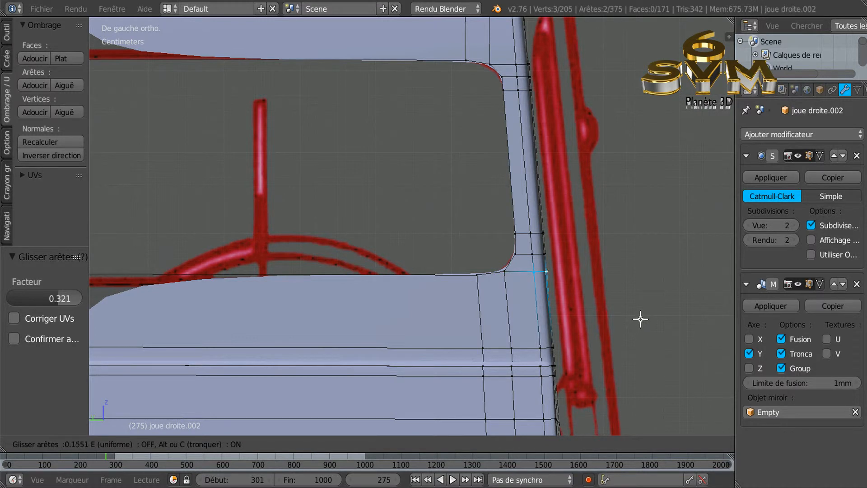
pyautogui.click(640, 318)
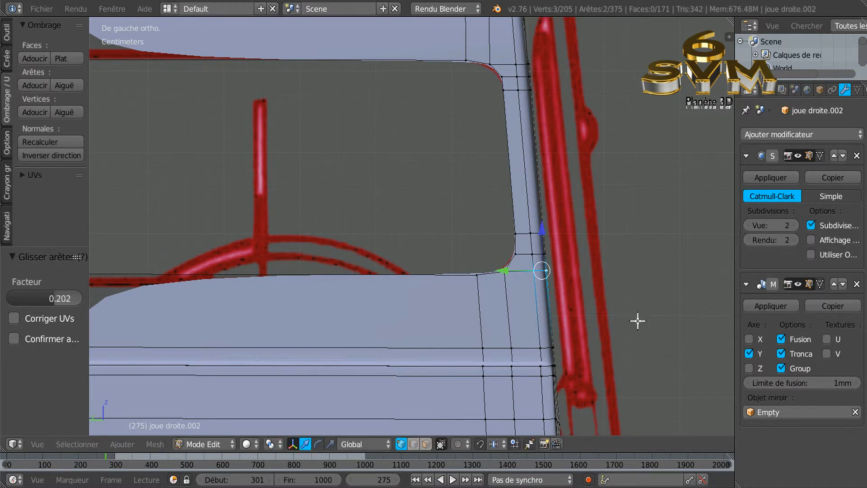
# Select the two upper vertices of the vertical edge above the upper corner, excluding the vertex on the opening
pyautogui.scroll(-3, 506, 306)
pyautogui.scroll(-1, 479, 191)
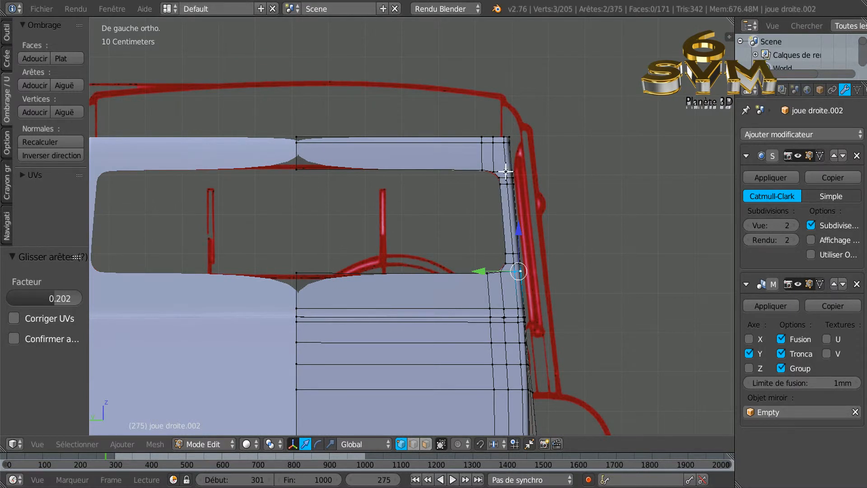
pyautogui.scroll(3, 509, 127)
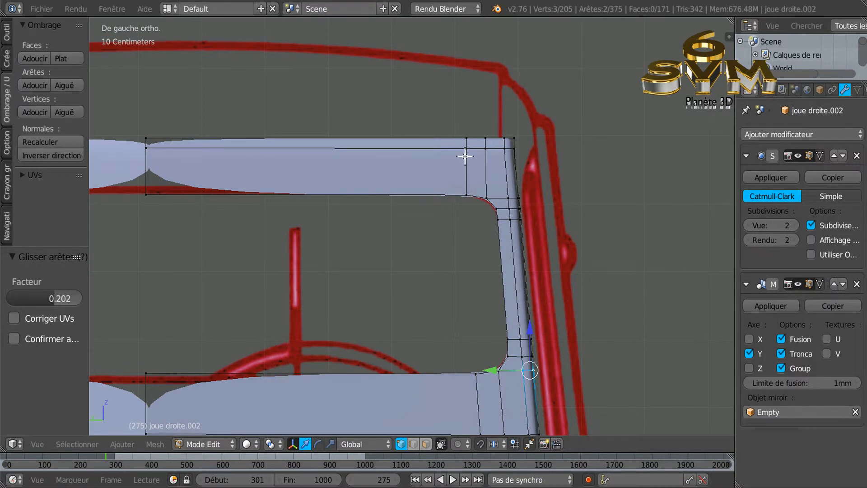
pyautogui.keyDown('alt'); pyautogui.rightClick(483, 155); pyautogui.keyUp('alt')
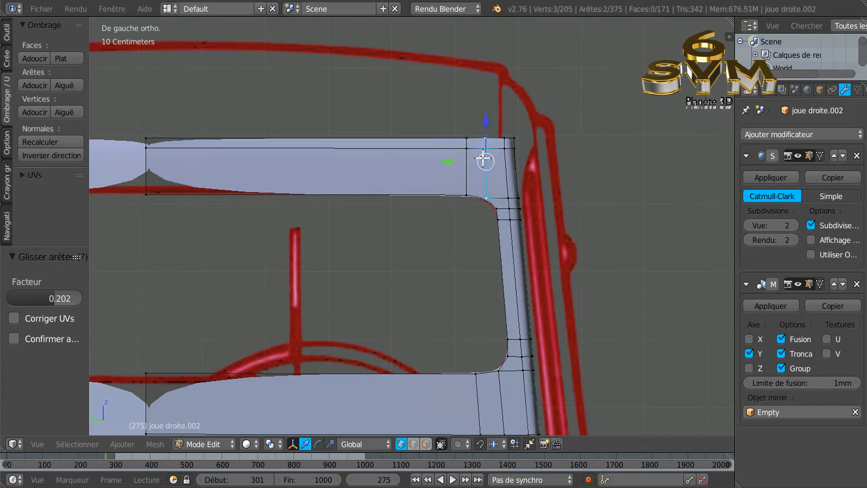
pyautogui.keyDown('shift'); pyautogui.rightClick(485, 198); pyautogui.keyUp('shift')
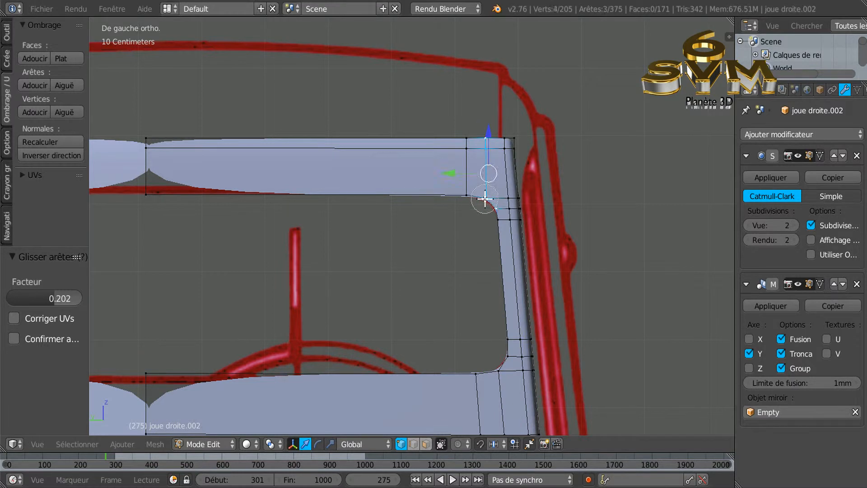
pyautogui.middleClick(486, 199)
pyautogui.rightClick(484, 210)
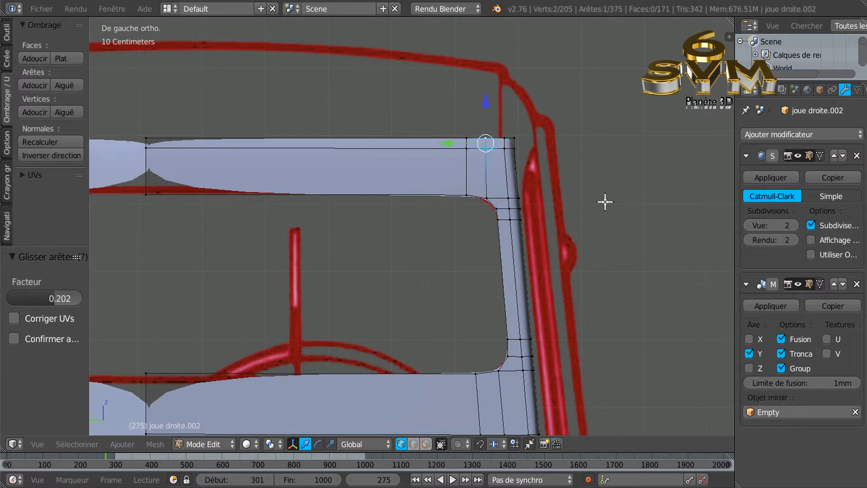
pyautogui.press('r')
pyautogui.press('r')
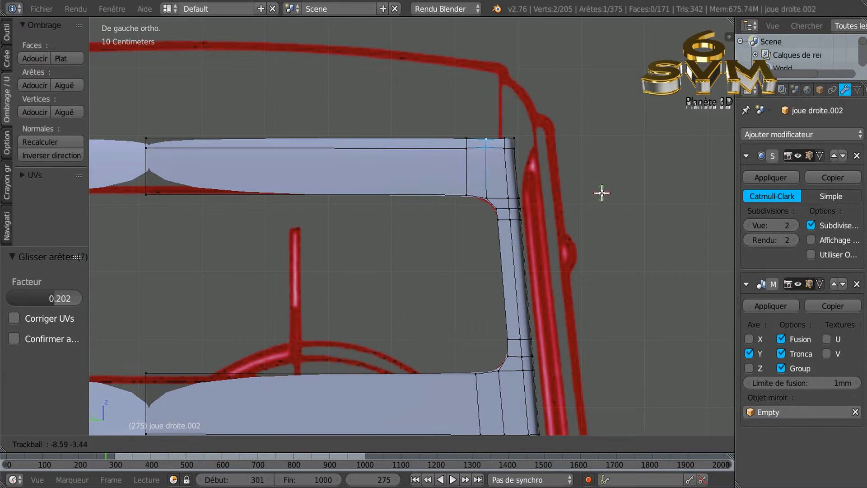
pyautogui.rightClick(599, 190)
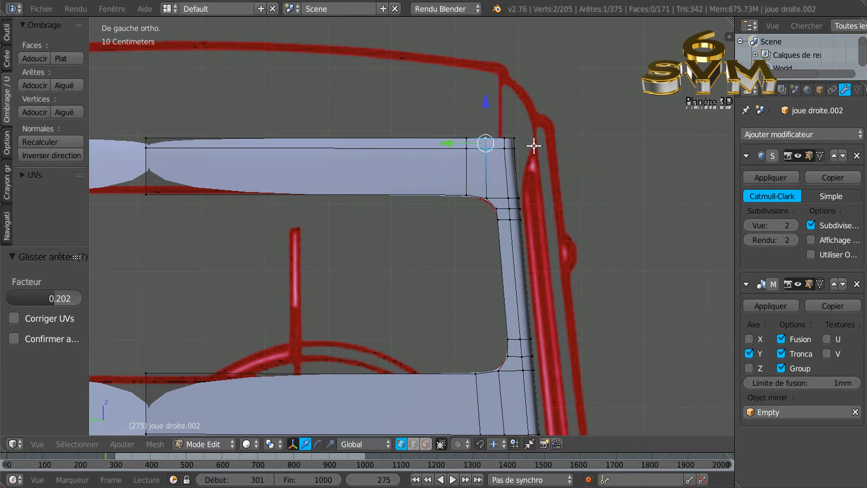
# Slide the selected top-edge segment above the upper corner inward by a factor of about -0.139, tilting the vertical edge
pyautogui.press('g')
pyautogui.press('g')
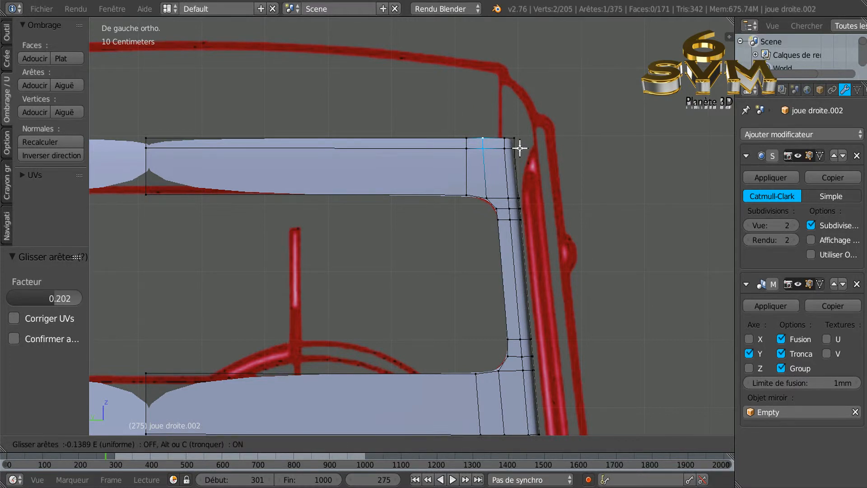
pyautogui.click(520, 148)
# Slide the upper end of the neighbouring vertical edge inward by a factor of about -0.010, leaving its opening vertex in place
pyautogui.keyDown('alt'); pyautogui.rightClick(469, 156); pyautogui.keyUp('alt')
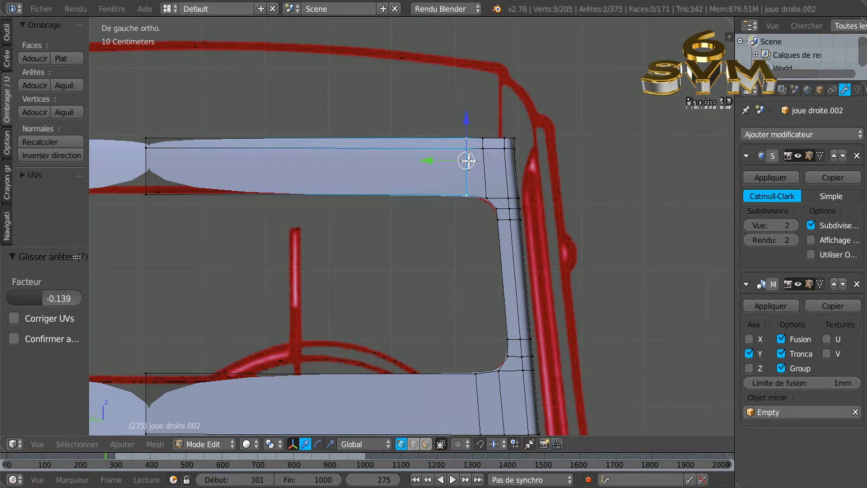
pyautogui.keyDown('shift'); pyautogui.rightClick(463, 199); pyautogui.keyUp('shift')
pyautogui.press('g')
pyautogui.press('g')
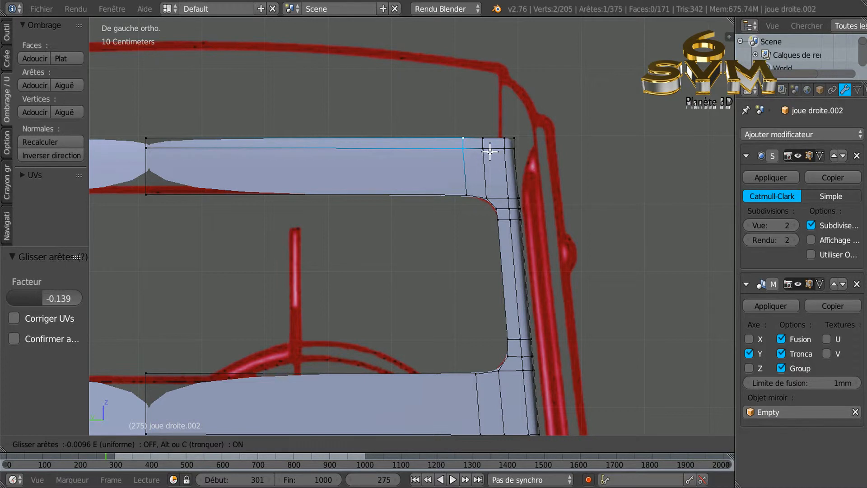
pyautogui.click(490, 151)
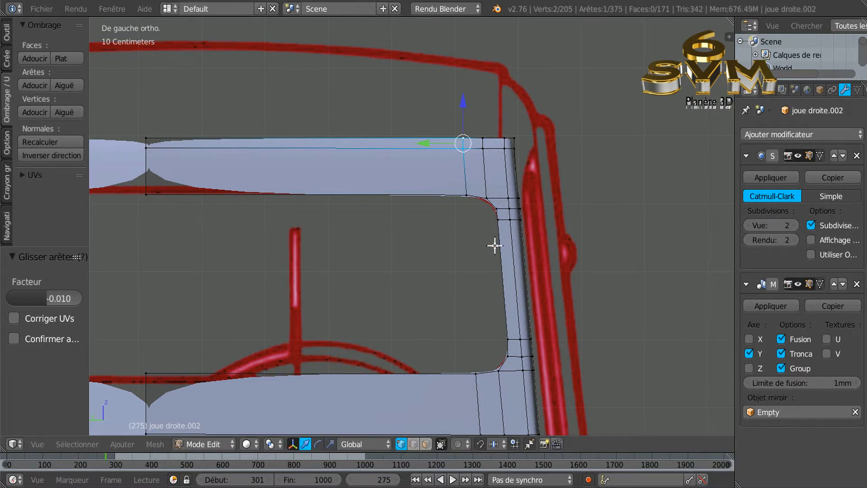
pyautogui.scroll(-4, 494, 251)
pyautogui.scroll(-3, 503, 311)
pyautogui.scroll(3, 503, 286)
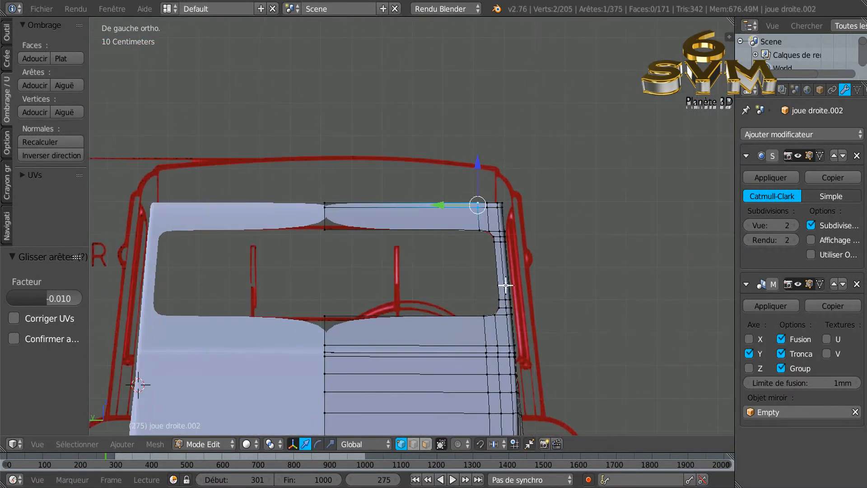
# Inspect the windshield frame and its centre seam against the front blueprint
pyautogui.scroll(-4, 507, 352)
pyautogui.scroll(3, 509, 349)
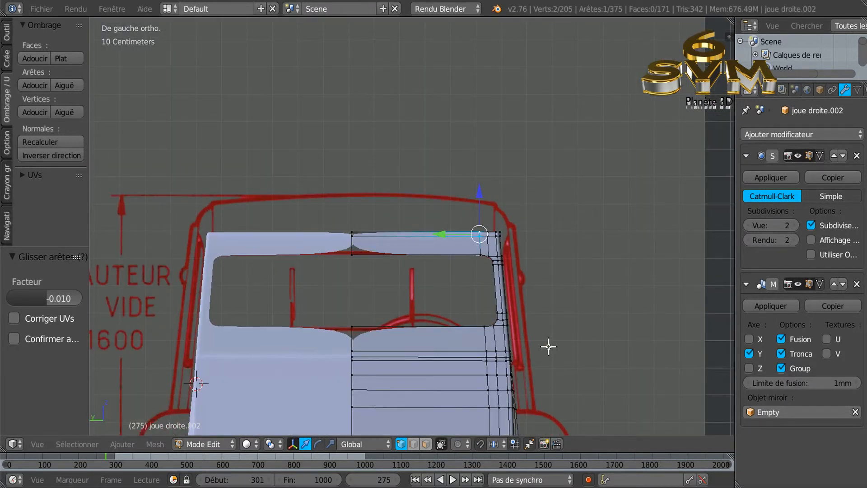
pyautogui.scroll(2, 391, 258)
pyautogui.scroll(-1, 390, 257)
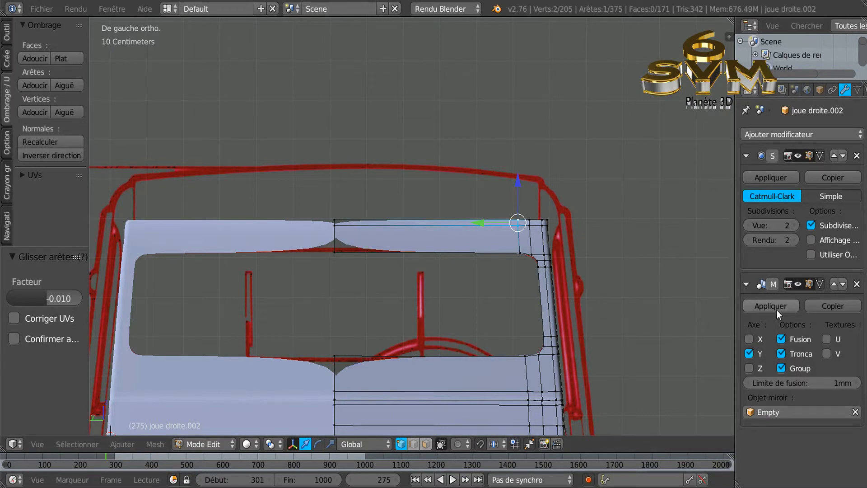
pyautogui.scroll(-2, 650, 350)
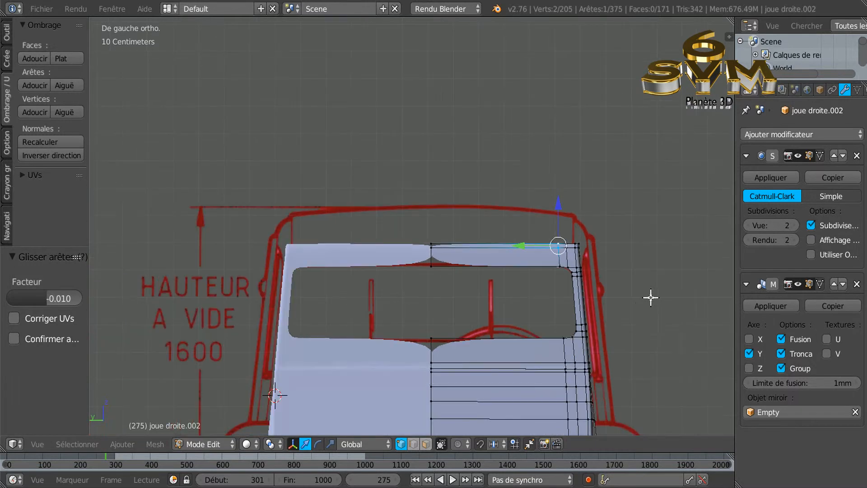
pyautogui.scroll(1, 423, 370)
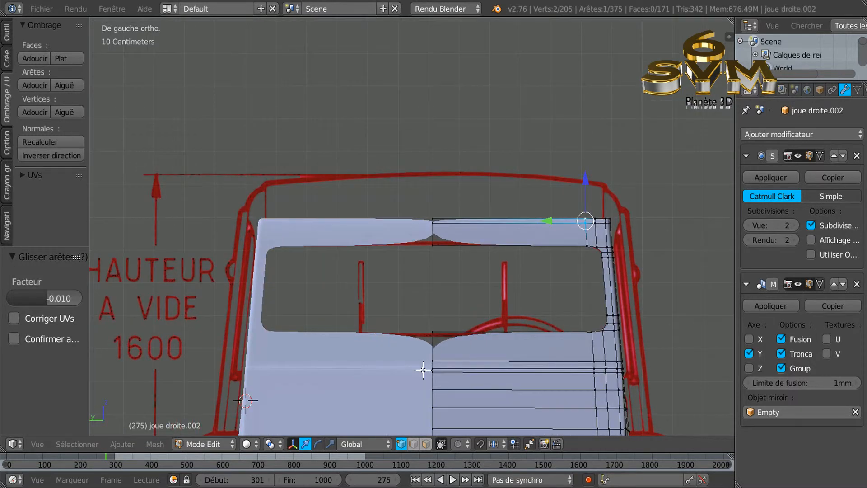
pyautogui.scroll(3, 423, 369)
pyautogui.scroll(-1, 469, 201)
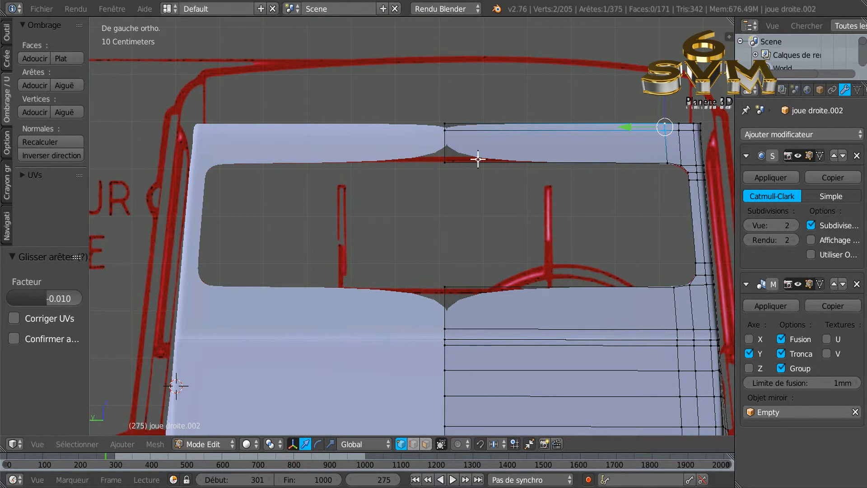
# Select the three centre-seam vertices above the windshield opening and move them -25.207 cm along Y against the mirror plane
pyautogui.press('a')
pyautogui.press('c')
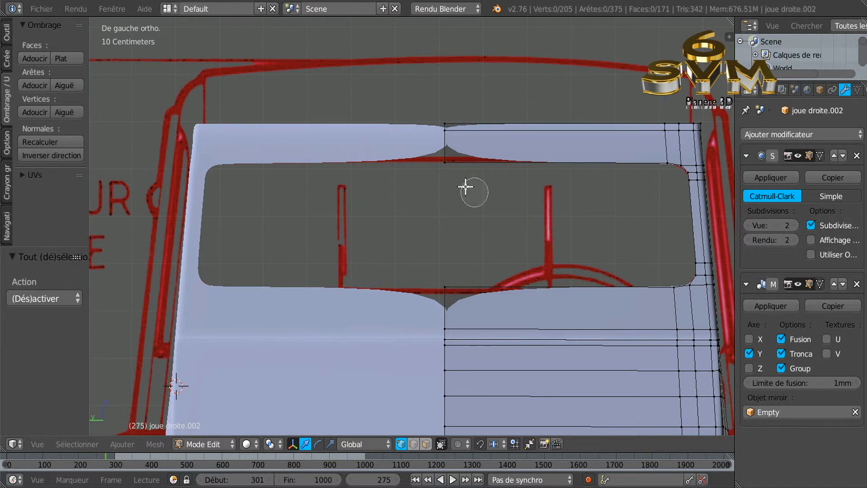
pyautogui.moveTo(452, 125); pyautogui.dragTo(448, 165)
pyautogui.rightClick(439, 176)
pyautogui.moveTo(405, 141); pyautogui.dragTo(512, 148)
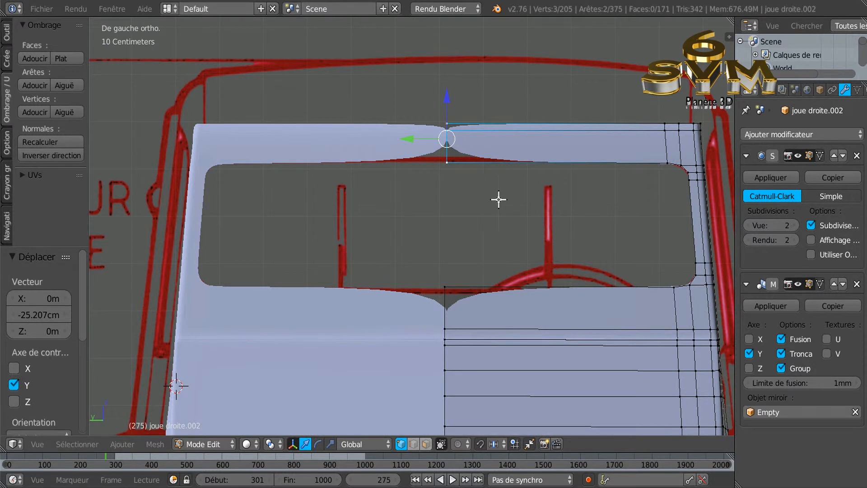
# Exit mesh editing and set the windshield frame's subdivision viewport level to 0
pyautogui.press('Tab')
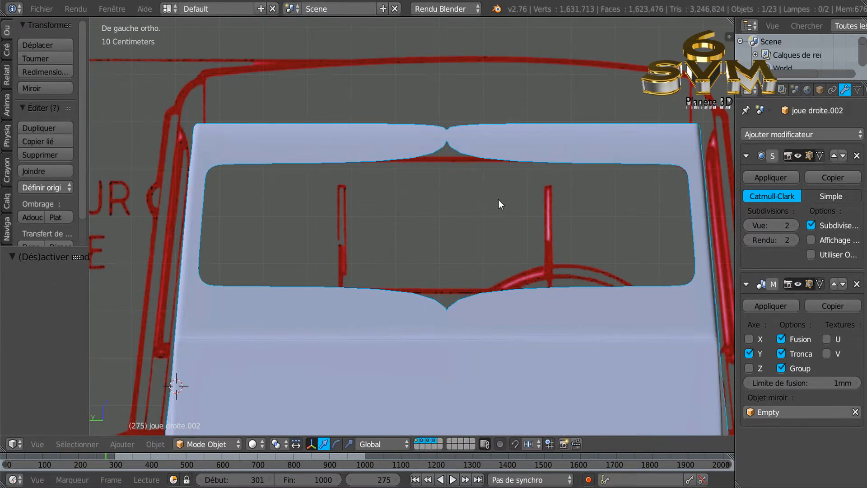
pyautogui.scroll(-4, 497, 199)
pyautogui.moveTo(500, 207); pyautogui.dragTo(430, 279, button='middle')
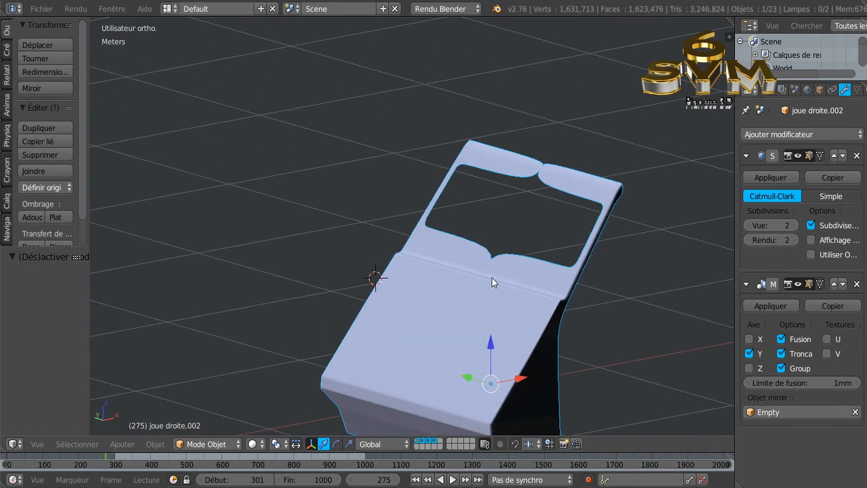
pyautogui.moveTo(527, 274); pyautogui.dragTo(570, 273, button='middle')
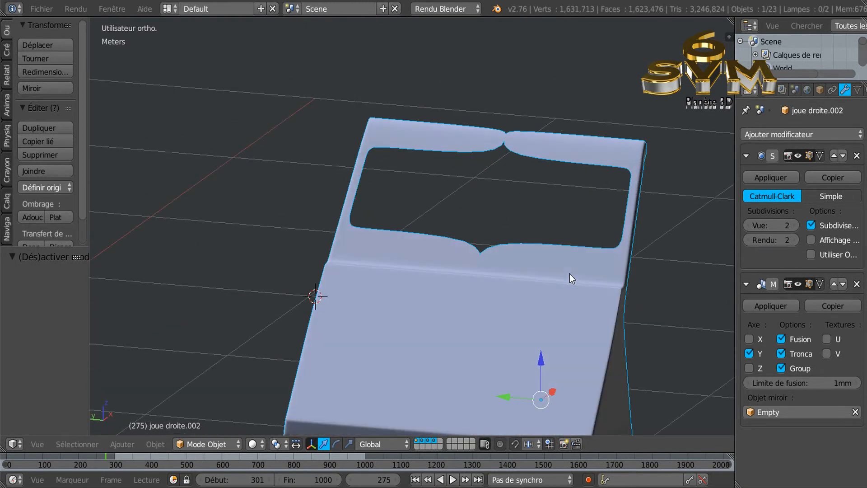
pyautogui.click(747, 225)
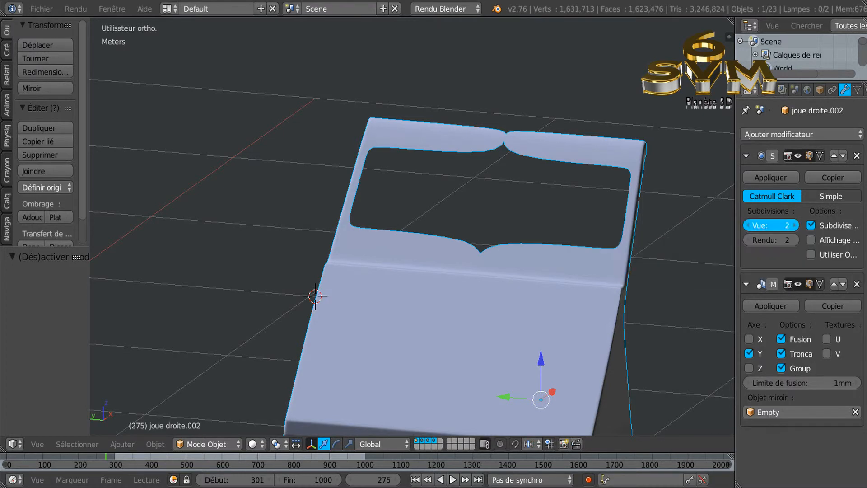
pyautogui.click(748, 225)
# Inspect the unsubdivided windshield frame's mesh in edit mode, particularly the centre seam and the opening's corners
pyautogui.moveTo(719, 234); pyautogui.dragTo(625, 286, button='middle')
pyautogui.press('Tab')
pyautogui.moveTo(644, 315); pyautogui.dragTo(535, 271, button='middle')
pyautogui.scroll(-2, 538, 221)
pyautogui.scroll(3, 537, 223)
pyautogui.scroll(2, 527, 260)
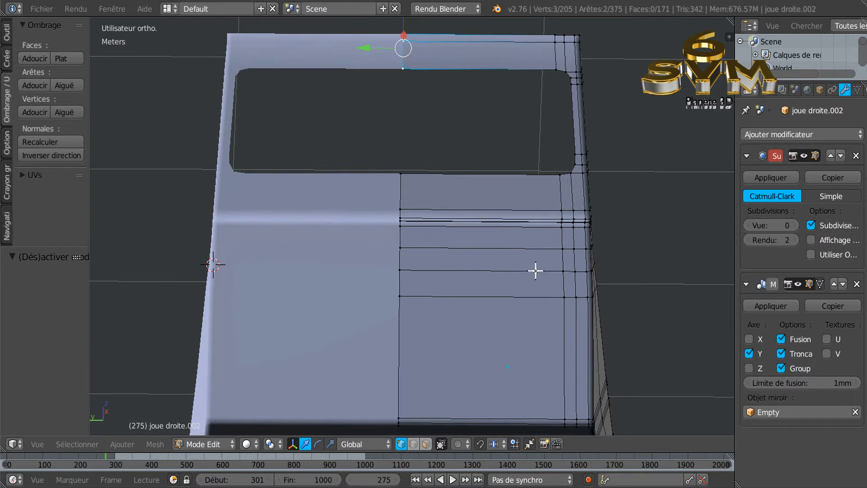
pyautogui.press('Tab')
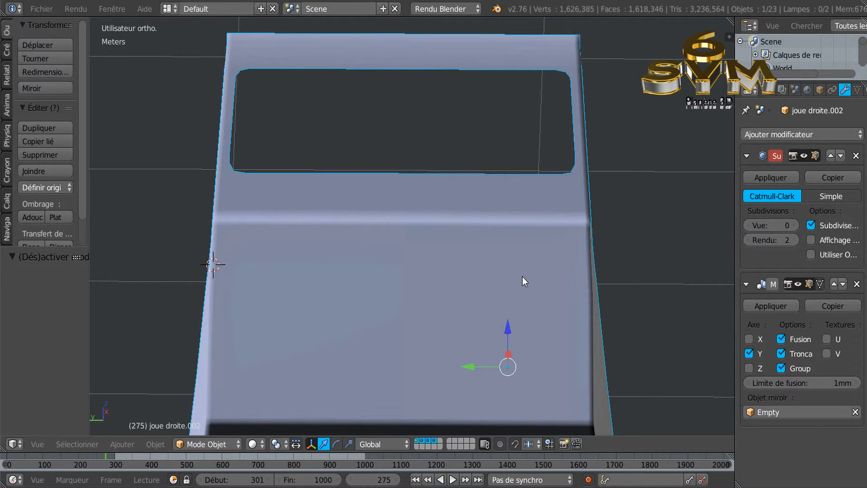
# Unhide all the car's hidden objects and bring the whole front end into view
pyautogui.hotkey('alt', 'h')
pyautogui.scroll(-4, 522, 277)
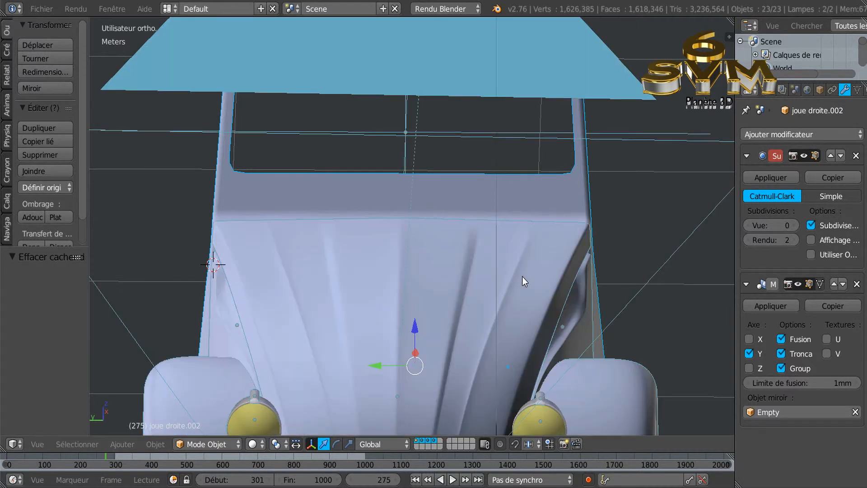
pyautogui.scroll(-3, 520, 280)
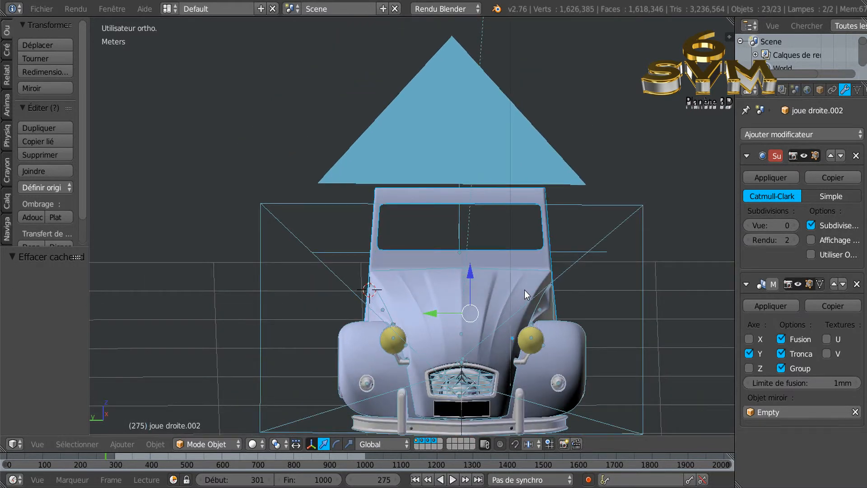
pyautogui.scroll(1, 524, 290)
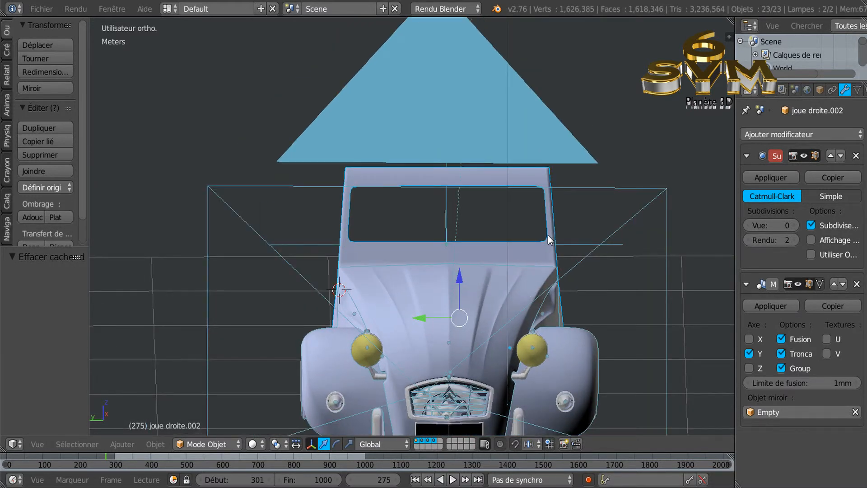
pyautogui.press('Tab')
pyautogui.press('Tab')
pyautogui.moveTo(506, 269); pyautogui.dragTo(481, 264, button='middle')
pyautogui.moveTo(527, 330); pyautogui.dragTo(459, 270, button='middle')
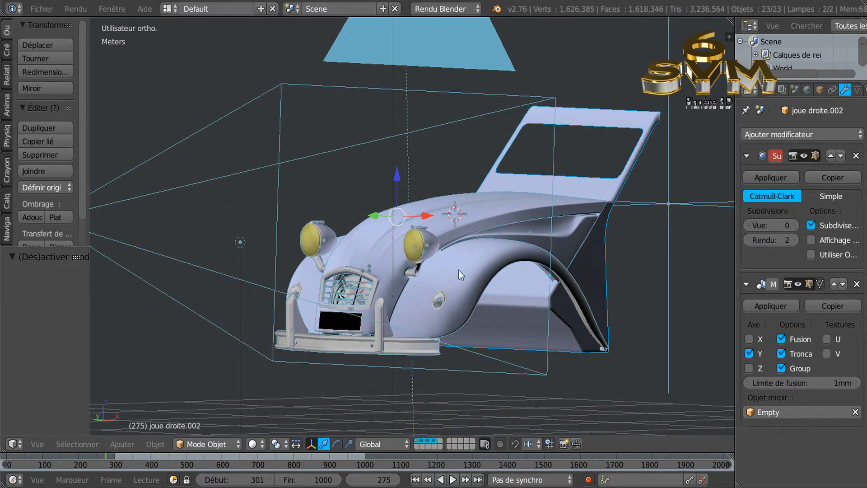
# Switch the viewport shading to Material and inspect the painted front end from several angles
pyautogui.click(253, 445)
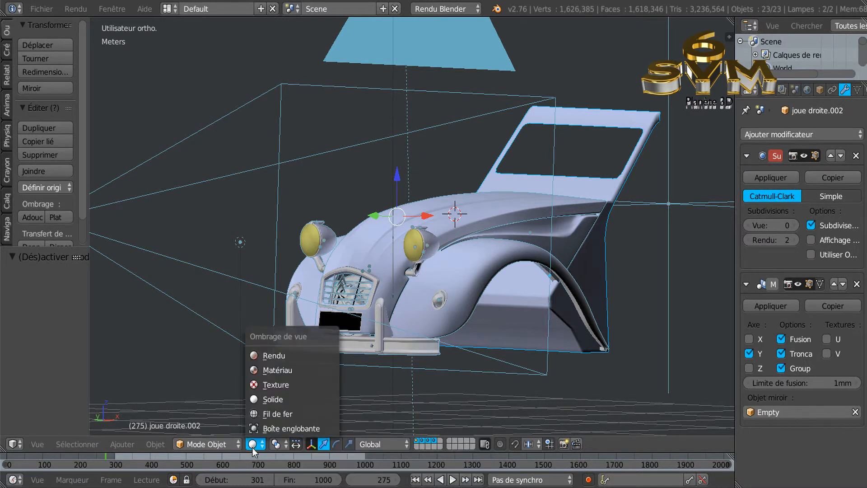
pyautogui.click(269, 370)
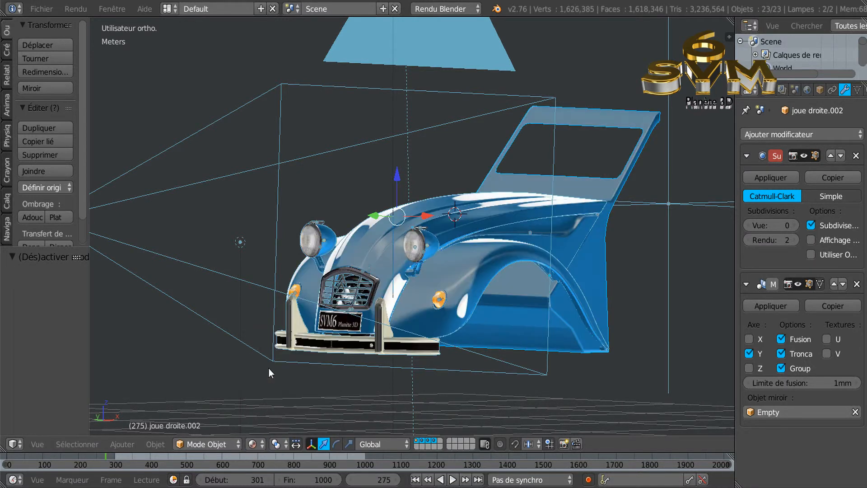
pyautogui.moveTo(525, 294); pyautogui.dragTo(588, 302, button='middle')
pyautogui.scroll(1, 478, 261)
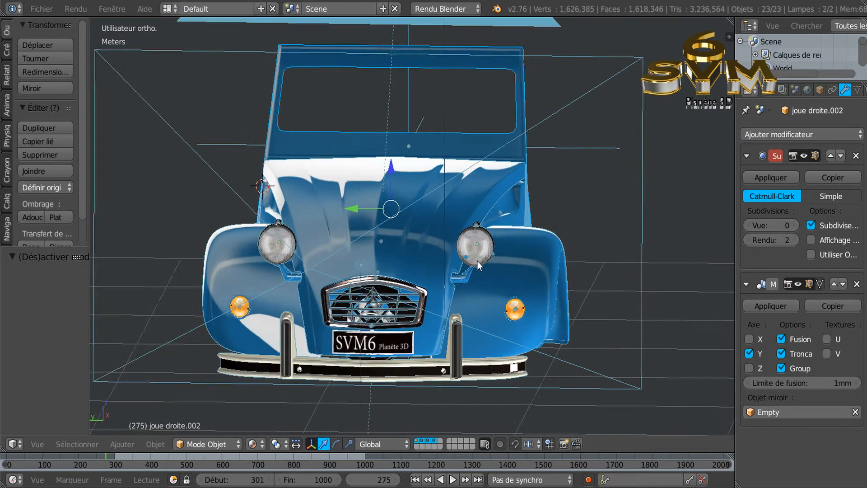
pyautogui.scroll(-1, 478, 261)
pyautogui.moveTo(484, 266); pyautogui.dragTo(412, 273, button='middle')
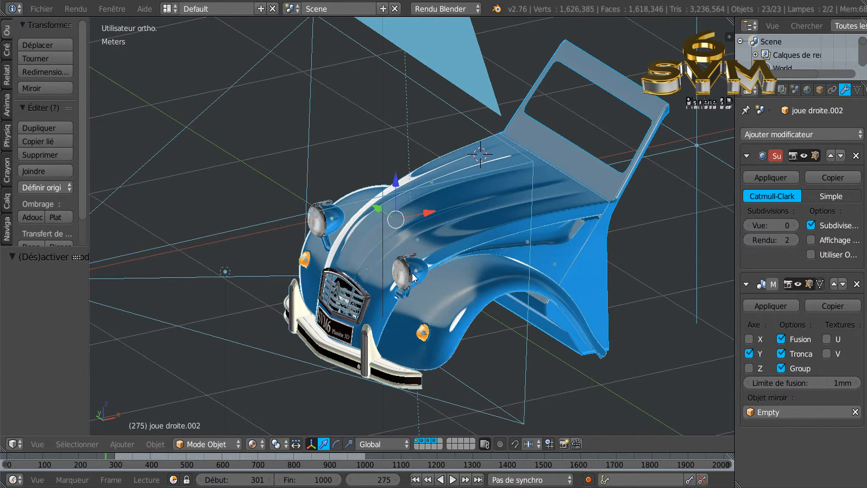
pyautogui.moveTo(522, 283)
pyautogui.mouseDown(button='middle')
pyautogui.moveTo(508, 296)
pyautogui.moveTo(494, 242)
pyautogui.moveTo(559, 247)
pyautogui.moveTo(540, 273)
pyautogui.moveTo(513, 281)
pyautogui.mouseUp(button='middle')
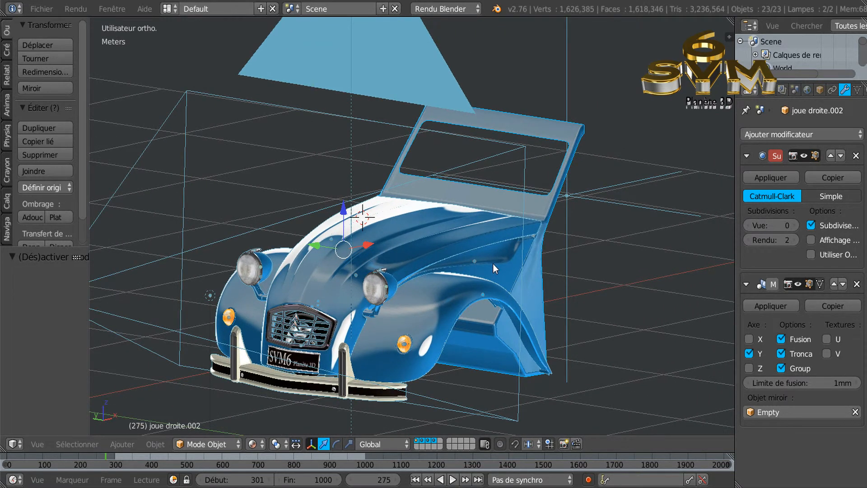
# Select the hood and examine its surface and the joint with the windshield frame
pyautogui.rightClick(458, 234)
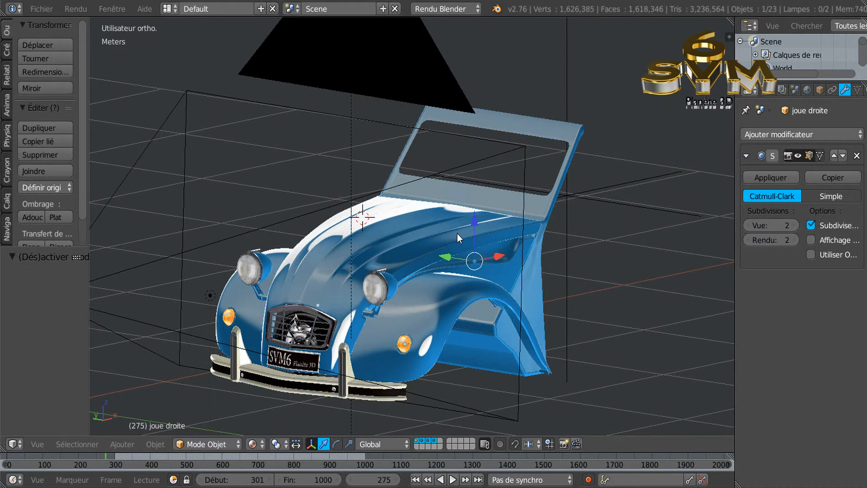
pyautogui.rightClick(458, 235)
pyautogui.moveTo(467, 243); pyautogui.dragTo(502, 200, button='middle')
pyautogui.scroll(2, 505, 234)
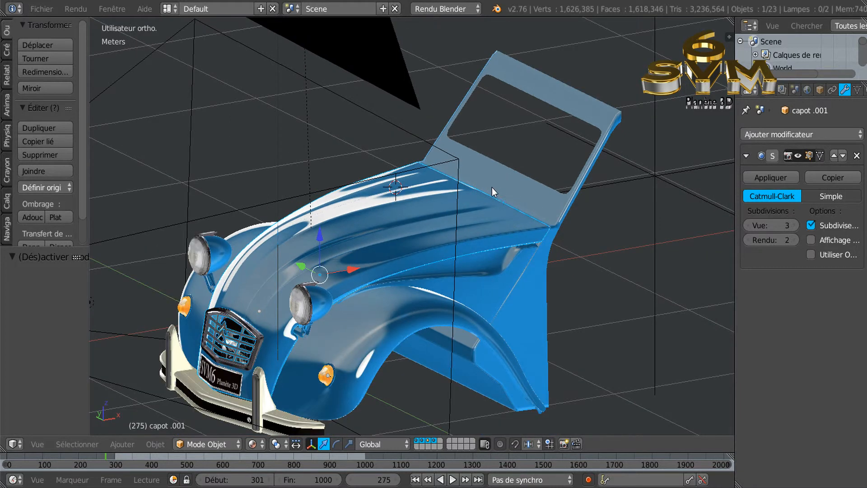
pyautogui.scroll(1, 492, 188)
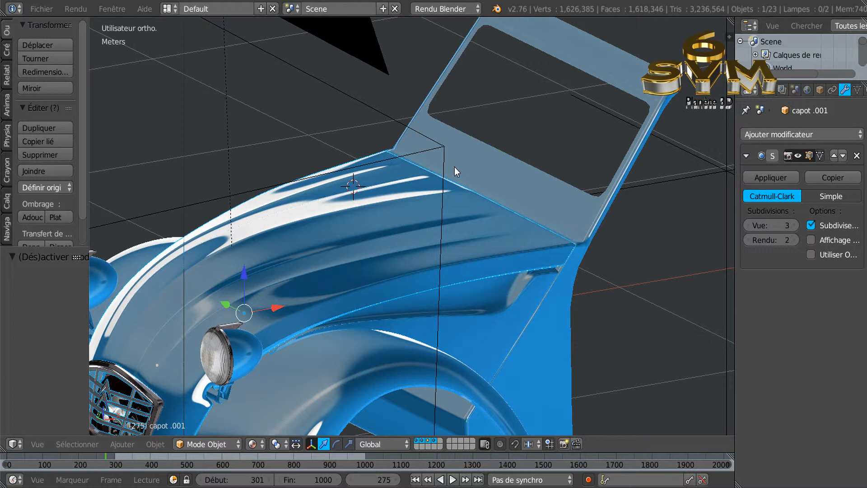
pyautogui.moveTo(455, 168); pyautogui.dragTo(463, 177, button='middle')
pyautogui.keyDown('shift'); pyautogui.moveTo(483, 263); pyautogui.dragTo(478, 234, button='middle'); pyautogui.keyUp('shift')
pyautogui.scroll(-2, 475, 234)
pyautogui.scroll(2, 517, 248)
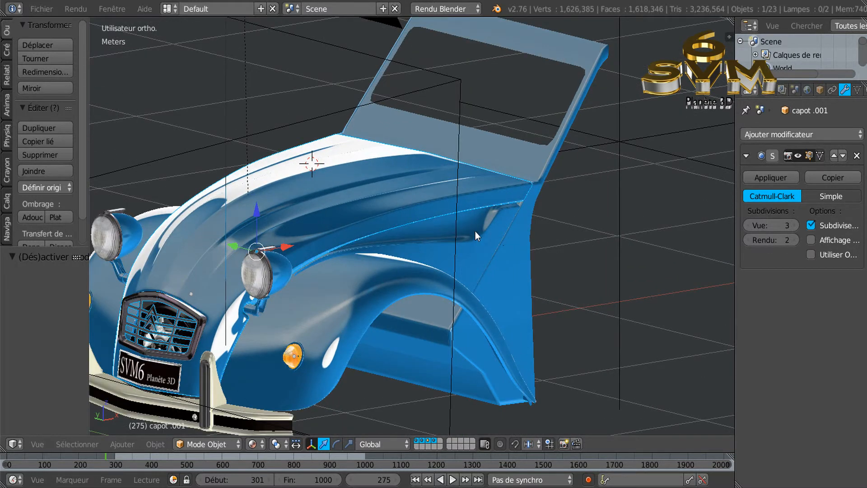
pyautogui.scroll(-1, 470, 216)
pyautogui.moveTo(408, 230); pyautogui.dragTo(483, 251, button='middle')
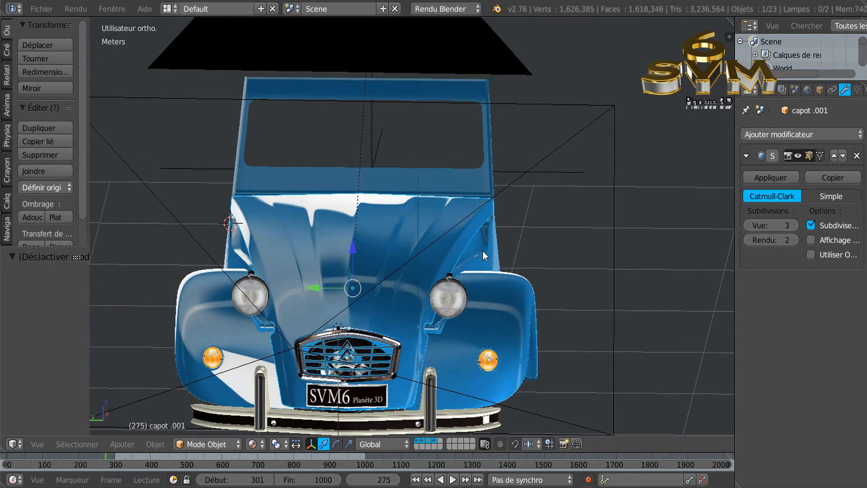
# Set the hood's subdivision viewport level to 4
pyautogui.scroll(2, 324, 175)
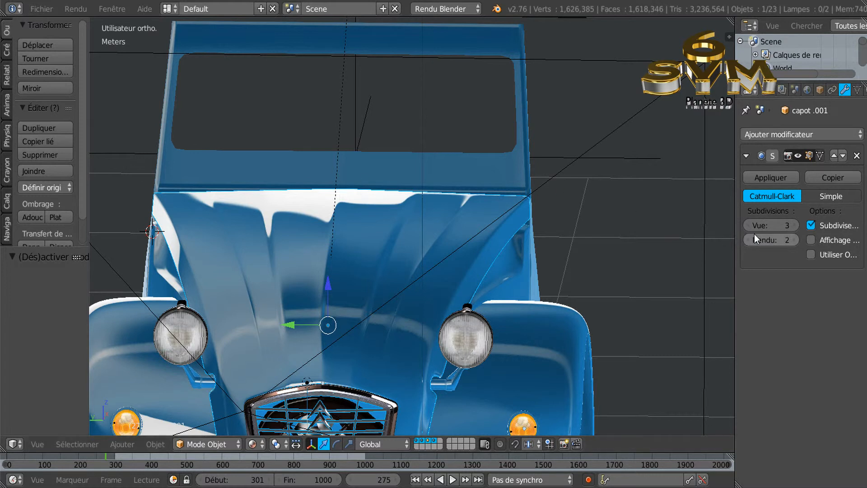
pyautogui.click(794, 226)
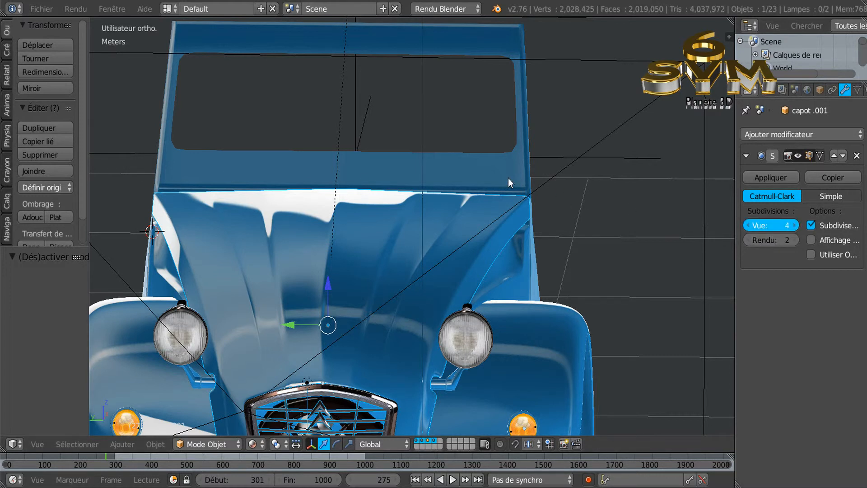
pyautogui.click(658, 220)
pyautogui.click(748, 224)
# Select the windshield frame and try a subdivision viewport level of 3, checking its shape from an angle
pyautogui.rightClick(471, 174)
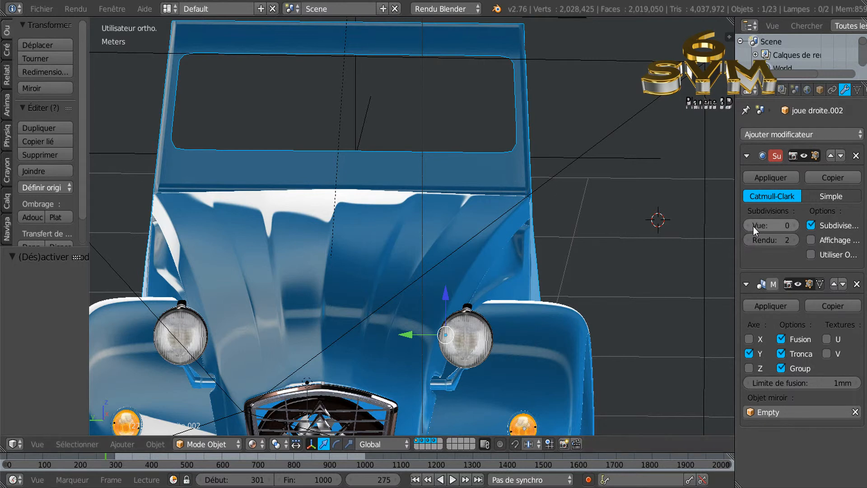
pyautogui.click(794, 226)
pyautogui.click(794, 226)
pyautogui.click(794, 226)
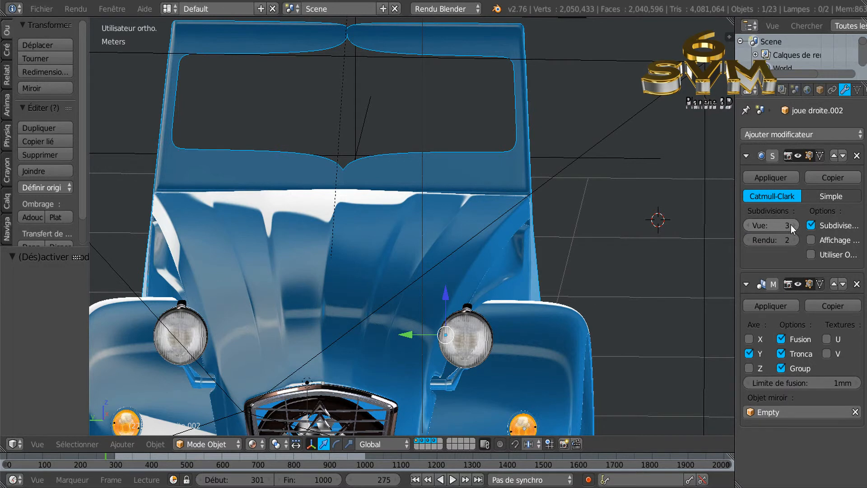
pyautogui.moveTo(624, 198); pyautogui.dragTo(547, 229, button='middle')
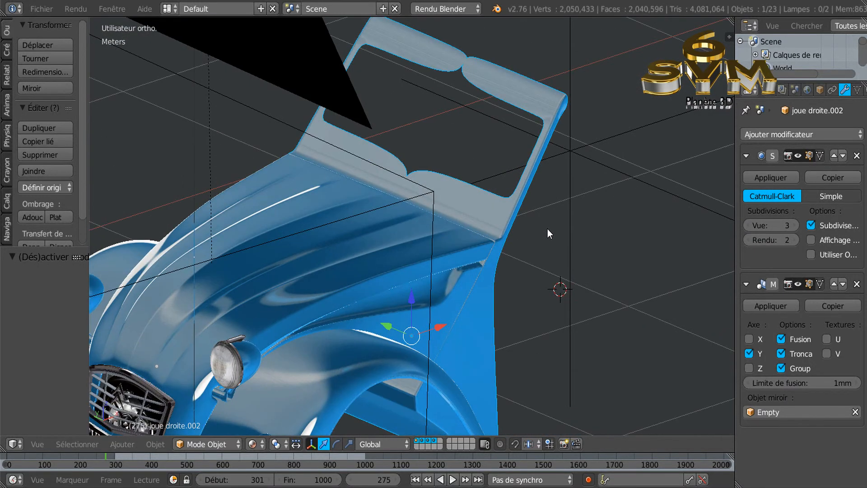
# Return the windshield frame's subdivision viewport level to 0 and inspect where its base meets the hood
pyautogui.click(746, 226)
pyautogui.click(746, 226)
pyautogui.click(746, 225)
pyautogui.scroll(3, 536, 235)
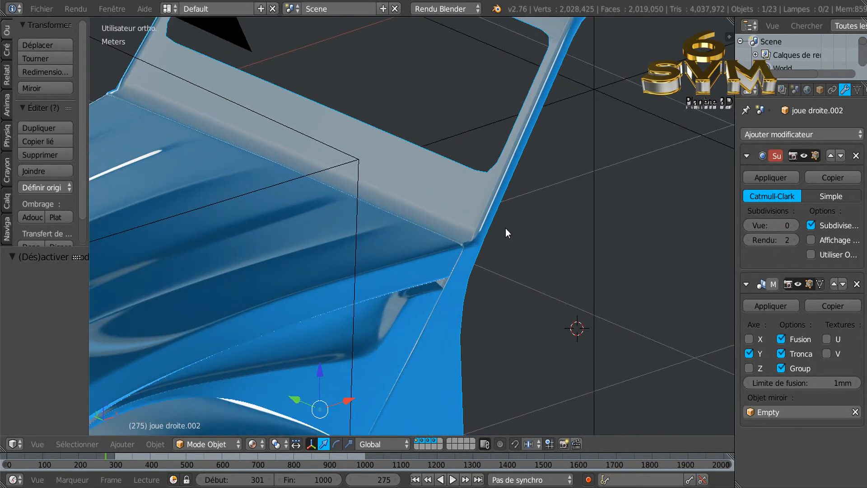
pyautogui.moveTo(505, 229); pyautogui.dragTo(508, 219, button='middle')
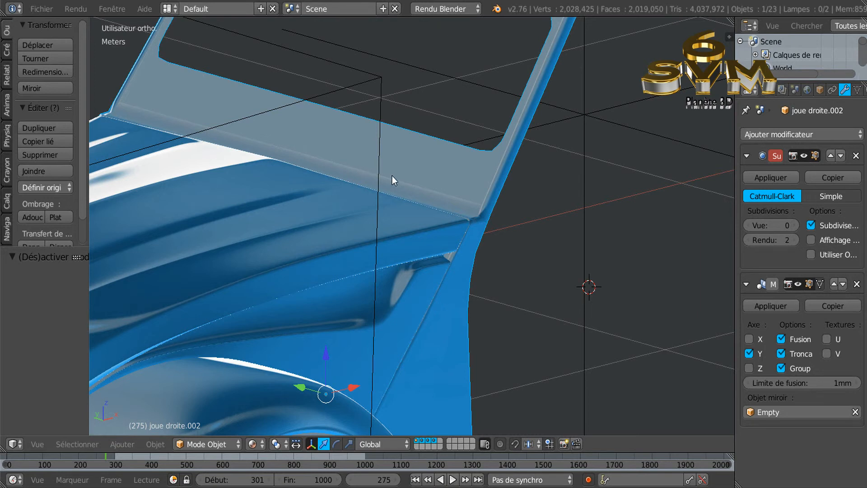
pyautogui.scroll(-2, 392, 175)
pyautogui.moveTo(403, 188); pyautogui.dragTo(457, 188, button='middle')
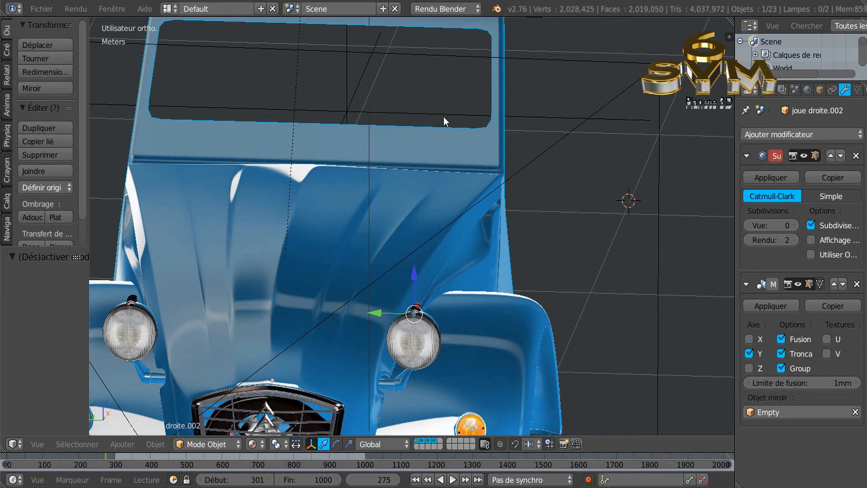
# Examine the windshield frame together with the hood, fenders and grille from the front, out to the car's whole front end
pyautogui.scroll(-2, 324, 135)
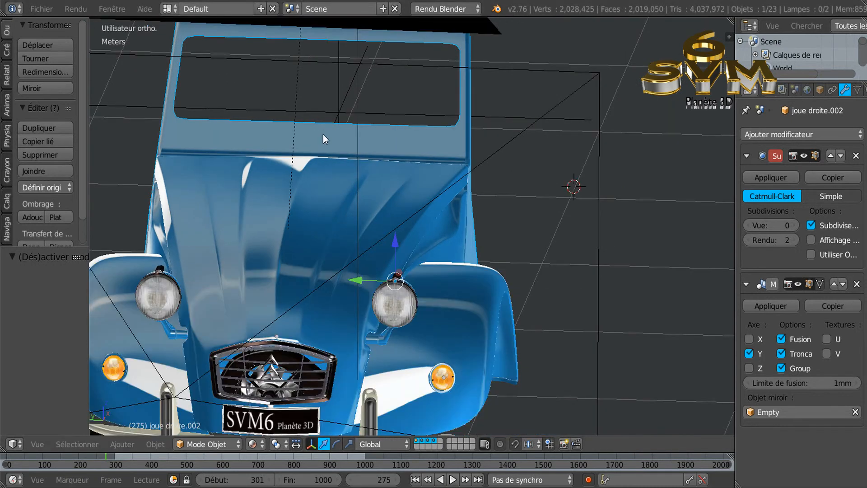
pyautogui.keyDown('shift'); pyautogui.moveTo(395, 180); pyautogui.dragTo(427, 204, button='middle'); pyautogui.keyUp('shift')
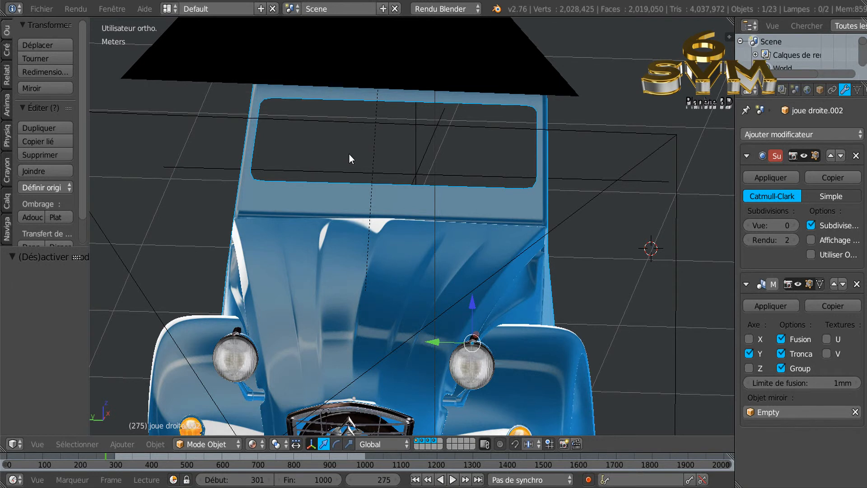
pyautogui.moveTo(433, 201); pyautogui.dragTo(427, 186, button='middle')
pyautogui.scroll(1, 446, 216)
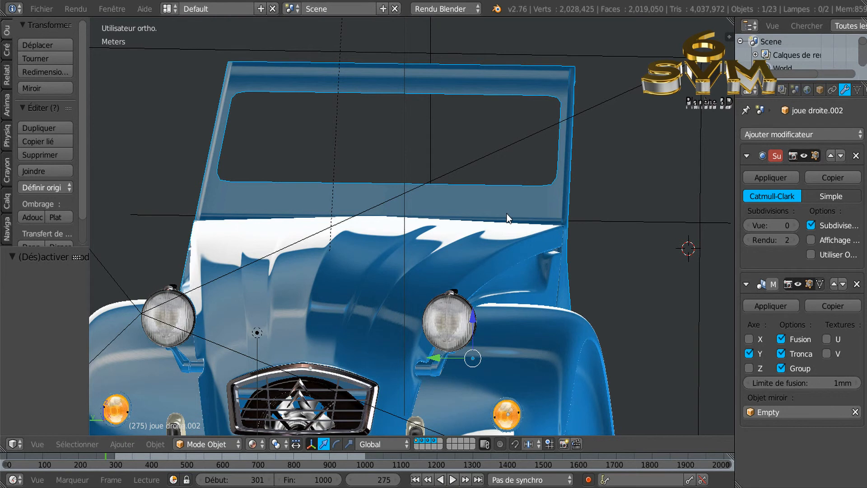
pyautogui.moveTo(506, 214); pyautogui.dragTo(516, 213, button='middle')
pyautogui.scroll(-1, 516, 214)
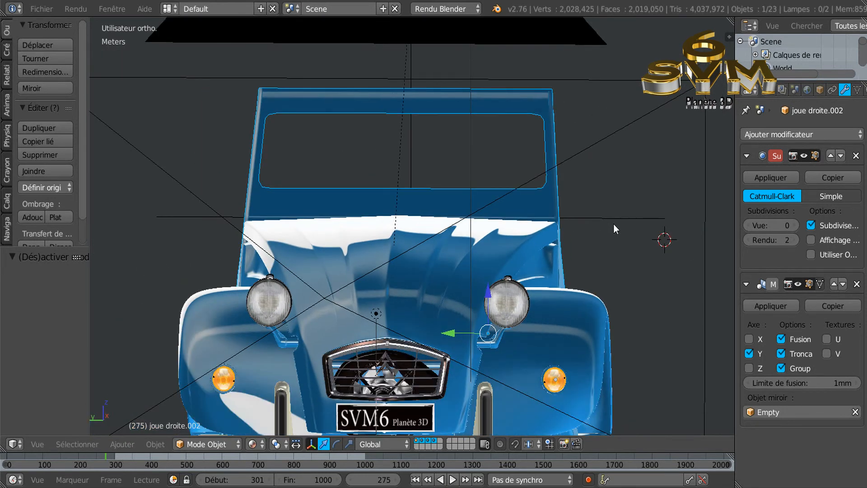
pyautogui.scroll(-2, 614, 223)
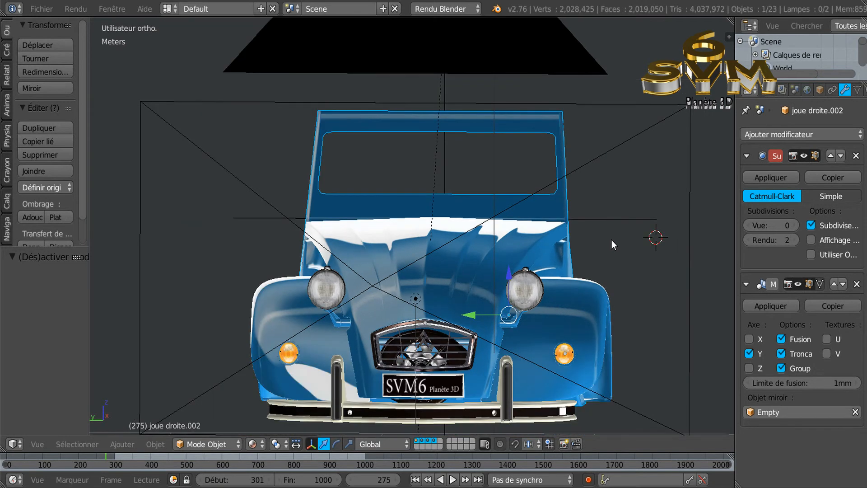
pyautogui.keyDown('shift'); pyautogui.moveTo(591, 213); pyautogui.dragTo(584, 203, button='middle'); pyautogui.keyUp('shift')
pyautogui.moveTo(569, 232)
pyautogui.mouseDown(button='middle')
pyautogui.moveTo(569, 250)
pyautogui.moveTo(515, 251)
pyautogui.moveTo(494, 229)
pyautogui.moveTo(482, 271)
pyautogui.moveTo(553, 255)
pyautogui.moveTo(571, 246)
pyautogui.moveTo(570, 234)
pyautogui.mouseUp(button='middle')
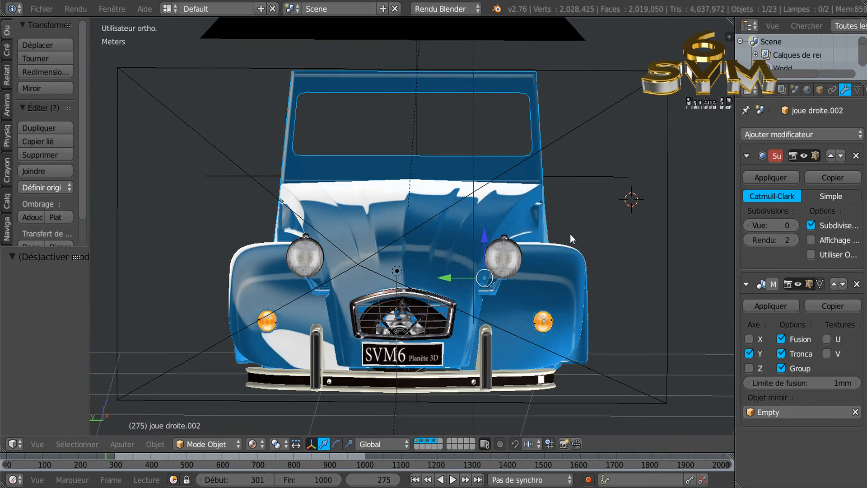
pyautogui.scroll(-1, 570, 234)
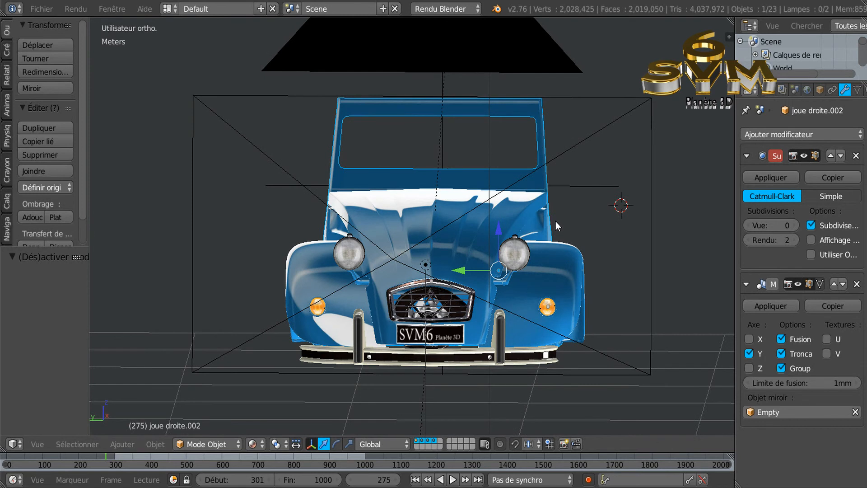
pyautogui.keyDown('shift'); pyautogui.scroll(2, 556, 232); pyautogui.keyUp('shift')
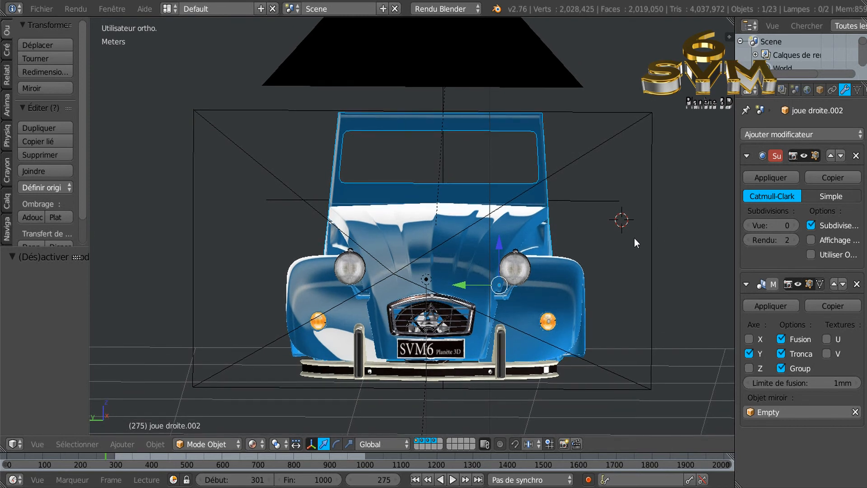